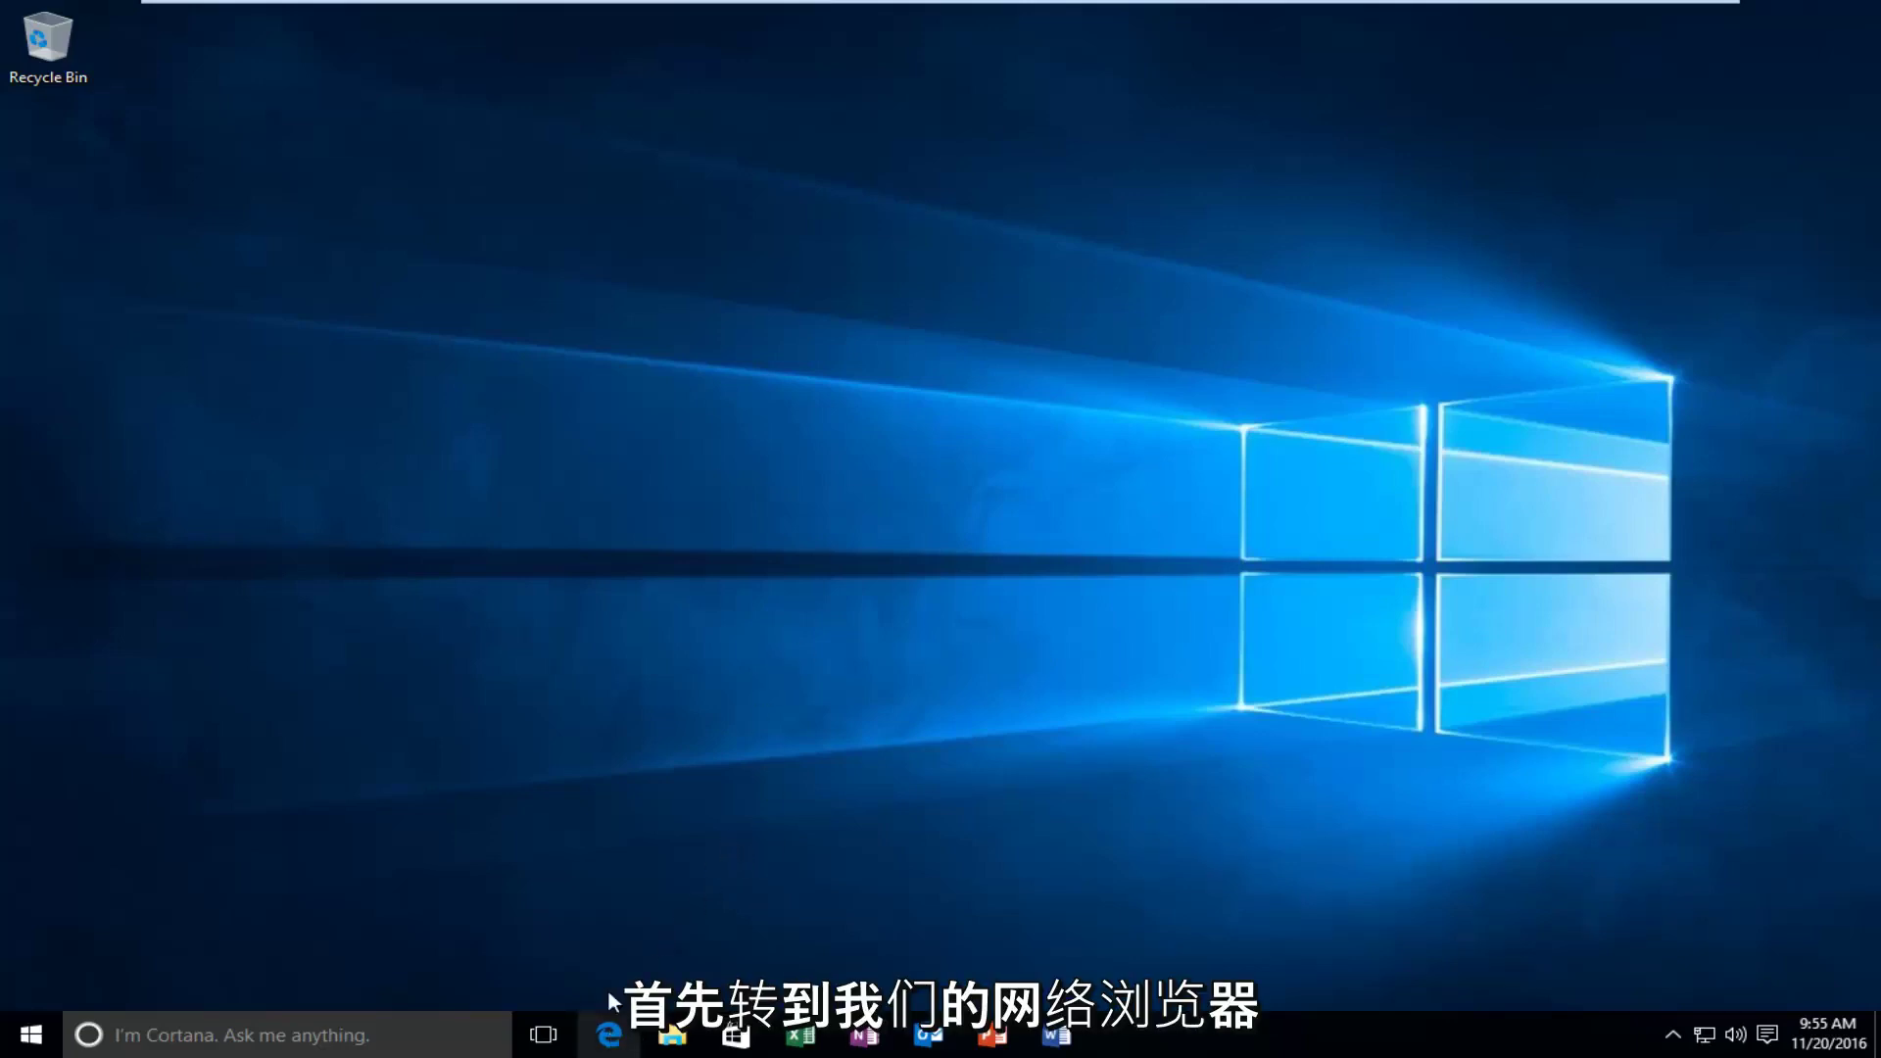
Launch Microsoft Edge from the taskbar and maximize its window.
{"action": "left_click", "coordinate": [609, 1033]}
{"action": "left_click", "coordinate": [1731, 131]}
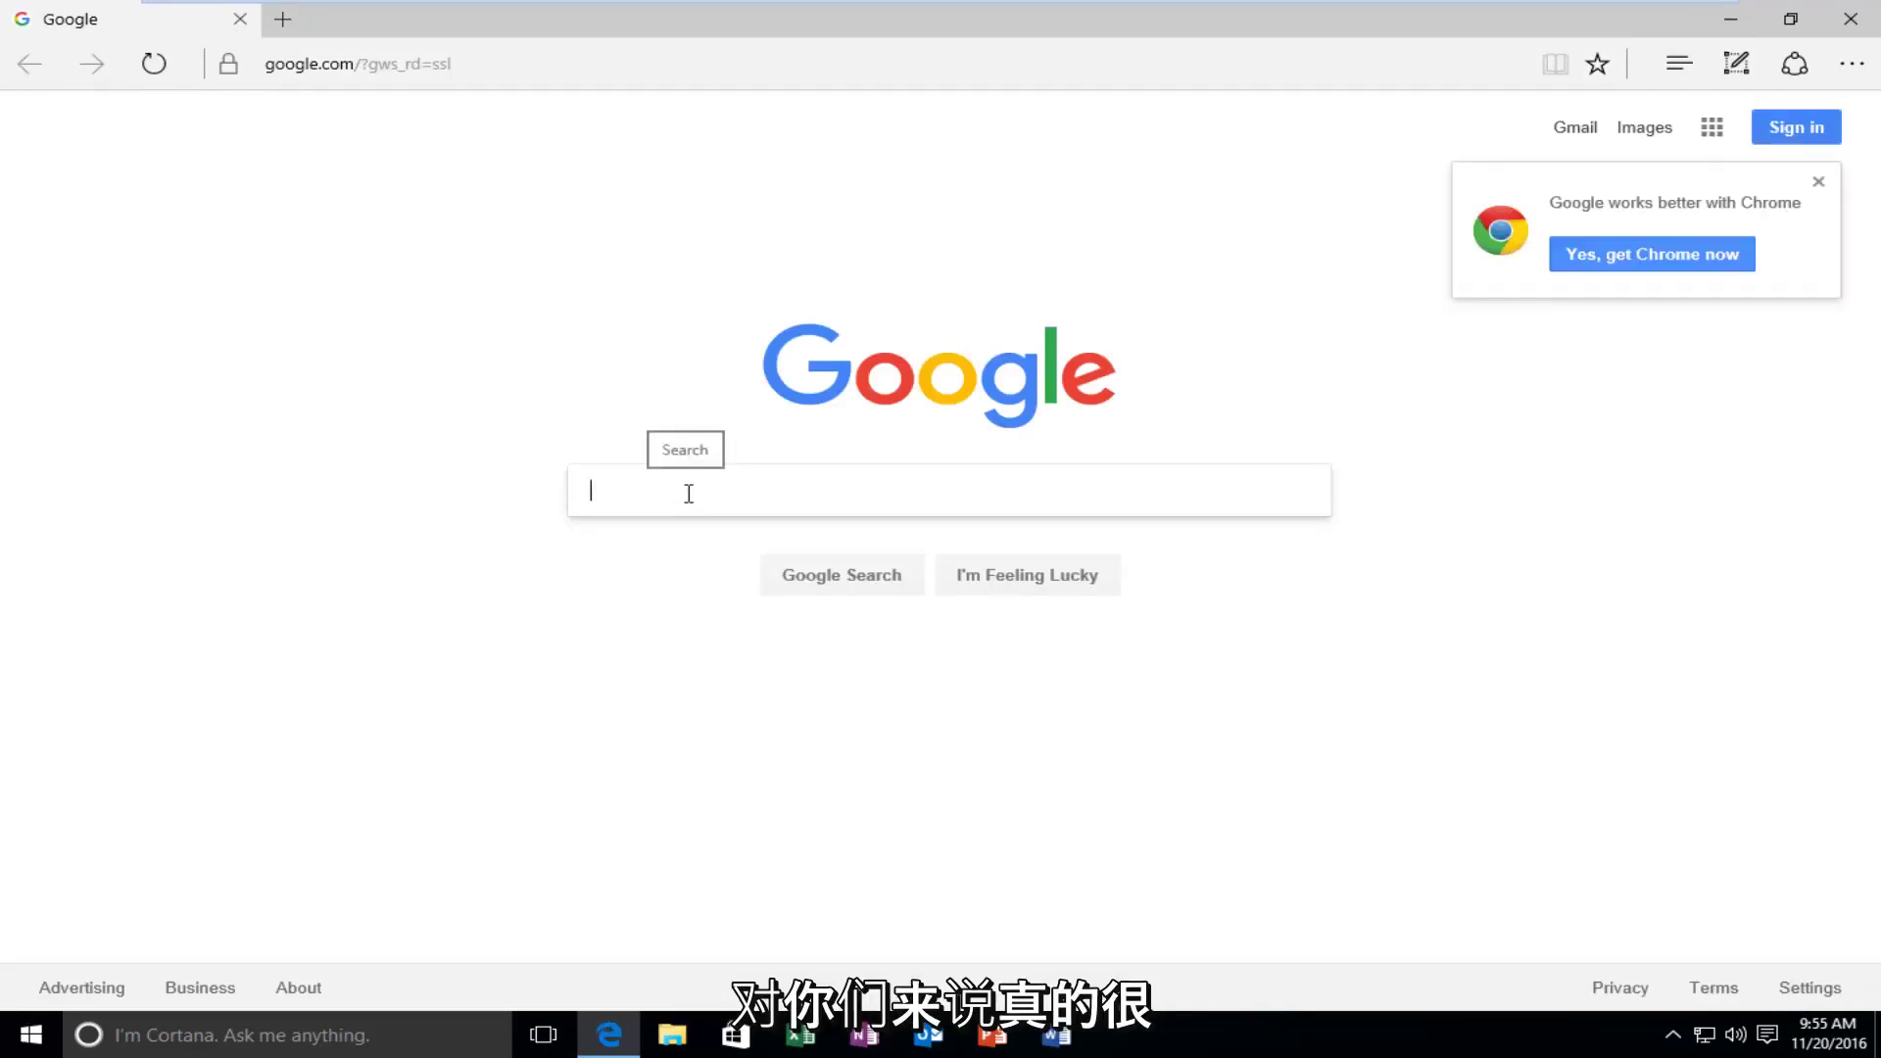
{"action": "type", "text": "di"}
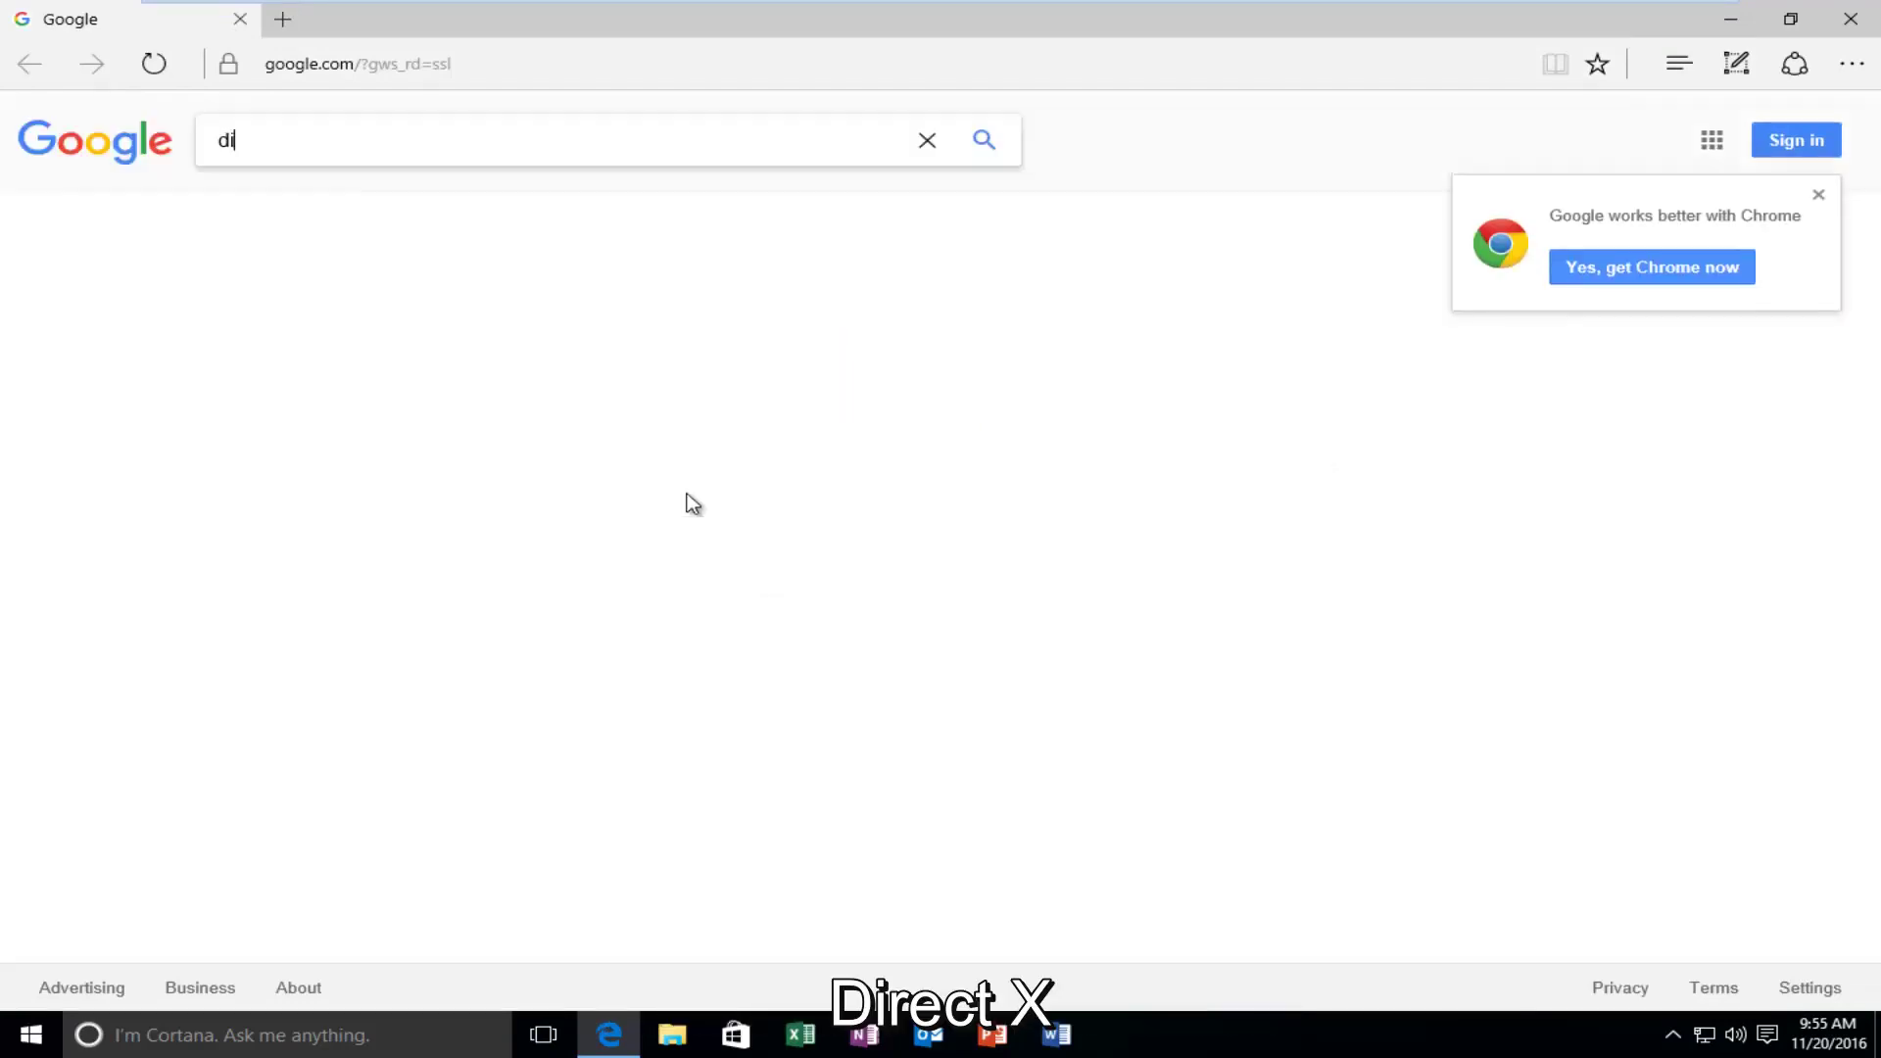
{"action": "type", "text": "rectx"}
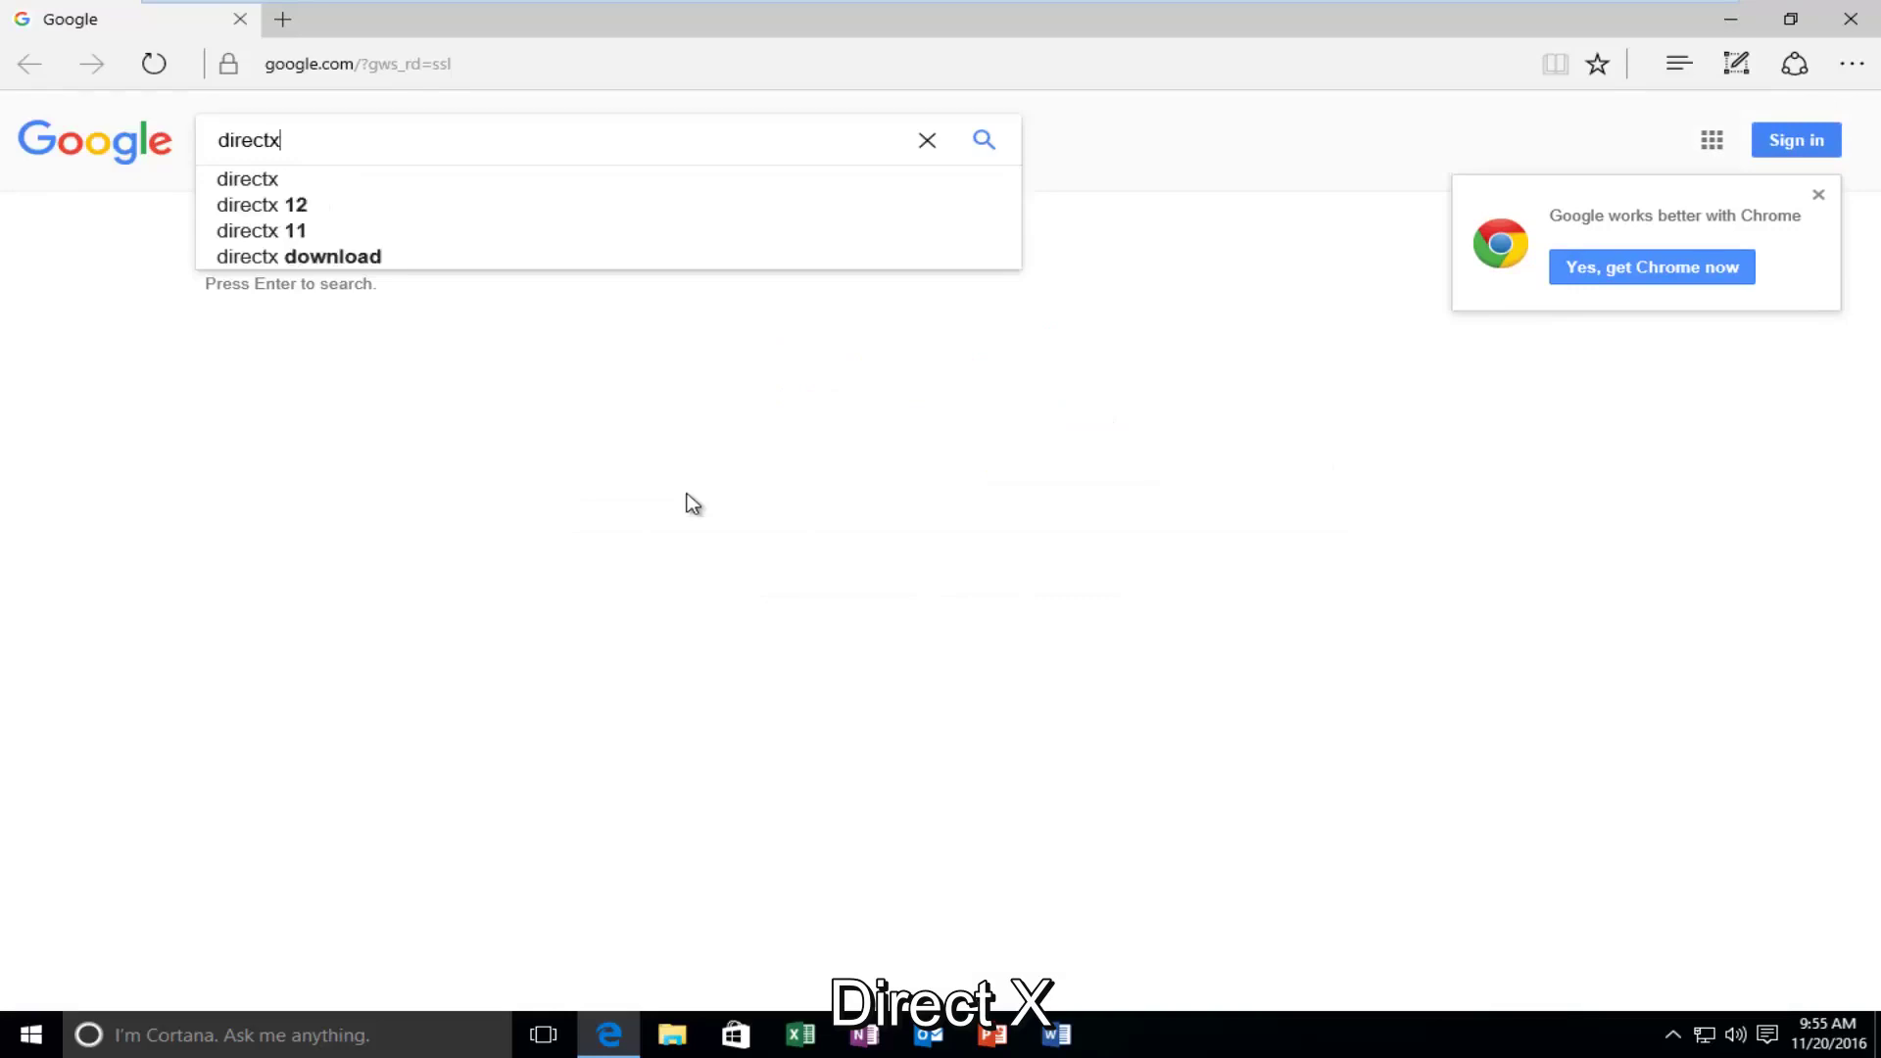
Search Google for 'directx' and inspect the Microsoft result's Apr 18, 2011 date and domain.
{"action": "key", "text": "Return"}
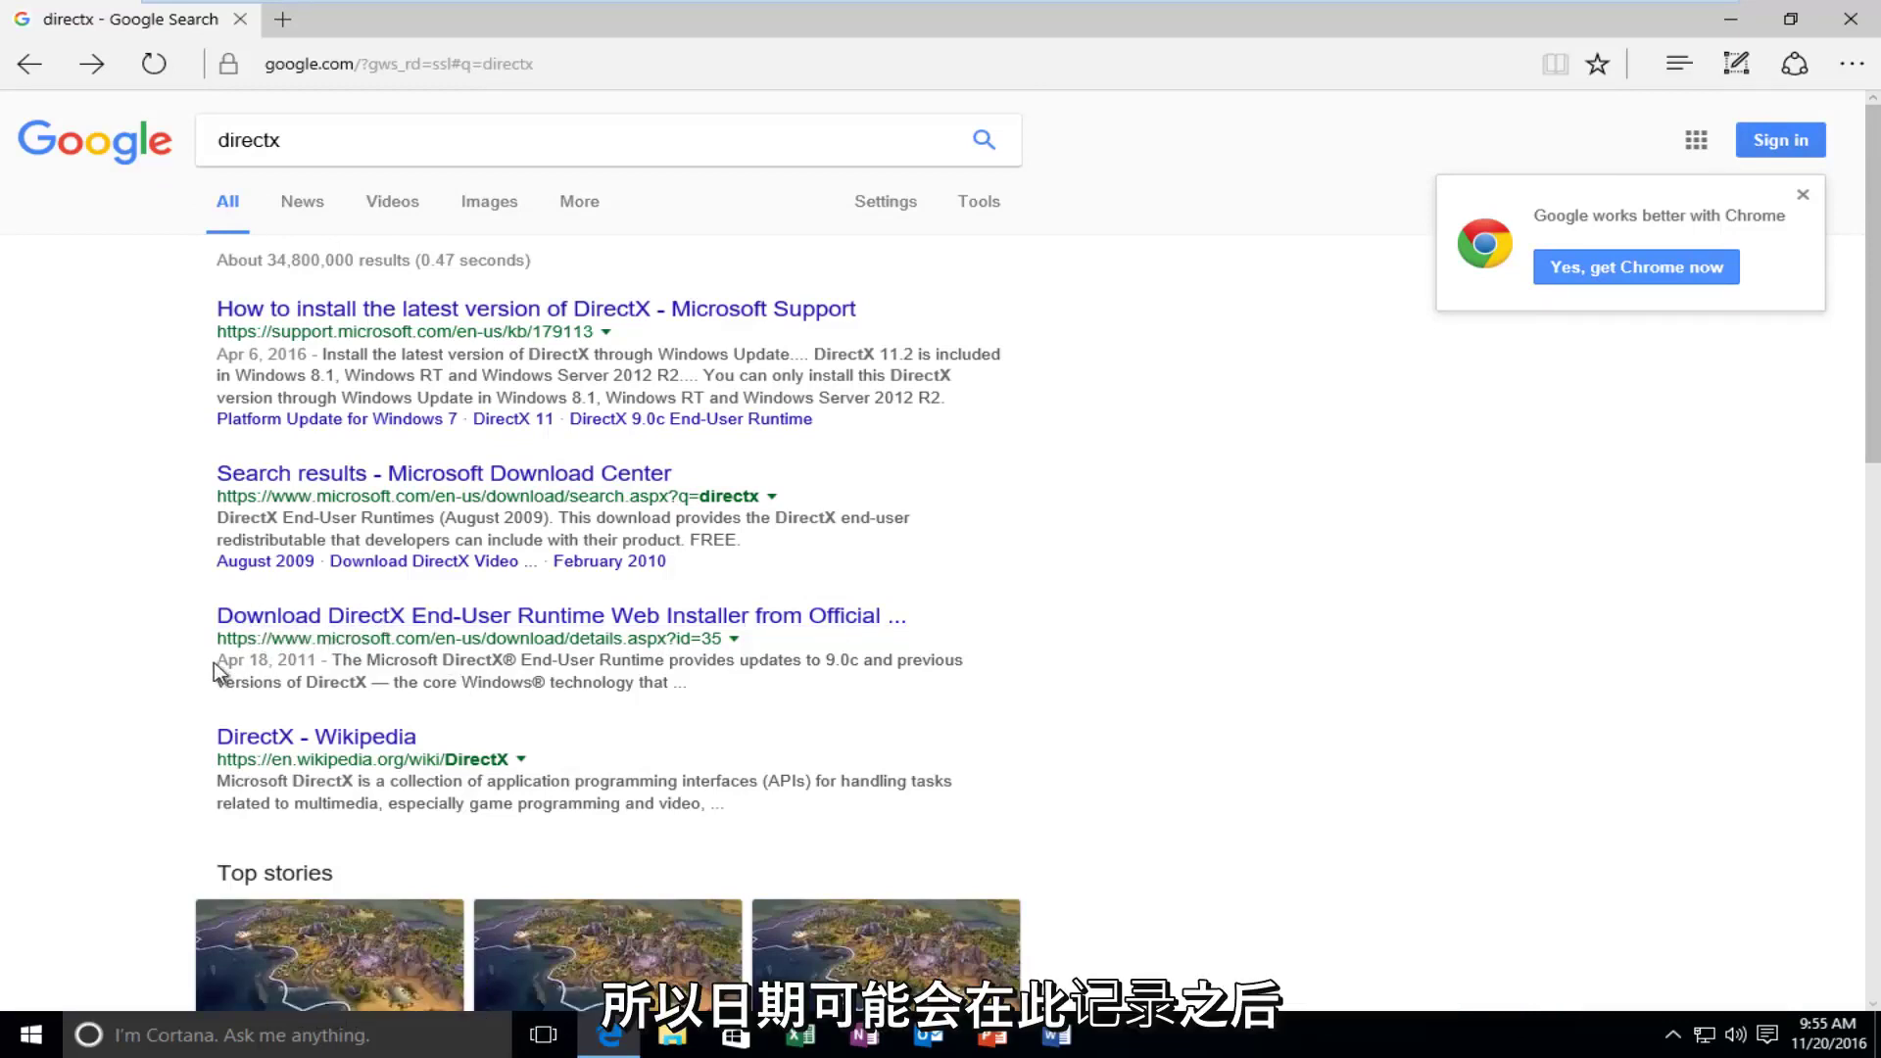
{"action": "left_click_drag", "start_coordinate": [218, 660], "coordinate": [320, 659]}
{"action": "left_click", "coordinate": [341, 678]}
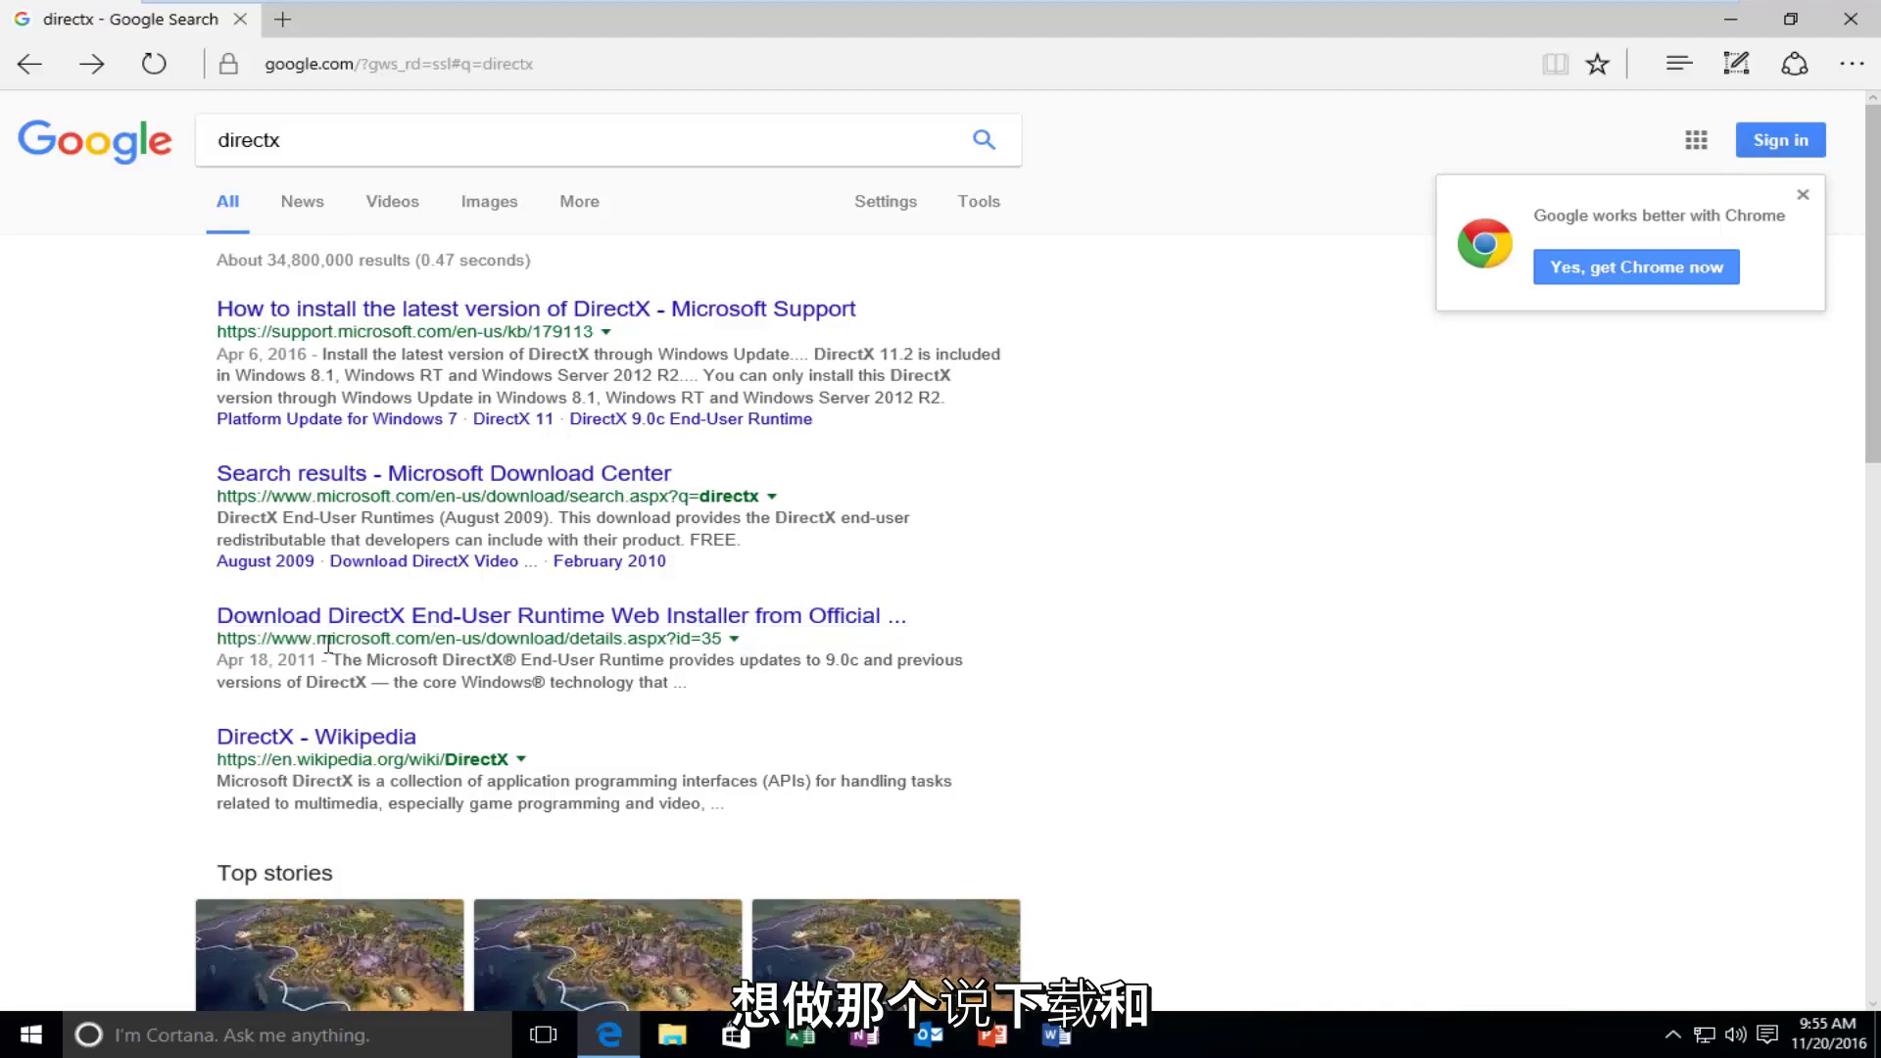
{"action": "left_click_drag", "start_coordinate": [314, 639], "coordinate": [429, 640]}
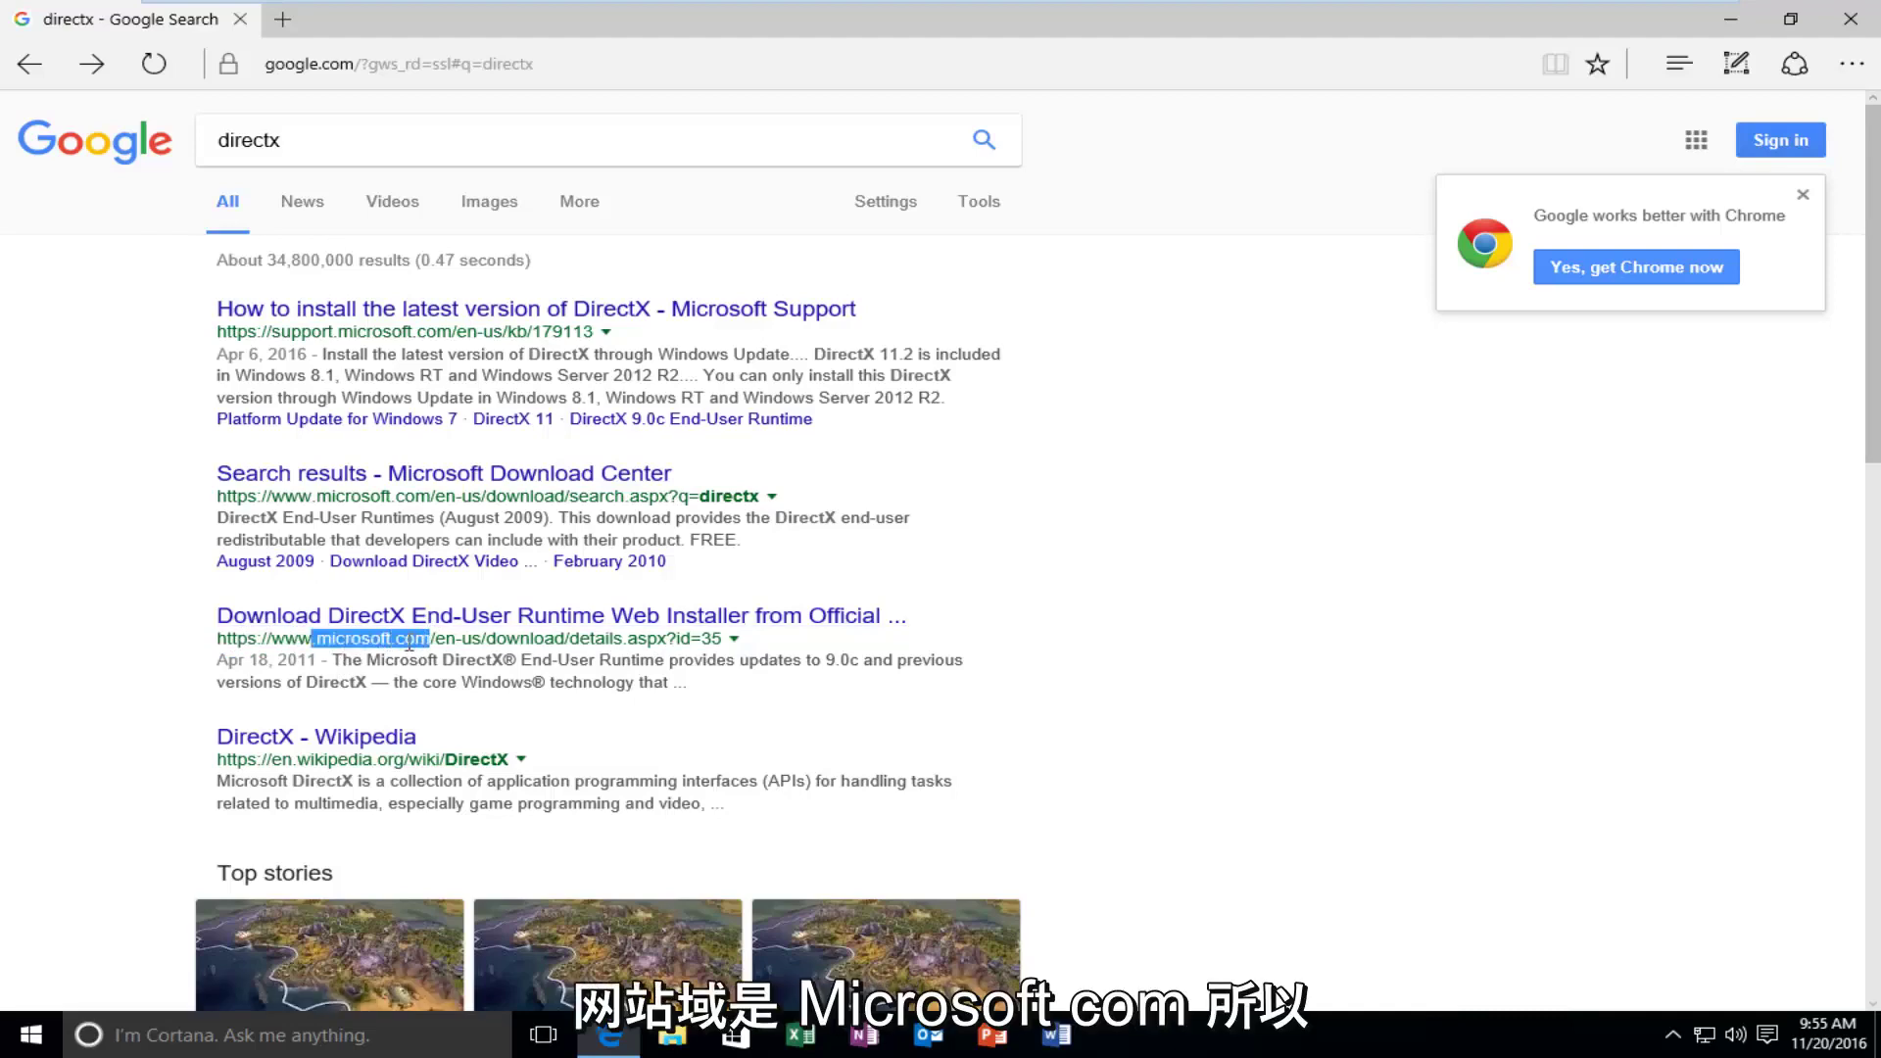
Open the DirectX End-User Runtime Web Installer page and download it in English.
{"action": "left_click", "coordinate": [326, 617]}
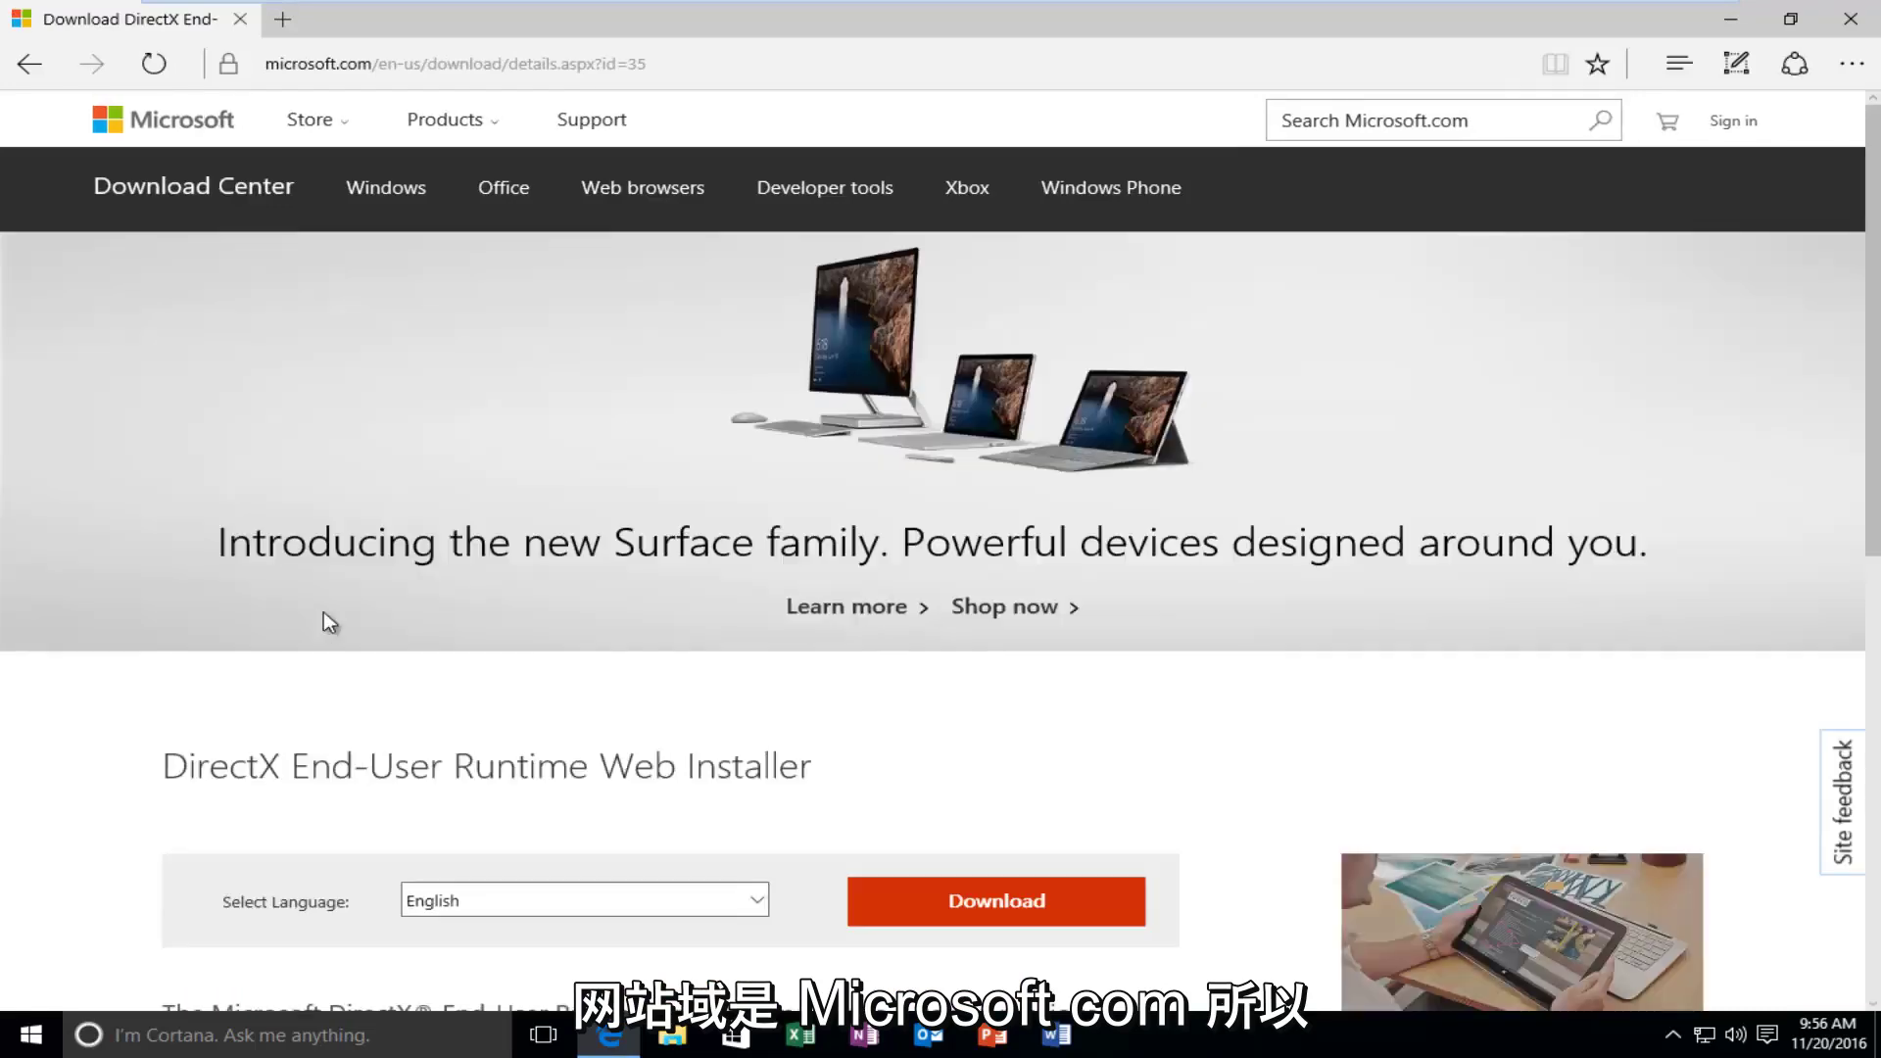
{"action": "scroll", "coordinate": [323, 611], "scroll_direction": "down", "scroll_amount": 3}
{"action": "scroll", "coordinate": [442, 542], "scroll_direction": "down", "scroll_amount": 1}
{"action": "scroll", "coordinate": [514, 499], "scroll_direction": "down", "scroll_amount": 1}
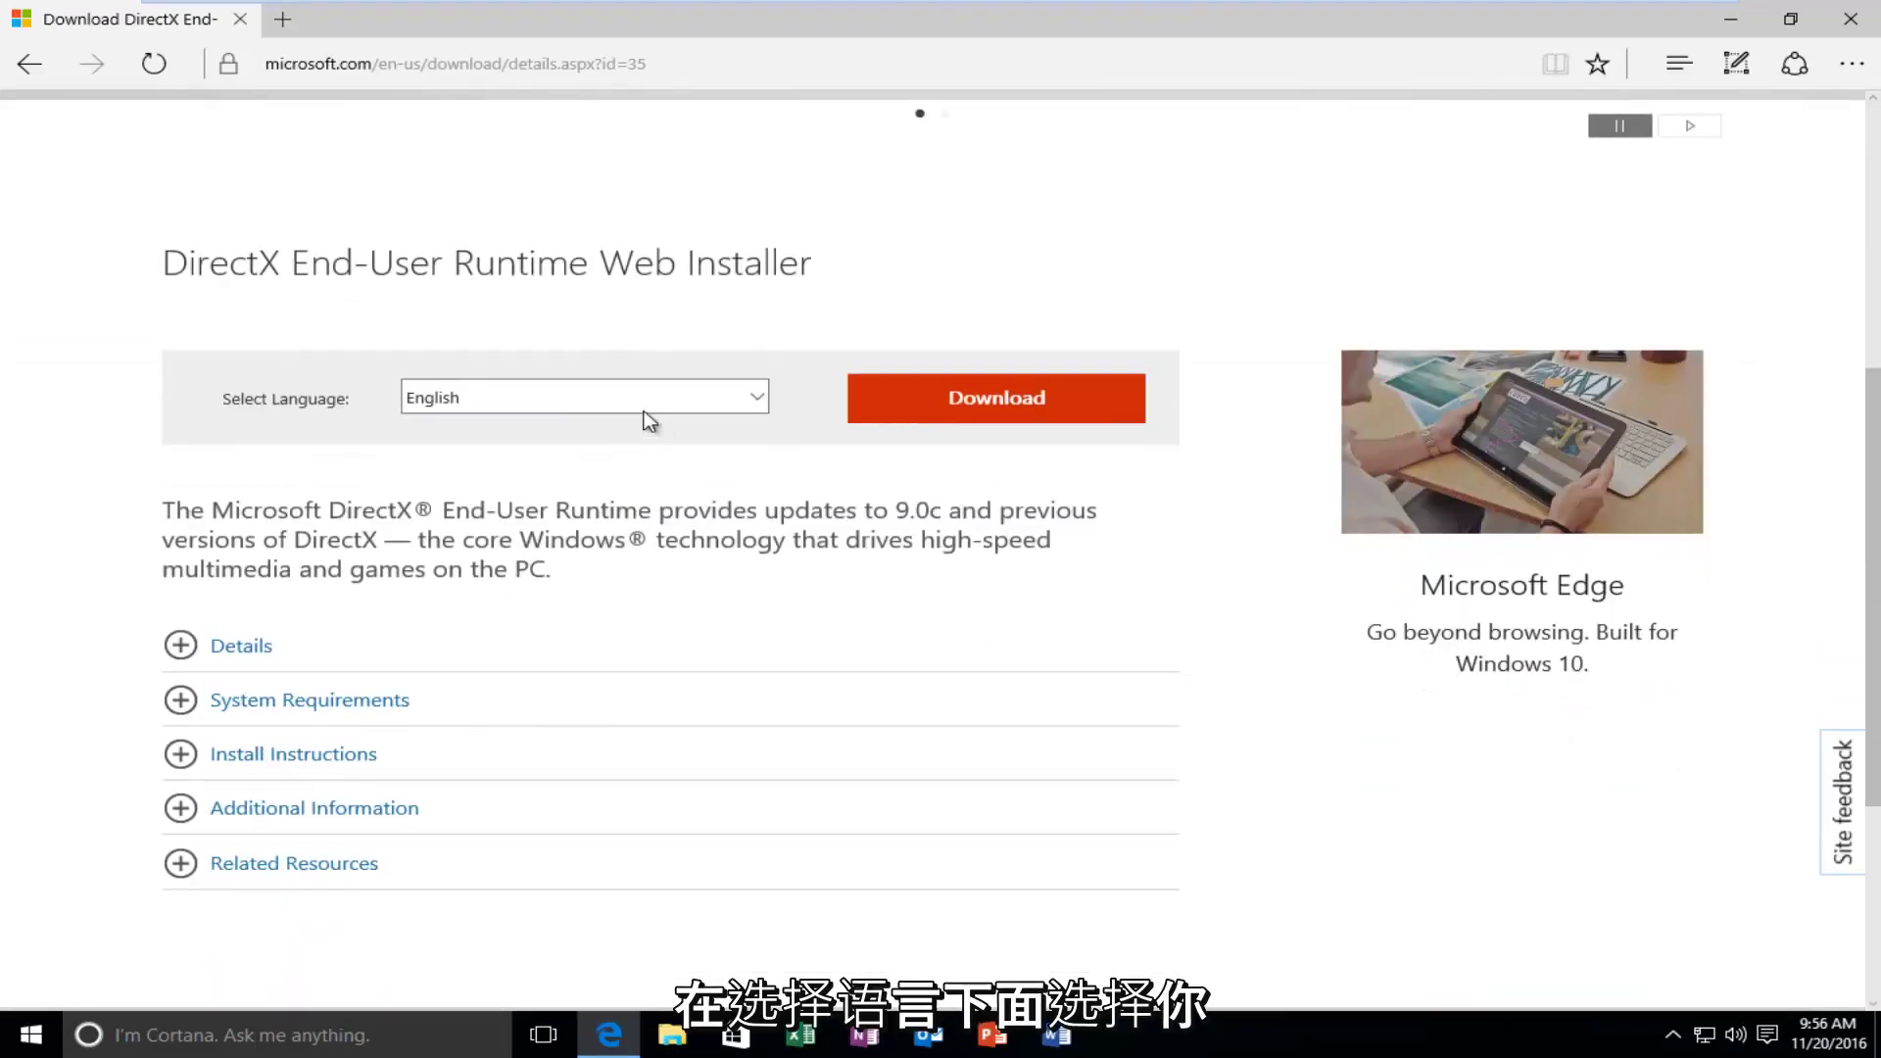
{"action": "left_click", "coordinate": [500, 399]}
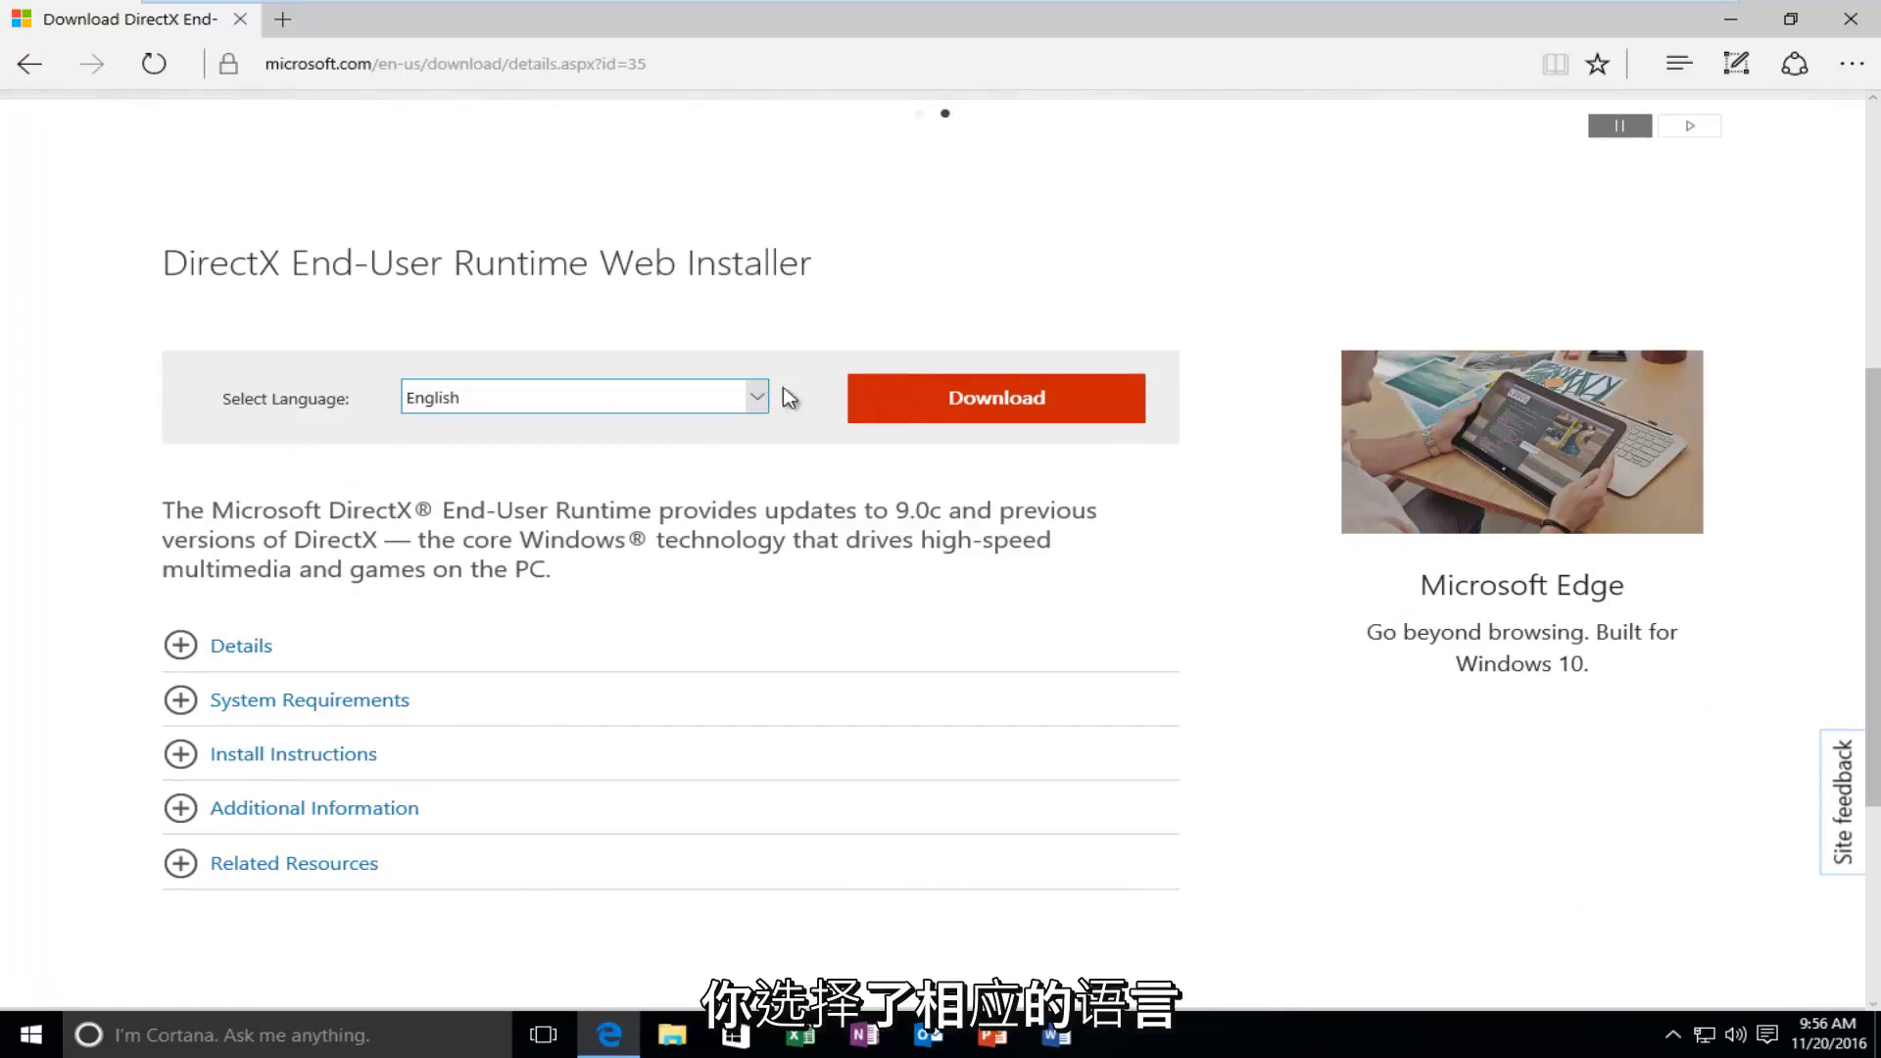
{"action": "left_click", "coordinate": [966, 393]}
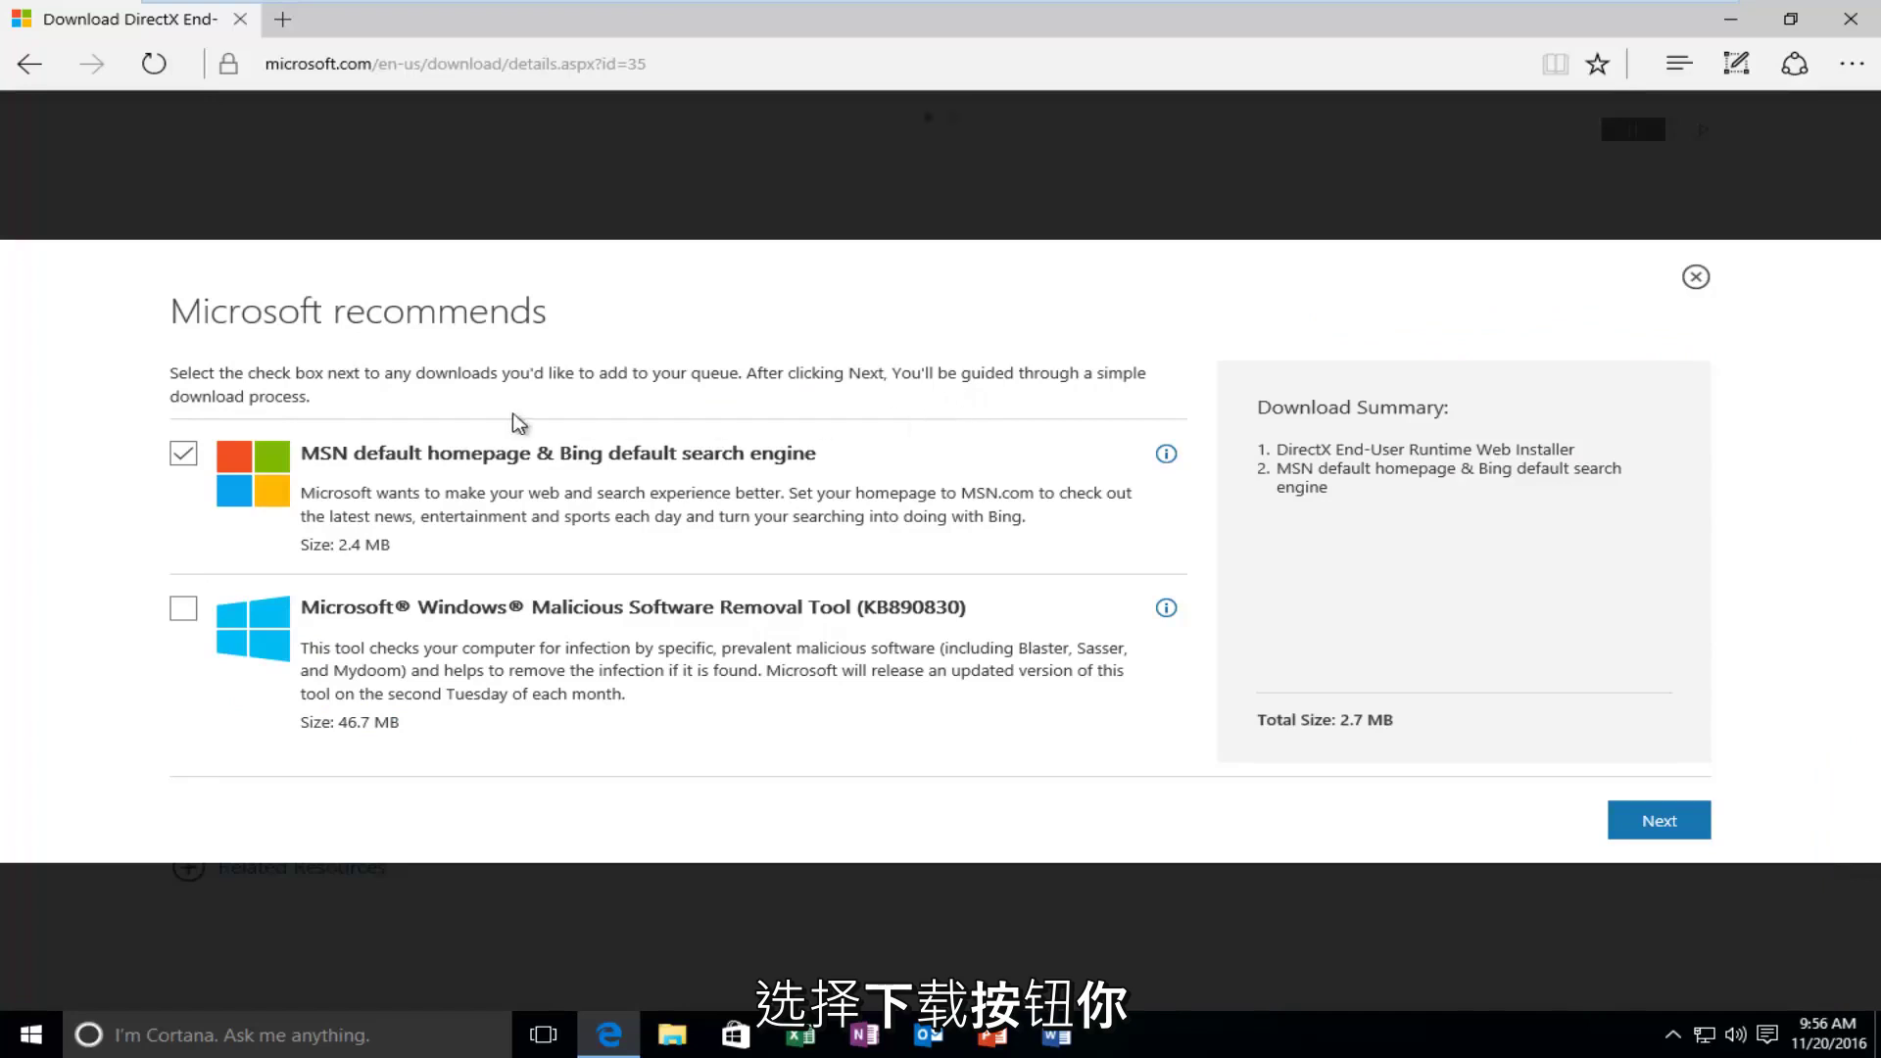
Decline the MSN homepage and Bing extra, continuing with only dxwebsetup.exe.
{"action": "left_click", "coordinate": [184, 455]}
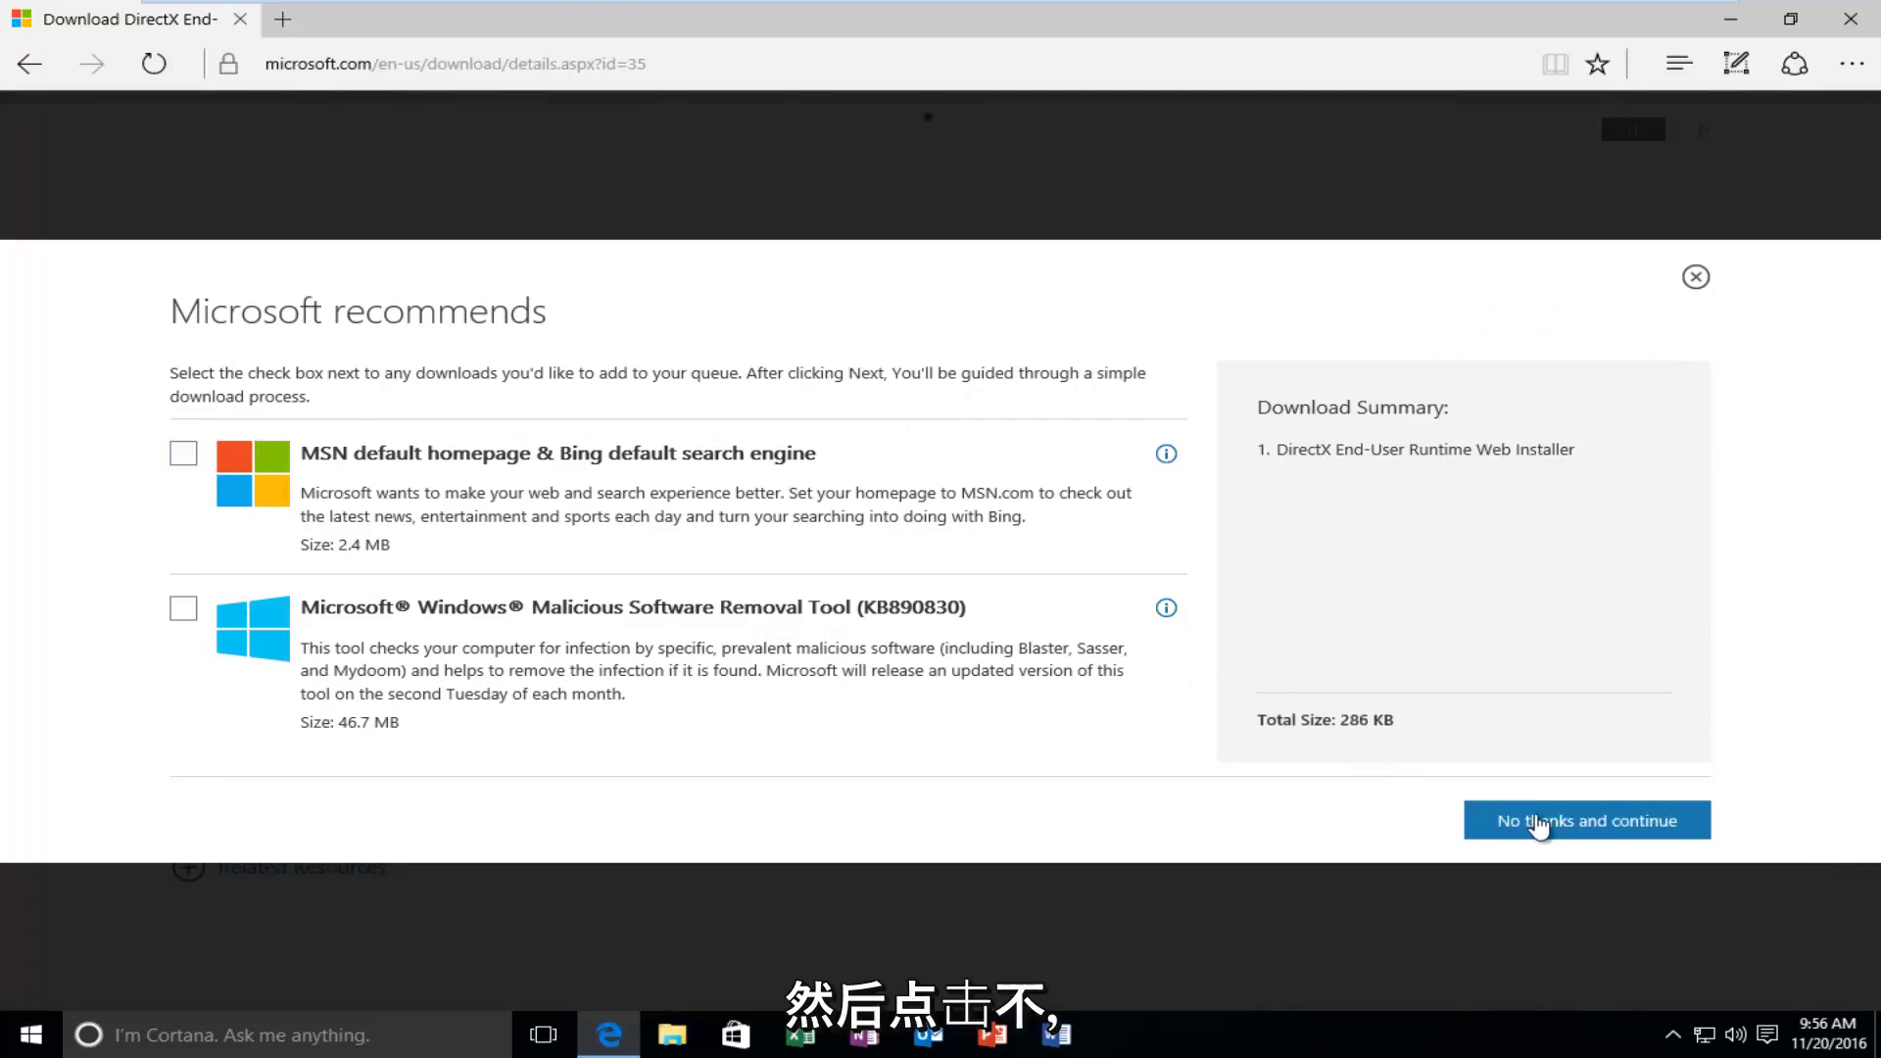
{"action": "left_click", "coordinate": [1536, 823]}
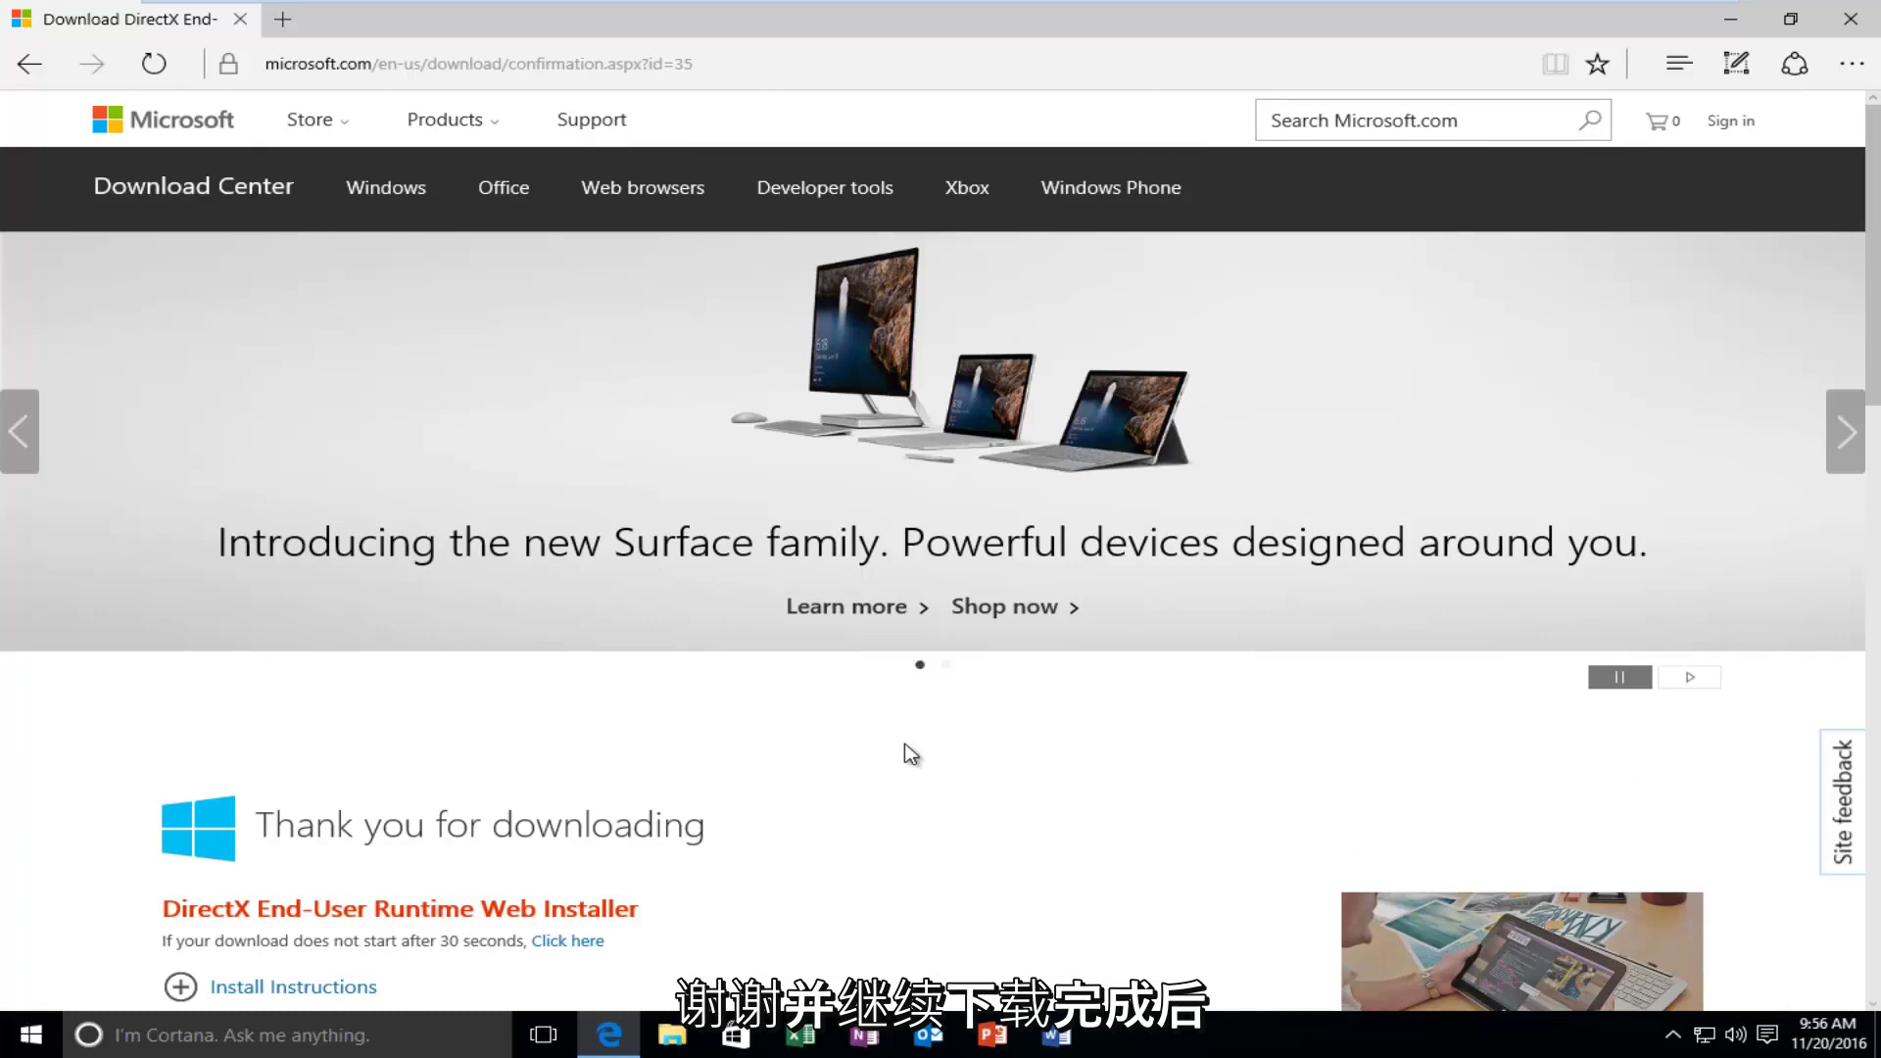
{"action": "scroll", "coordinate": [910, 753], "scroll_direction": "down", "scroll_amount": 2}
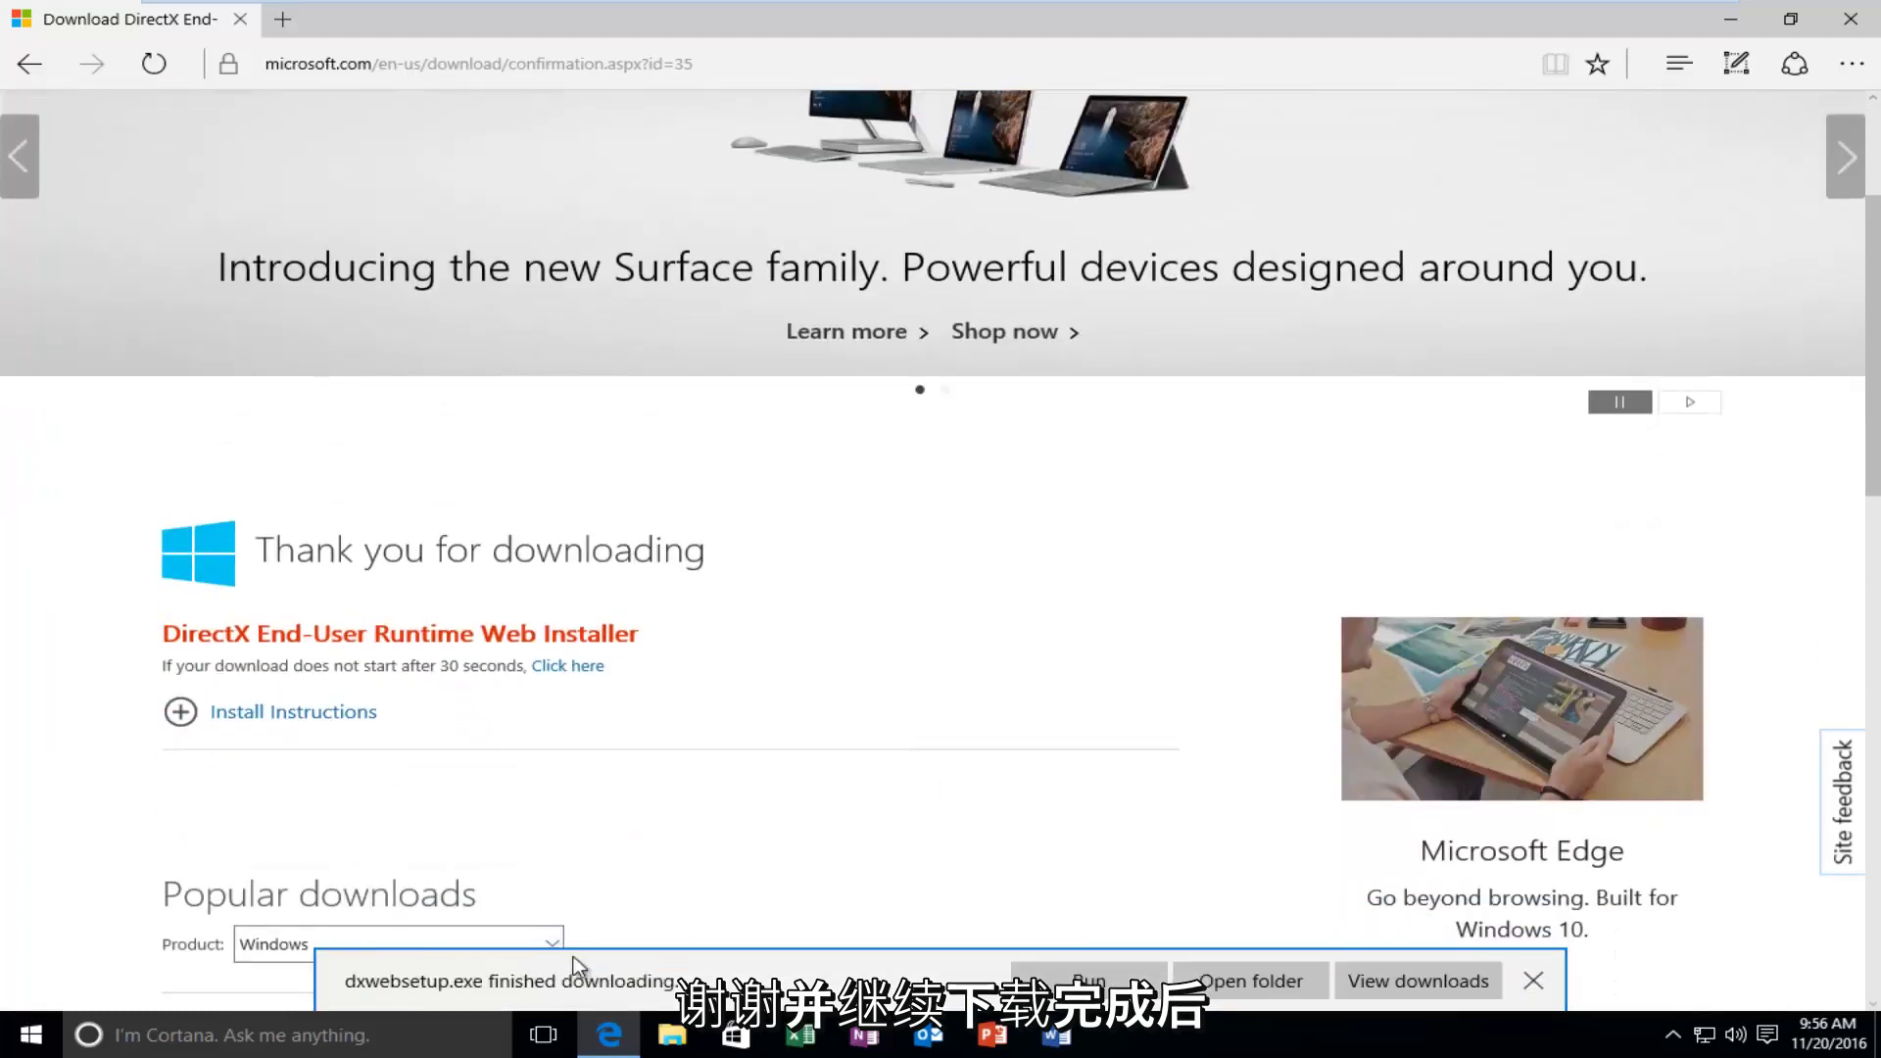
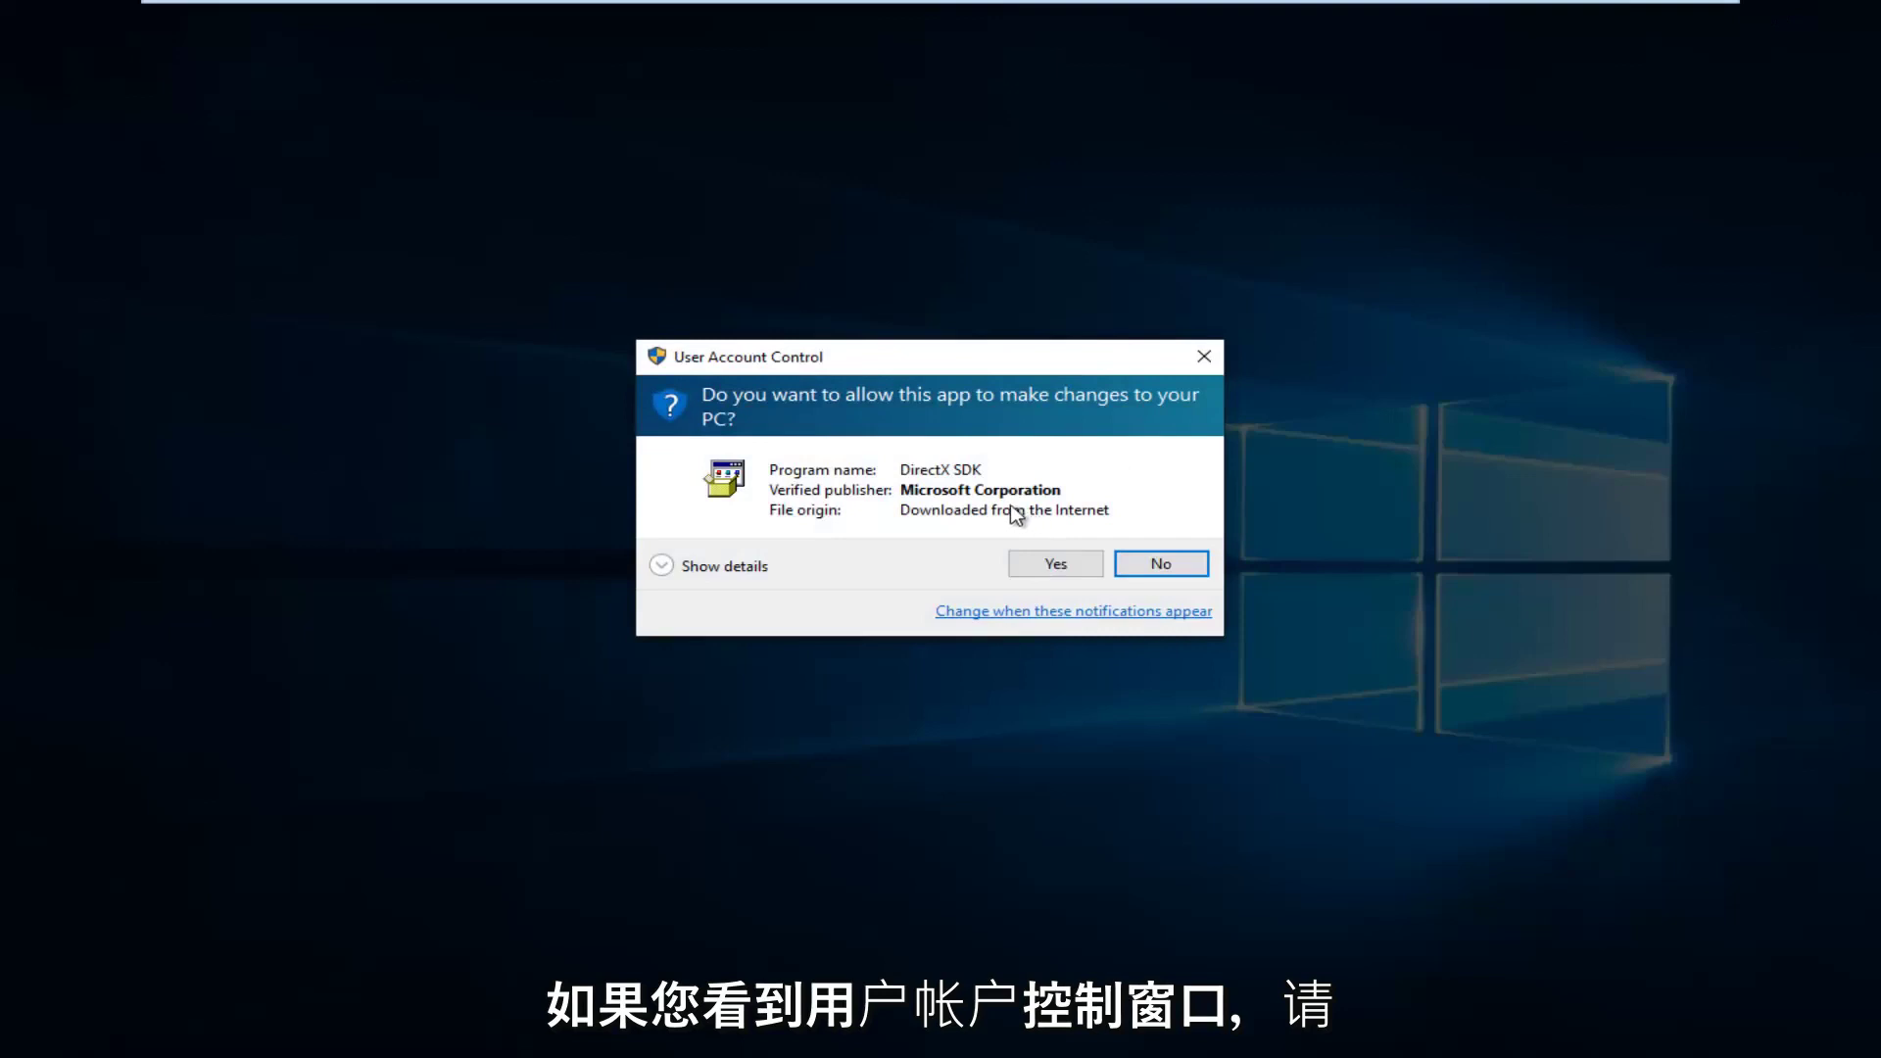
Approve the UAC prompt, accept the DirectX license agreement and decline the Bing Bar offer.
{"action": "left_click", "coordinate": [1054, 565]}
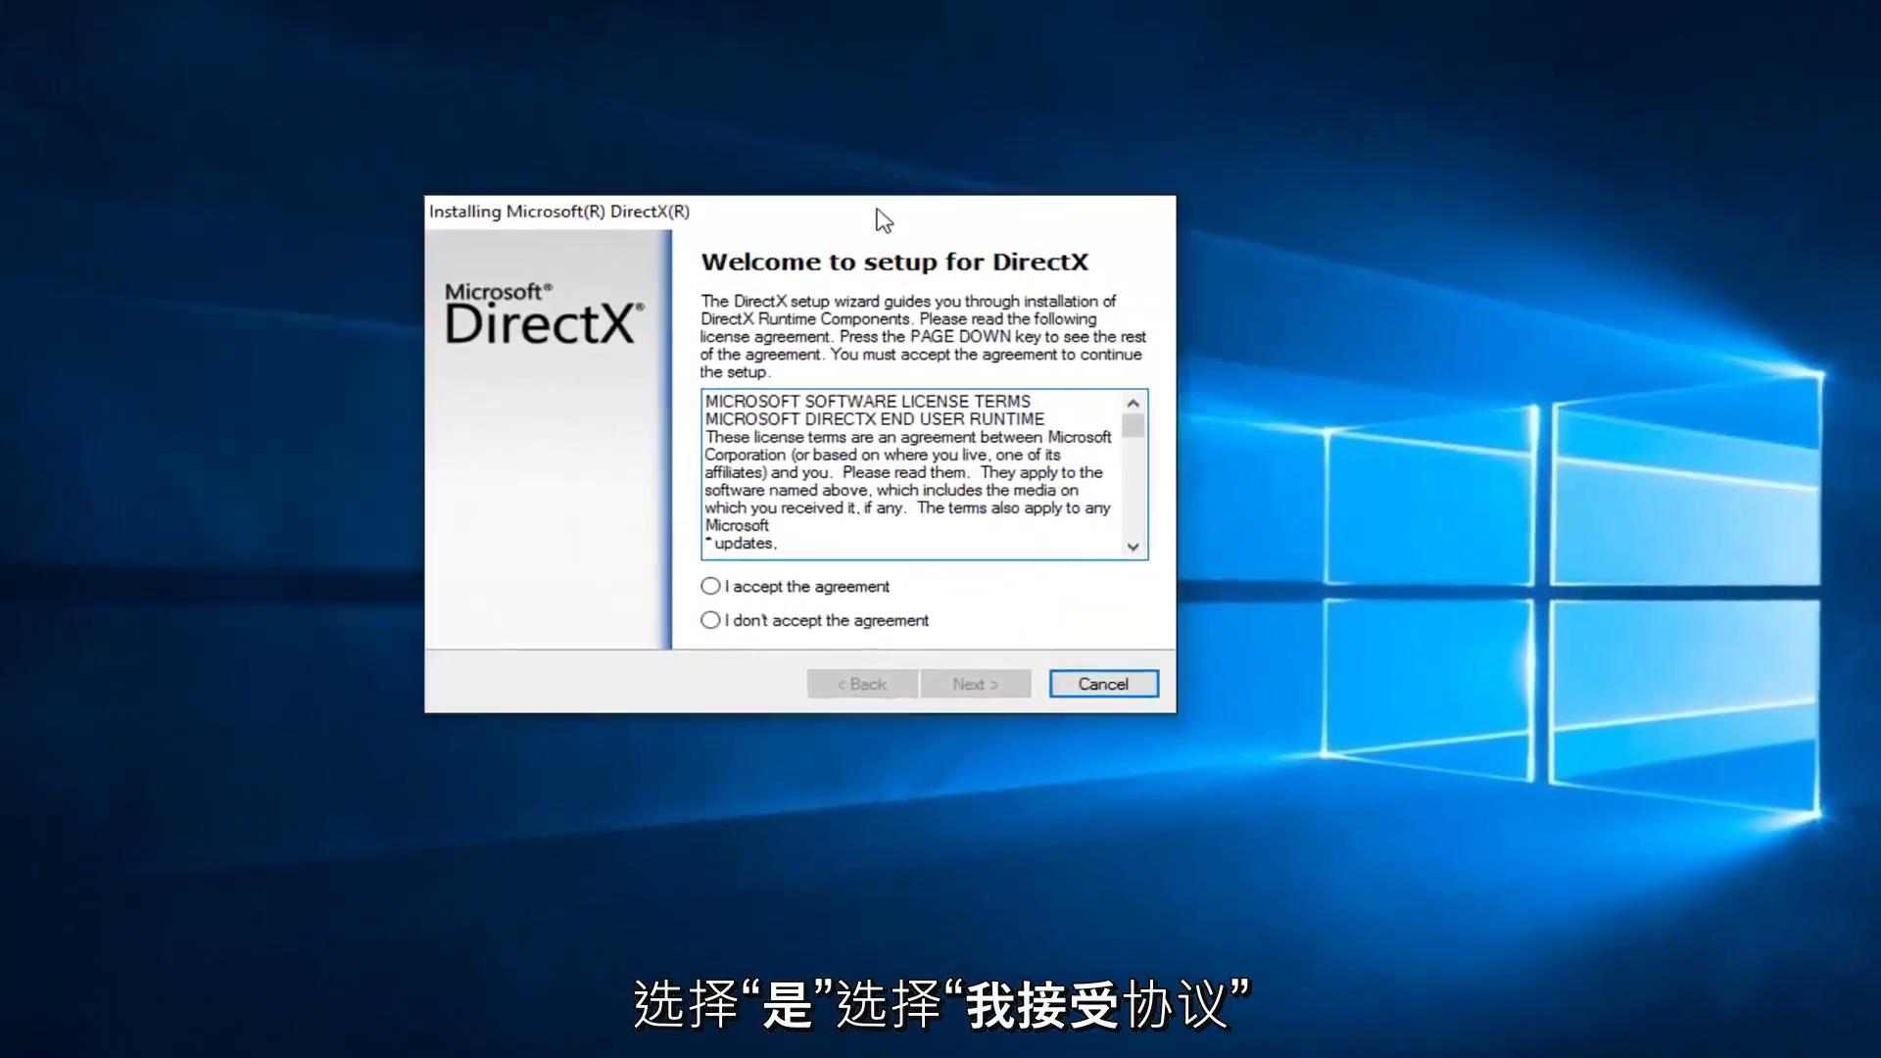
{"action": "left_click", "coordinate": [813, 596]}
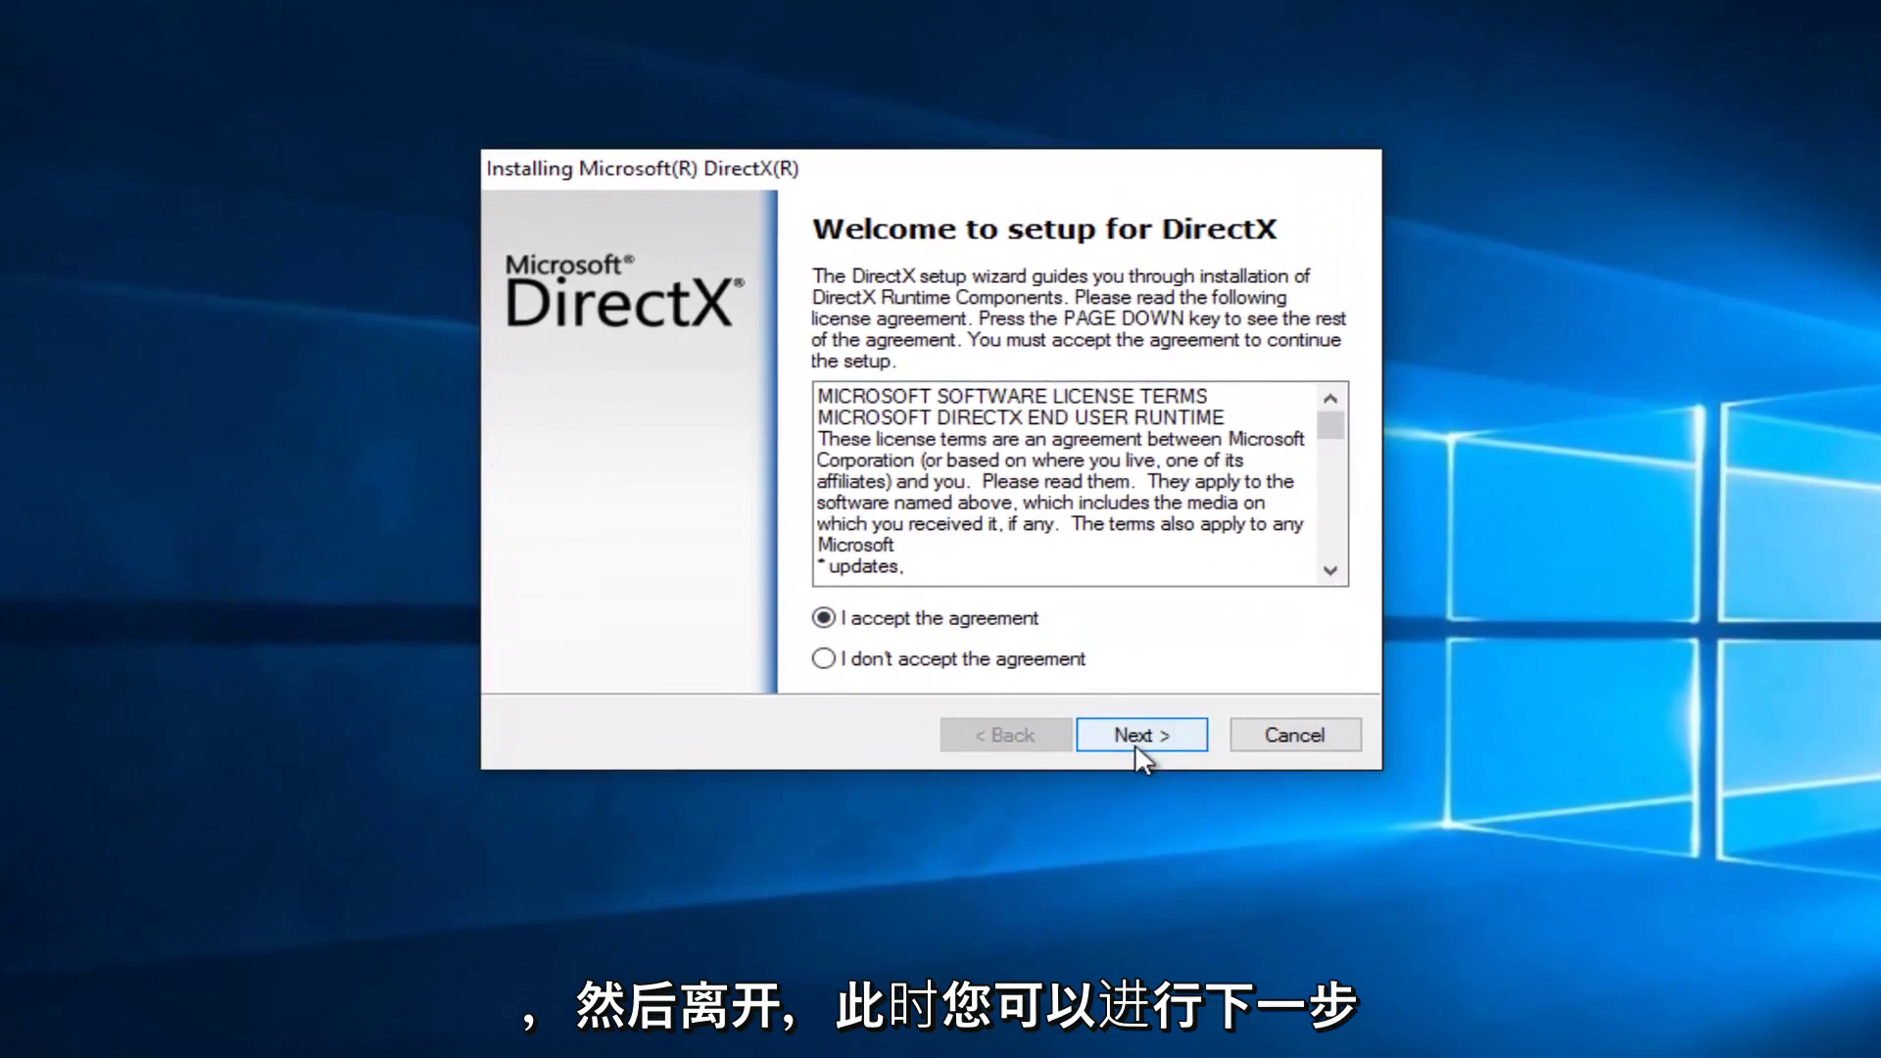
{"action": "left_click", "coordinate": [1135, 735]}
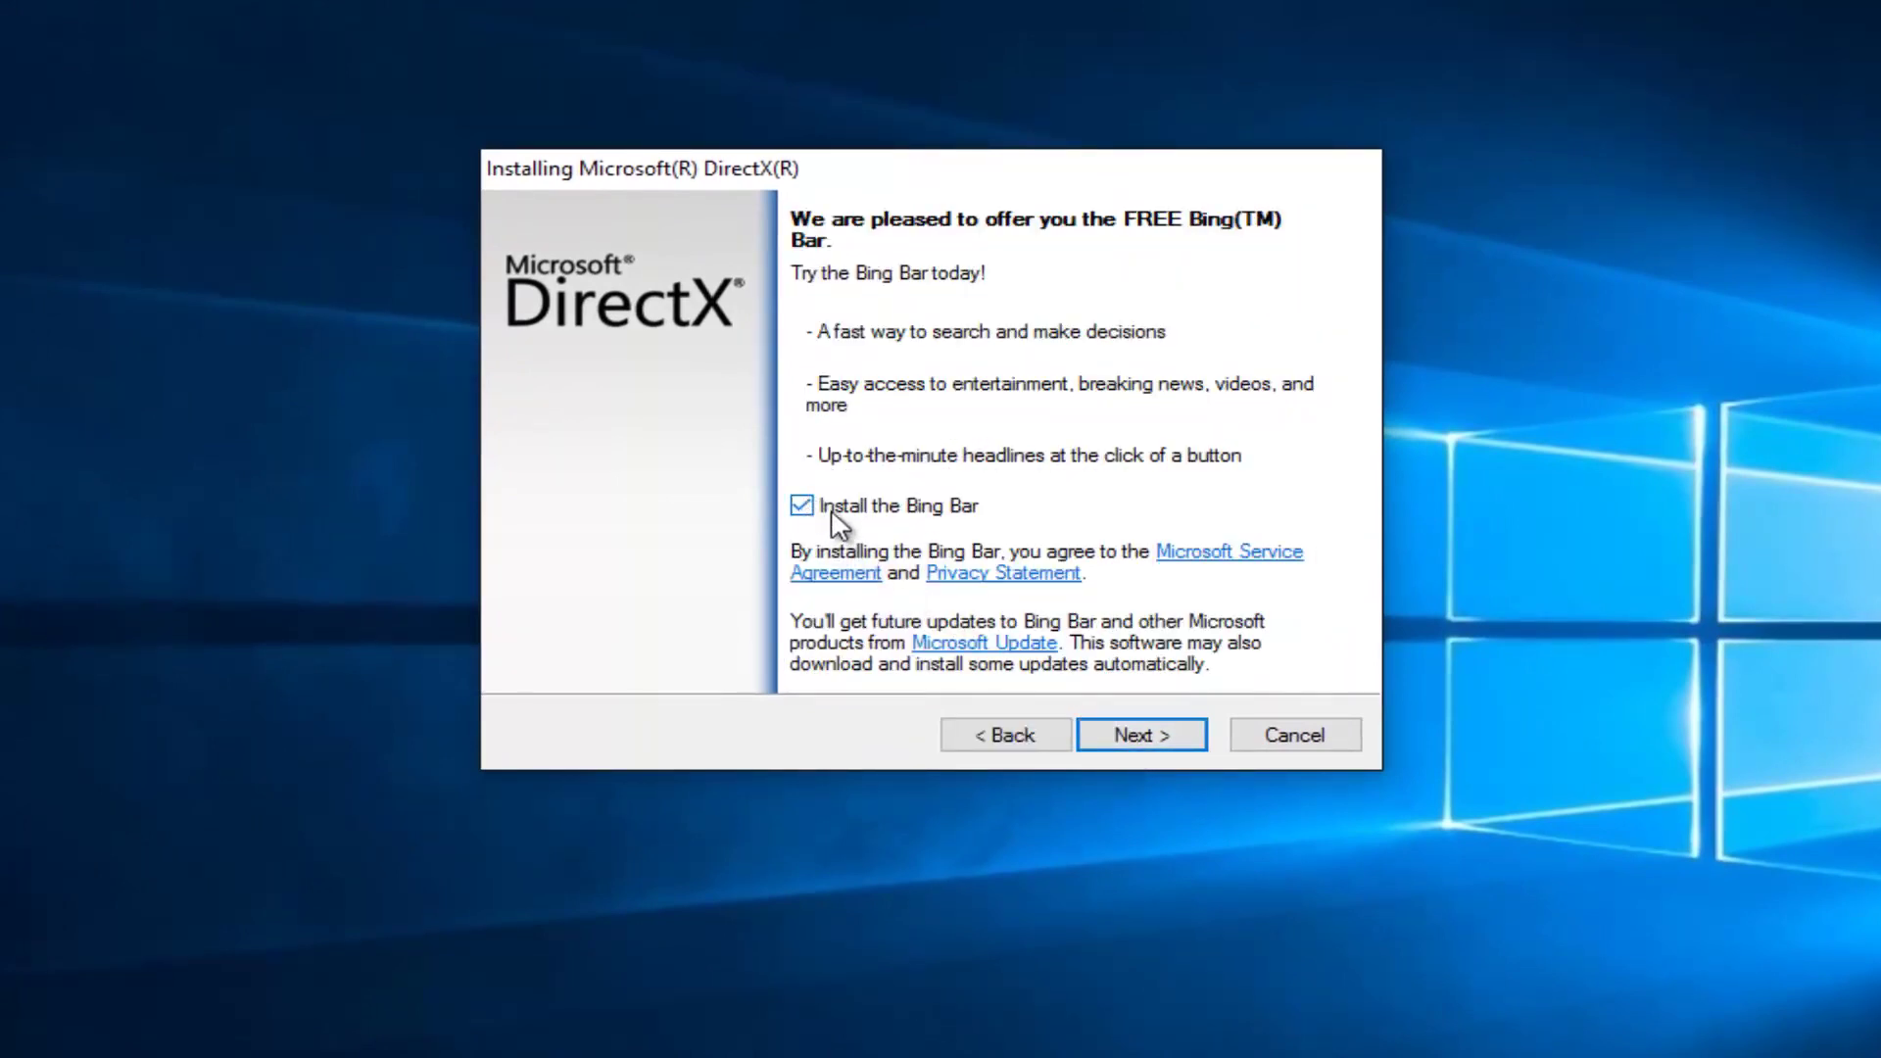
{"action": "left_click", "coordinate": [802, 506]}
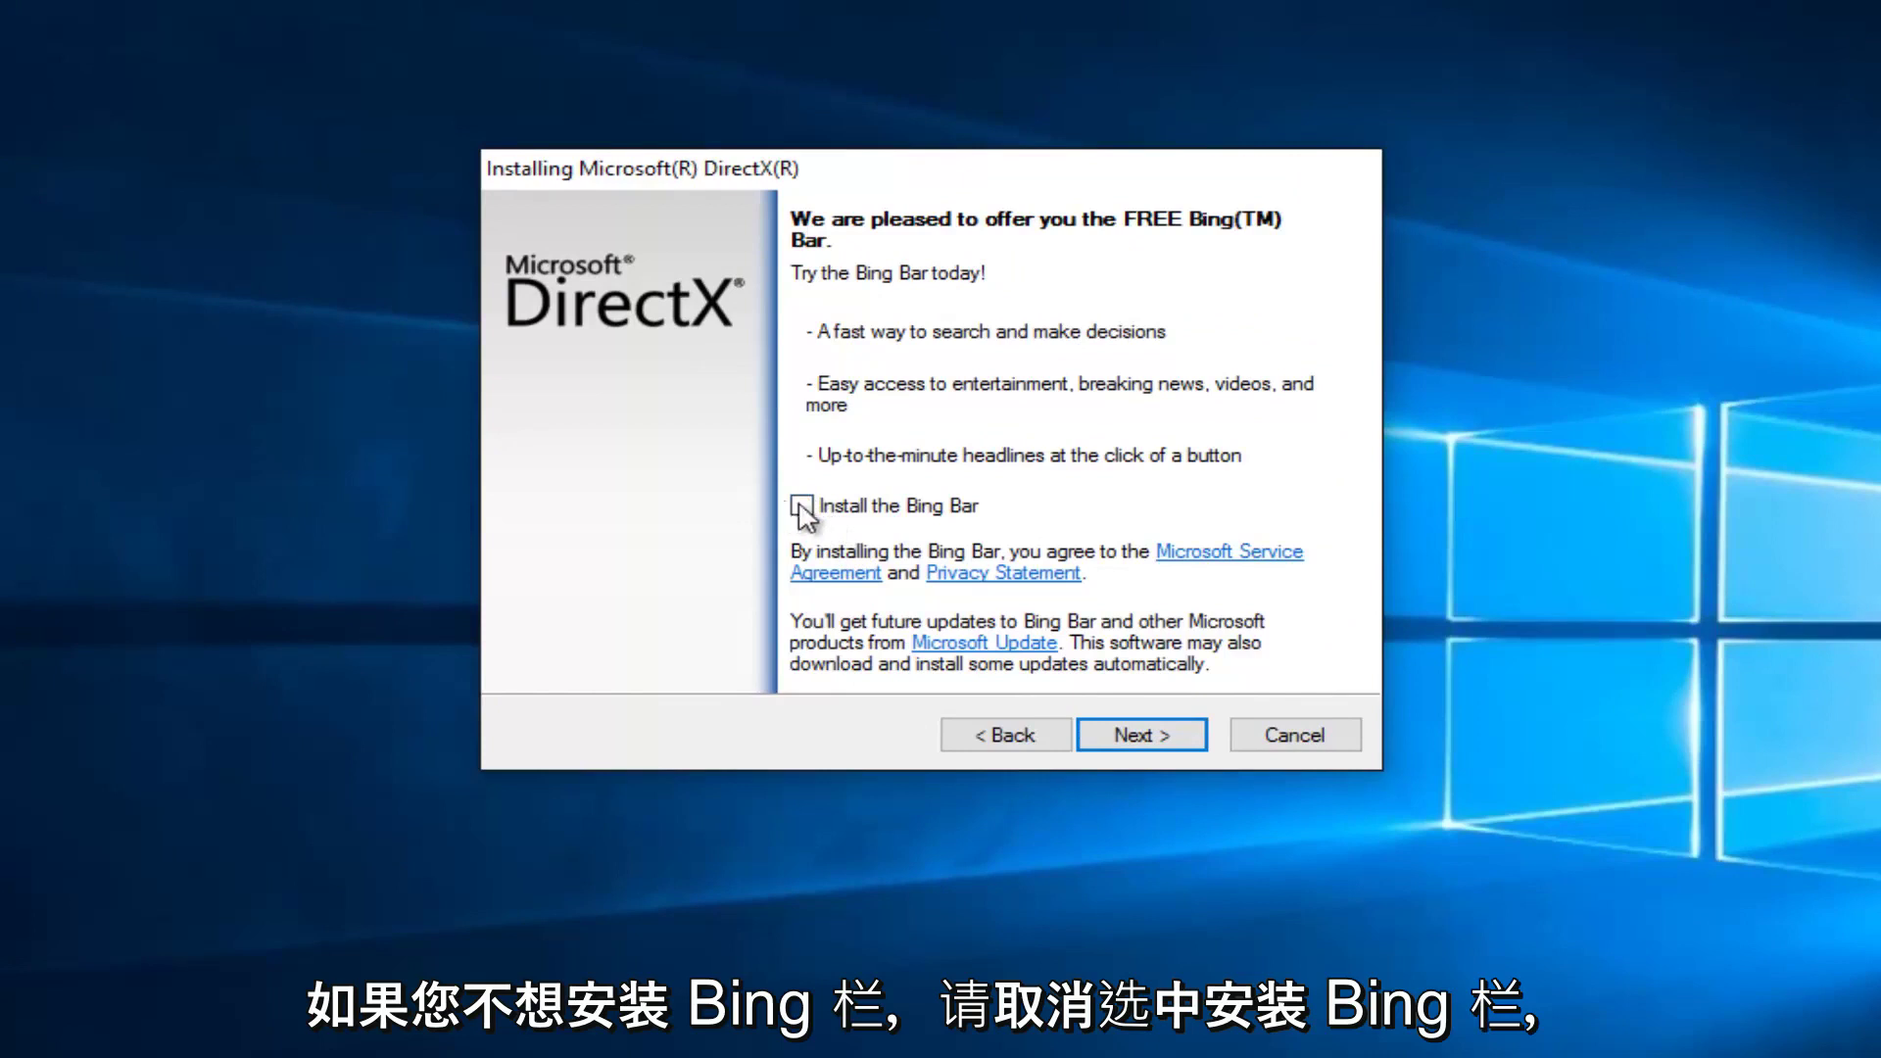
{"action": "left_click", "coordinate": [1137, 734]}
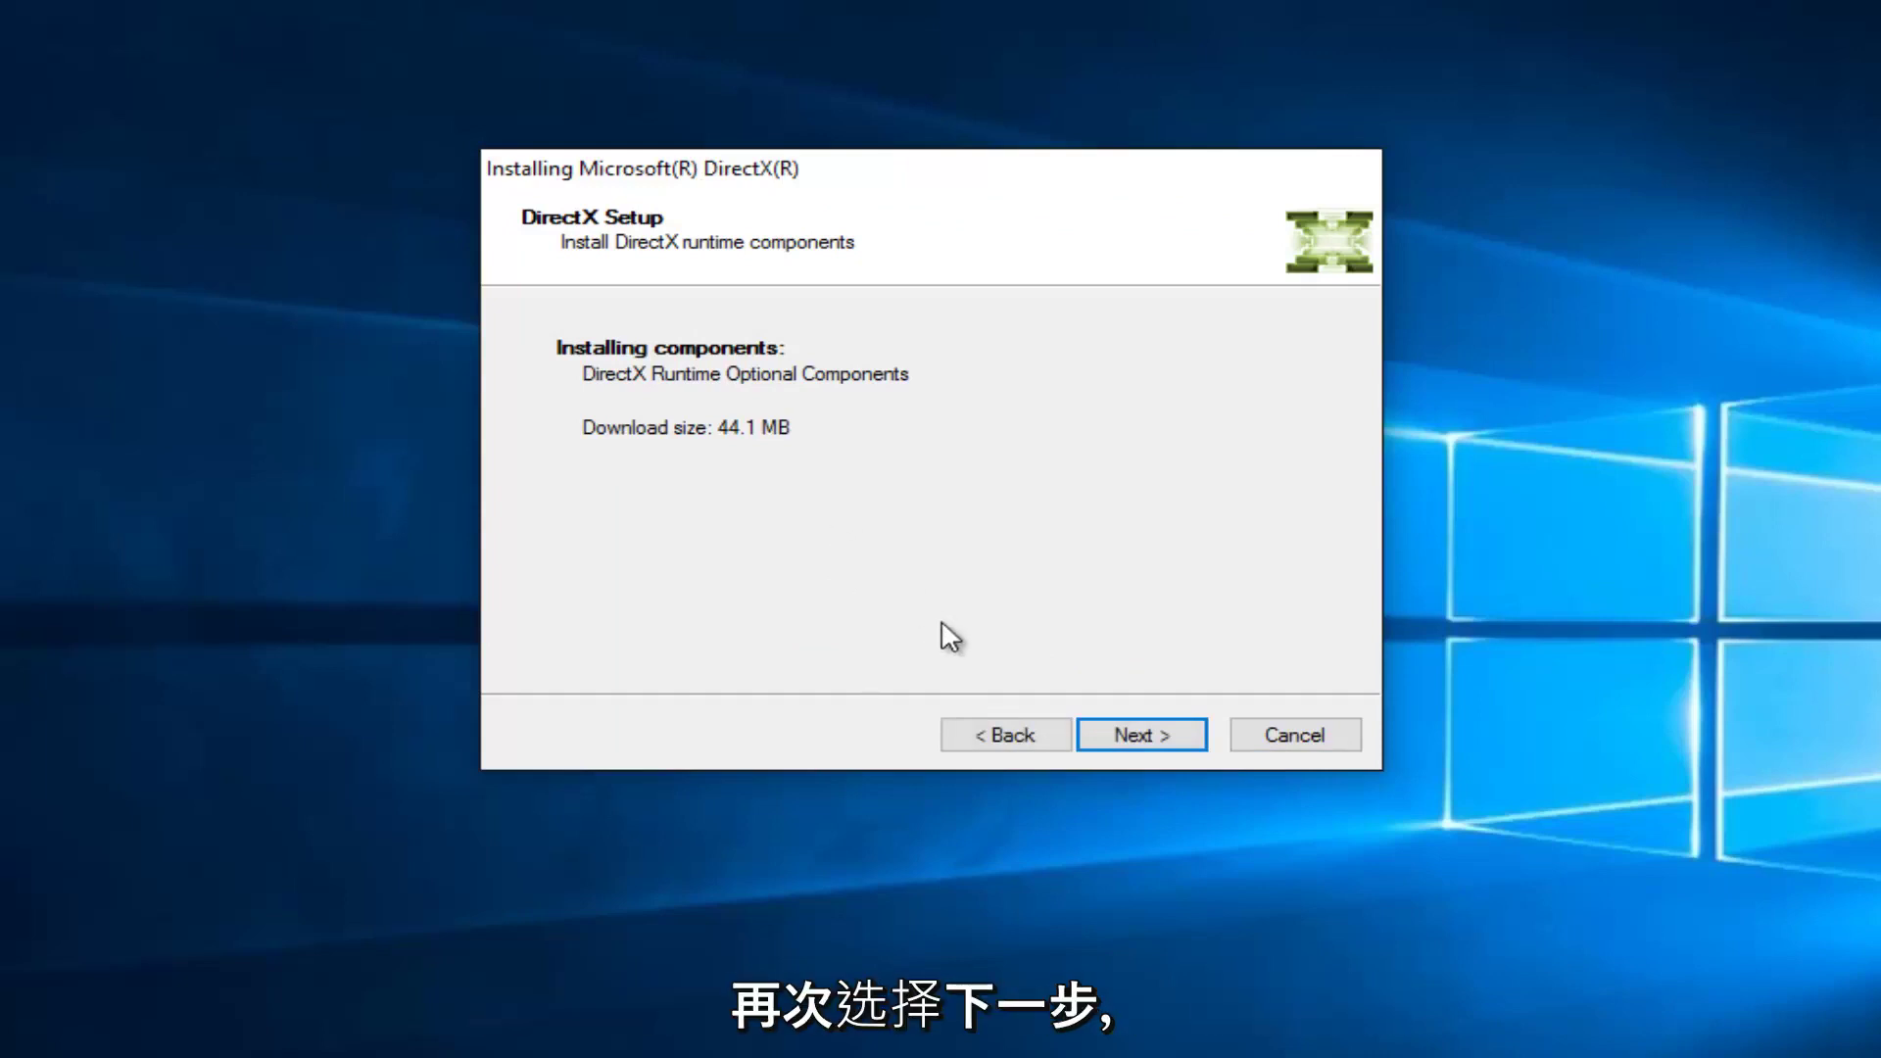
Download and install the 44.1 MB DirectX runtime components, then close the finished installer.
{"action": "left_click", "coordinate": [1172, 740]}
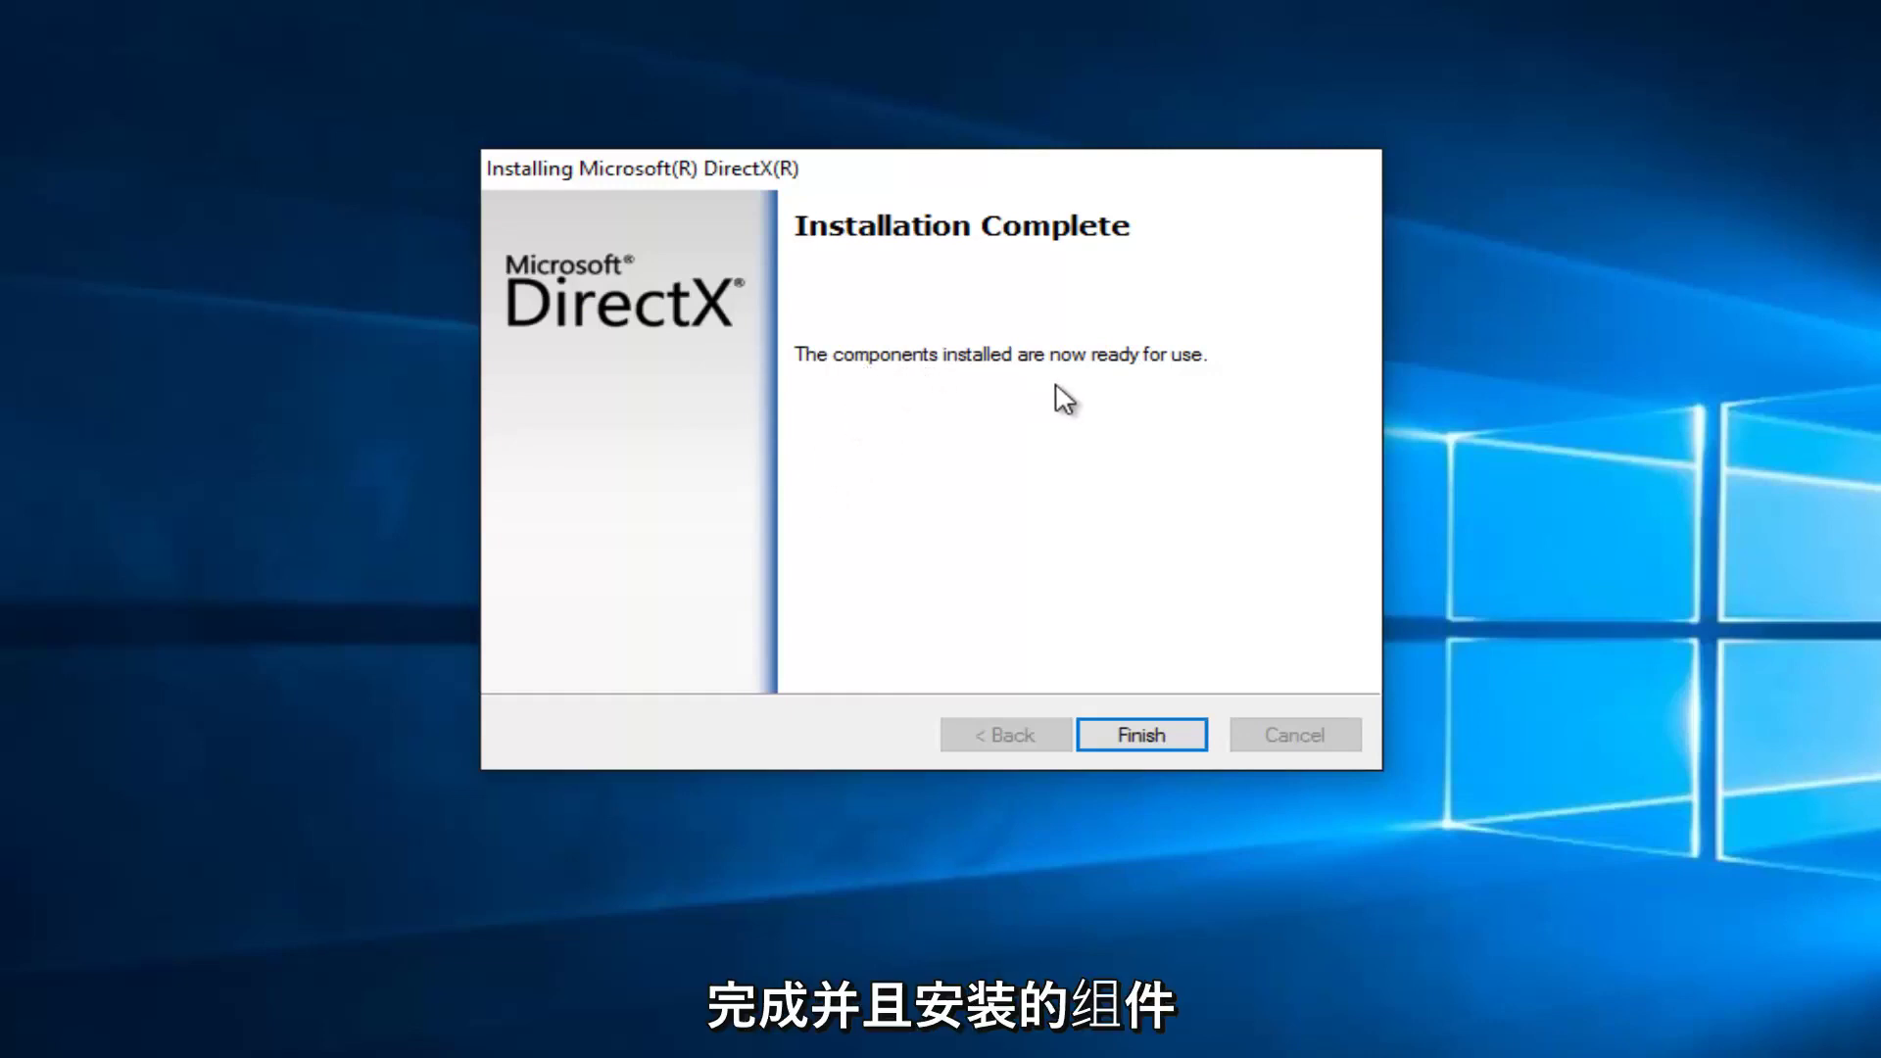
{"action": "left_click", "coordinate": [1147, 742]}
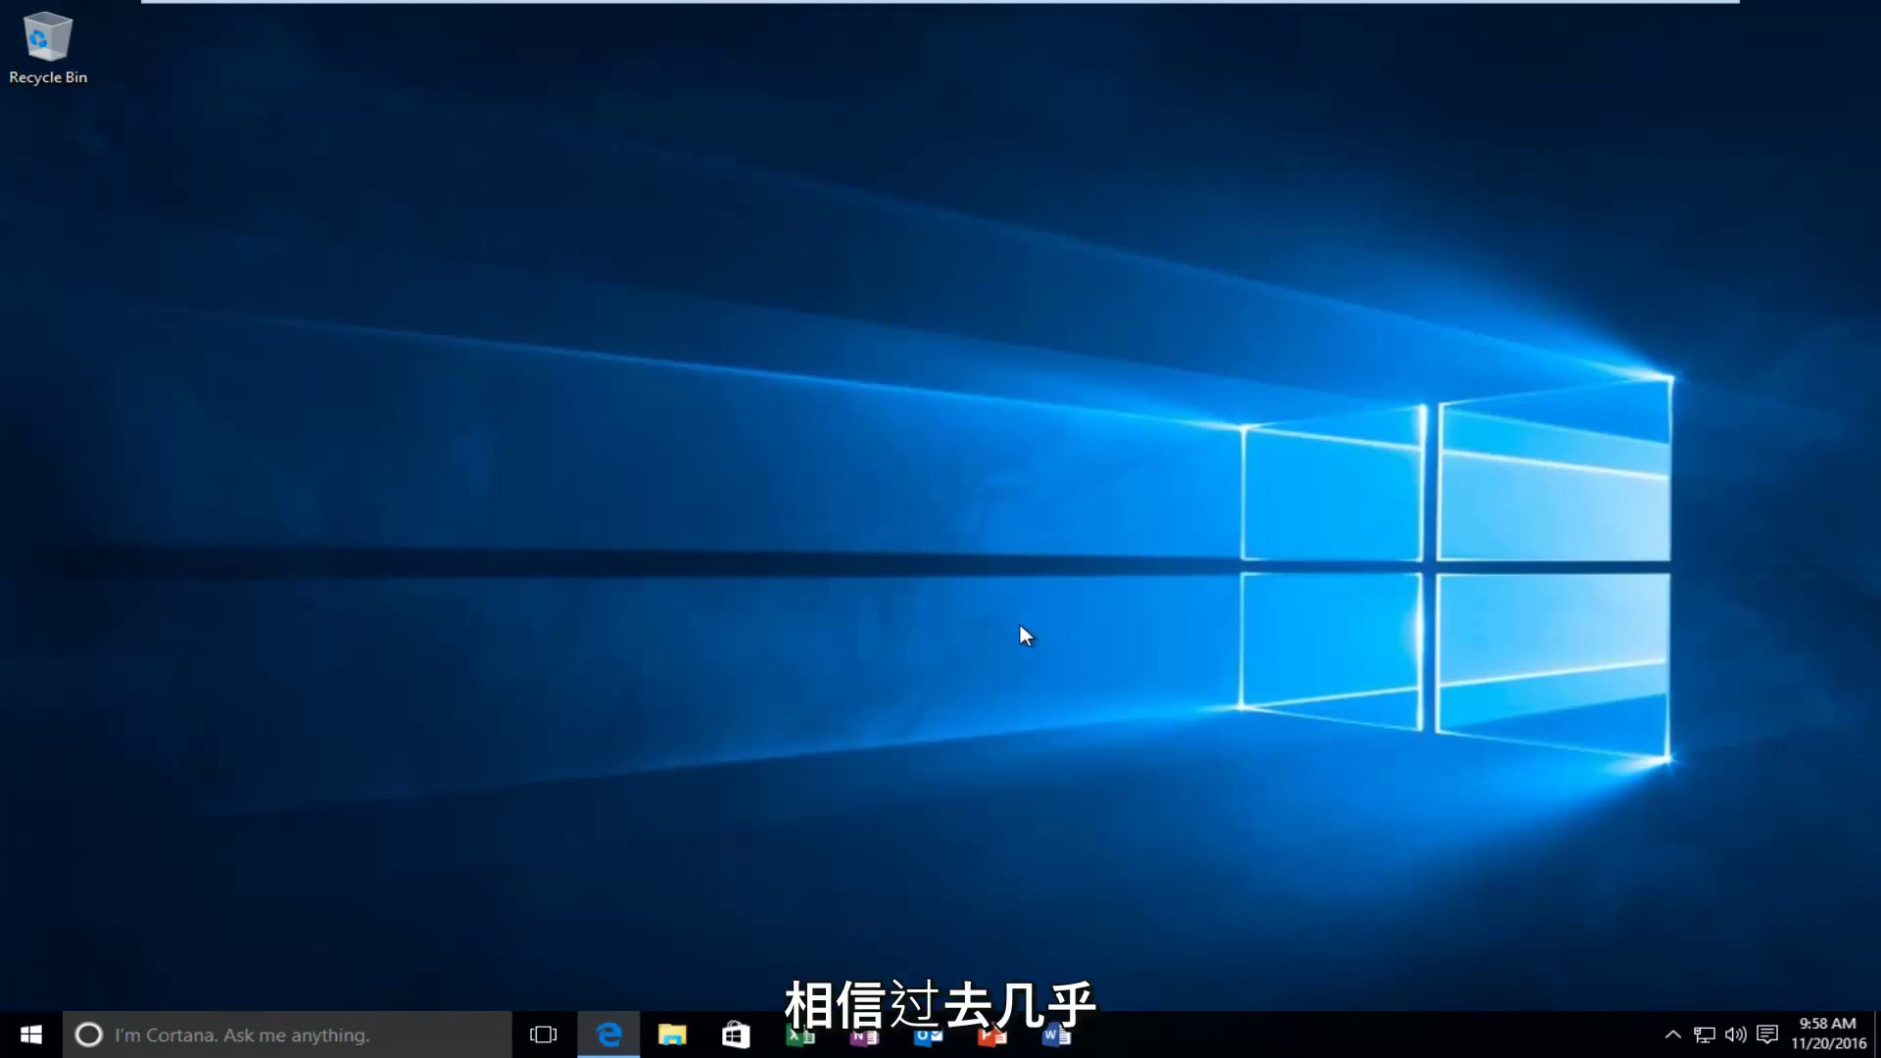
Open Edge, go to google.com and search for 'd3dcompiler_43.dll download'.
{"action": "left_click", "coordinate": [614, 1034]}
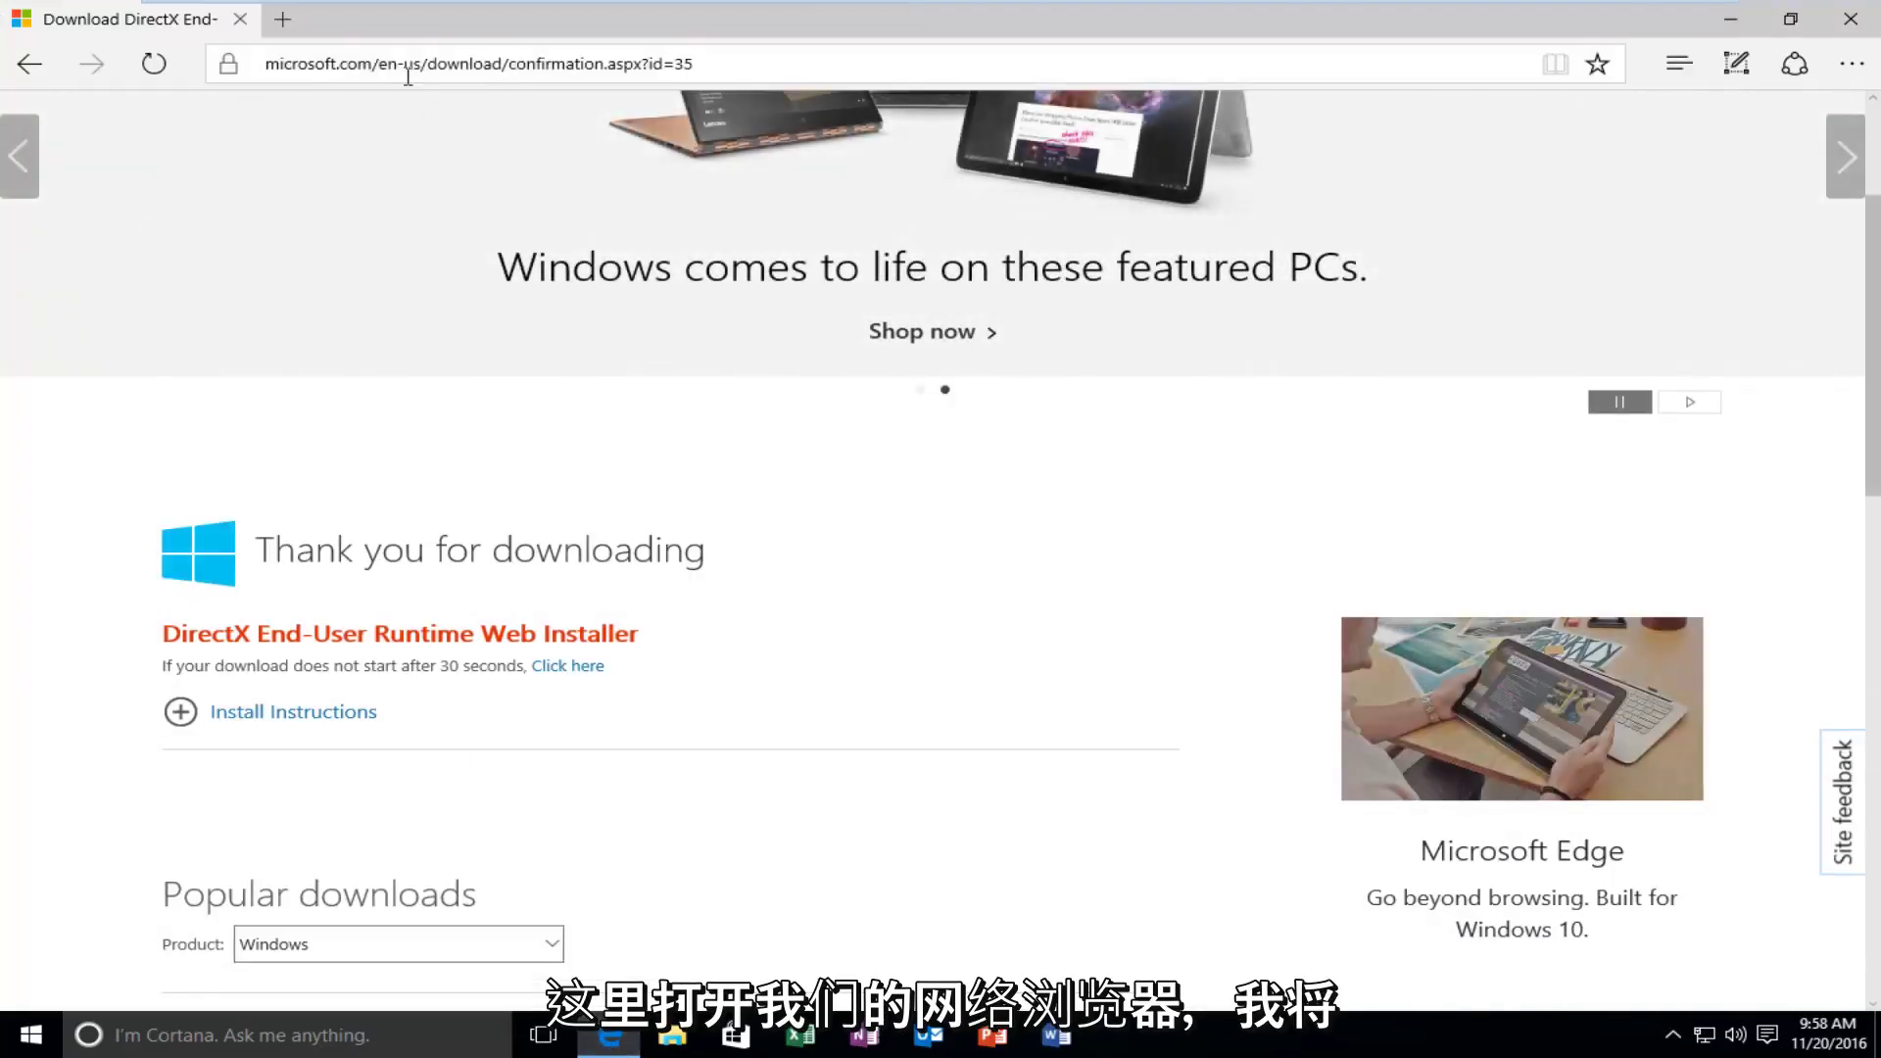
{"action": "left_click", "coordinate": [409, 66]}
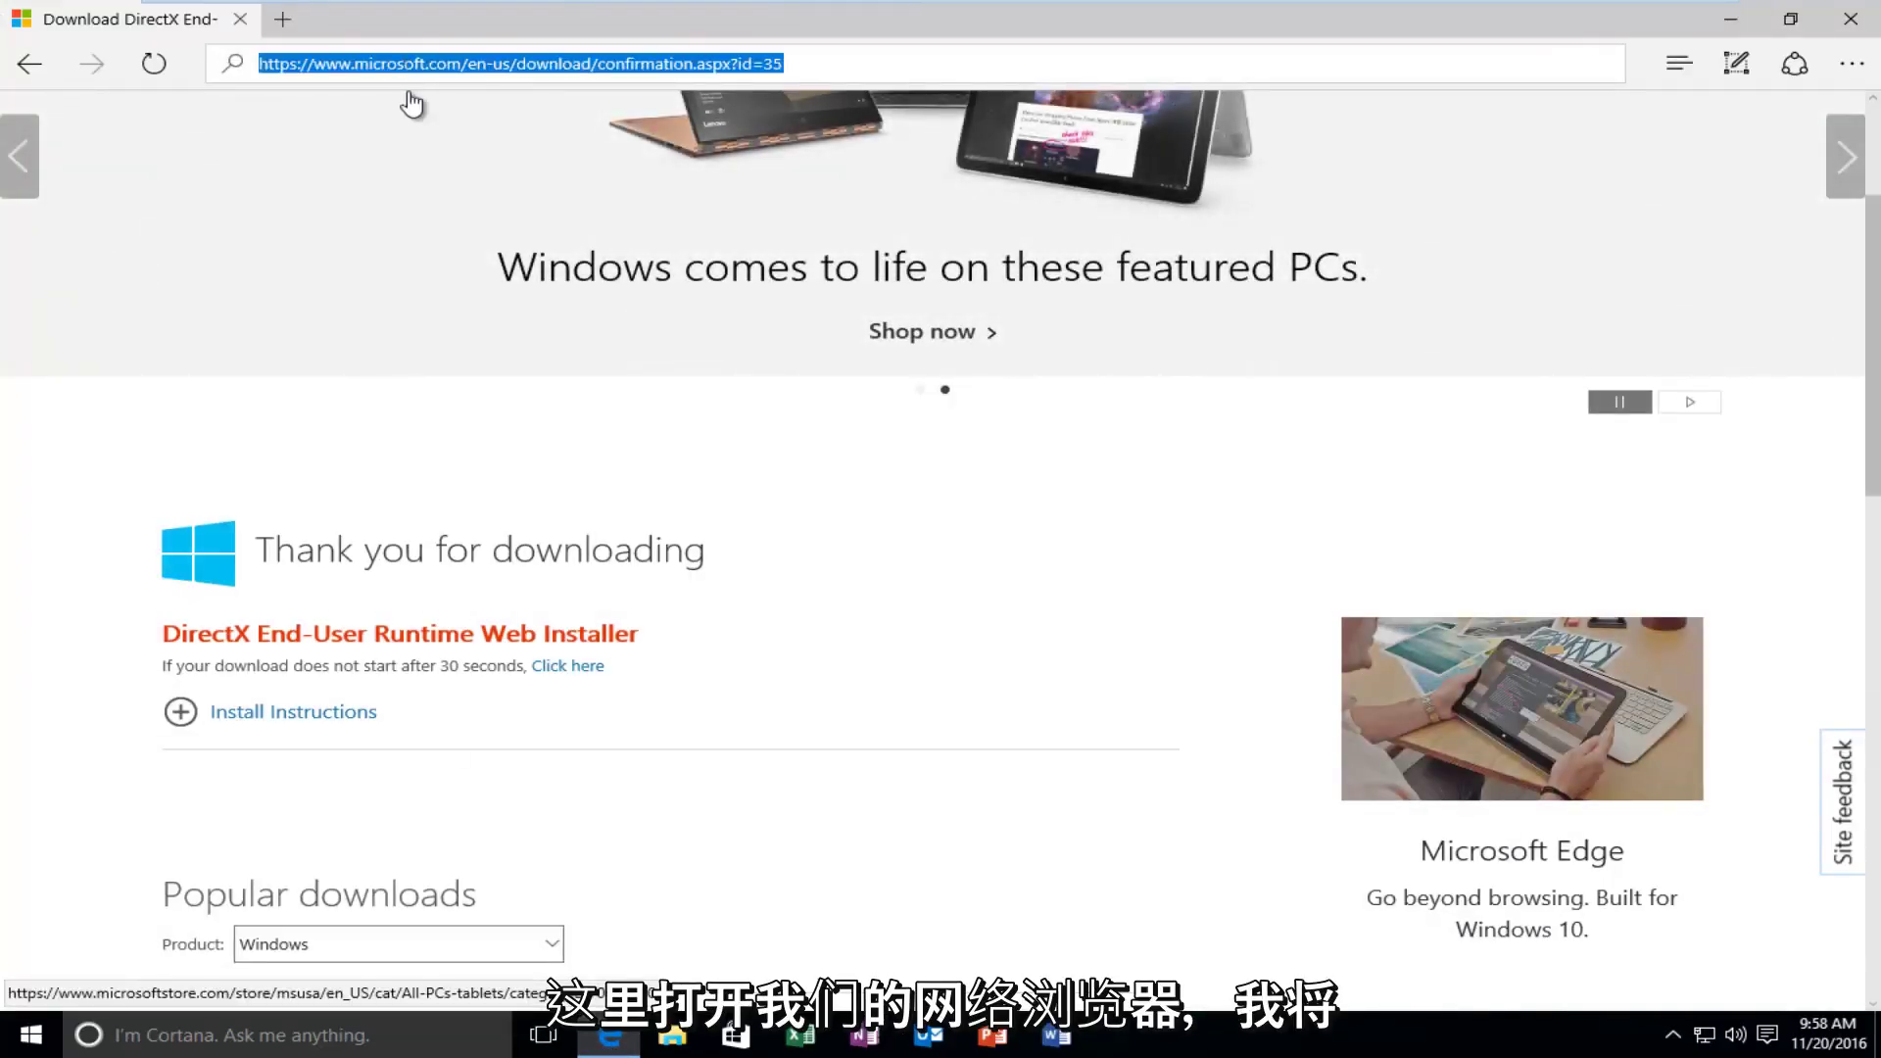
{"action": "type", "text": "google.com"}
{"action": "key", "text": "Return"}
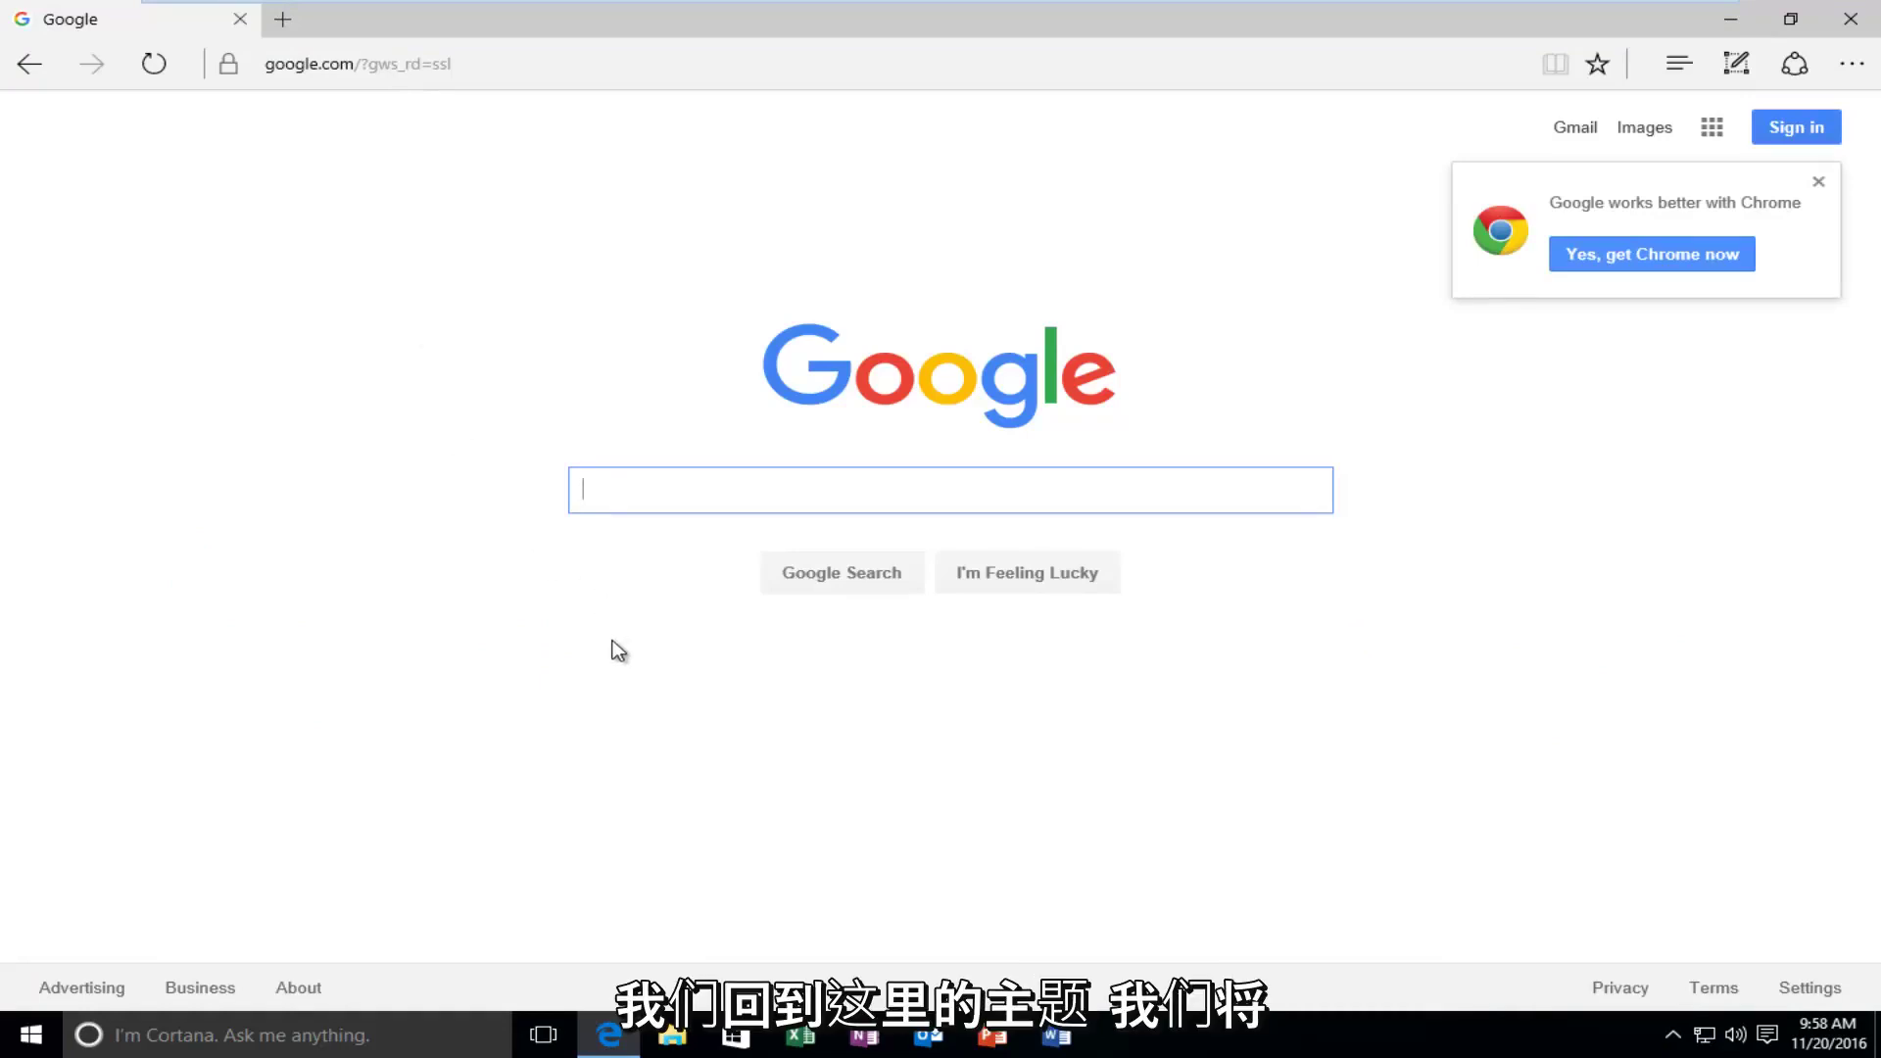
{"action": "type", "text": "d"}
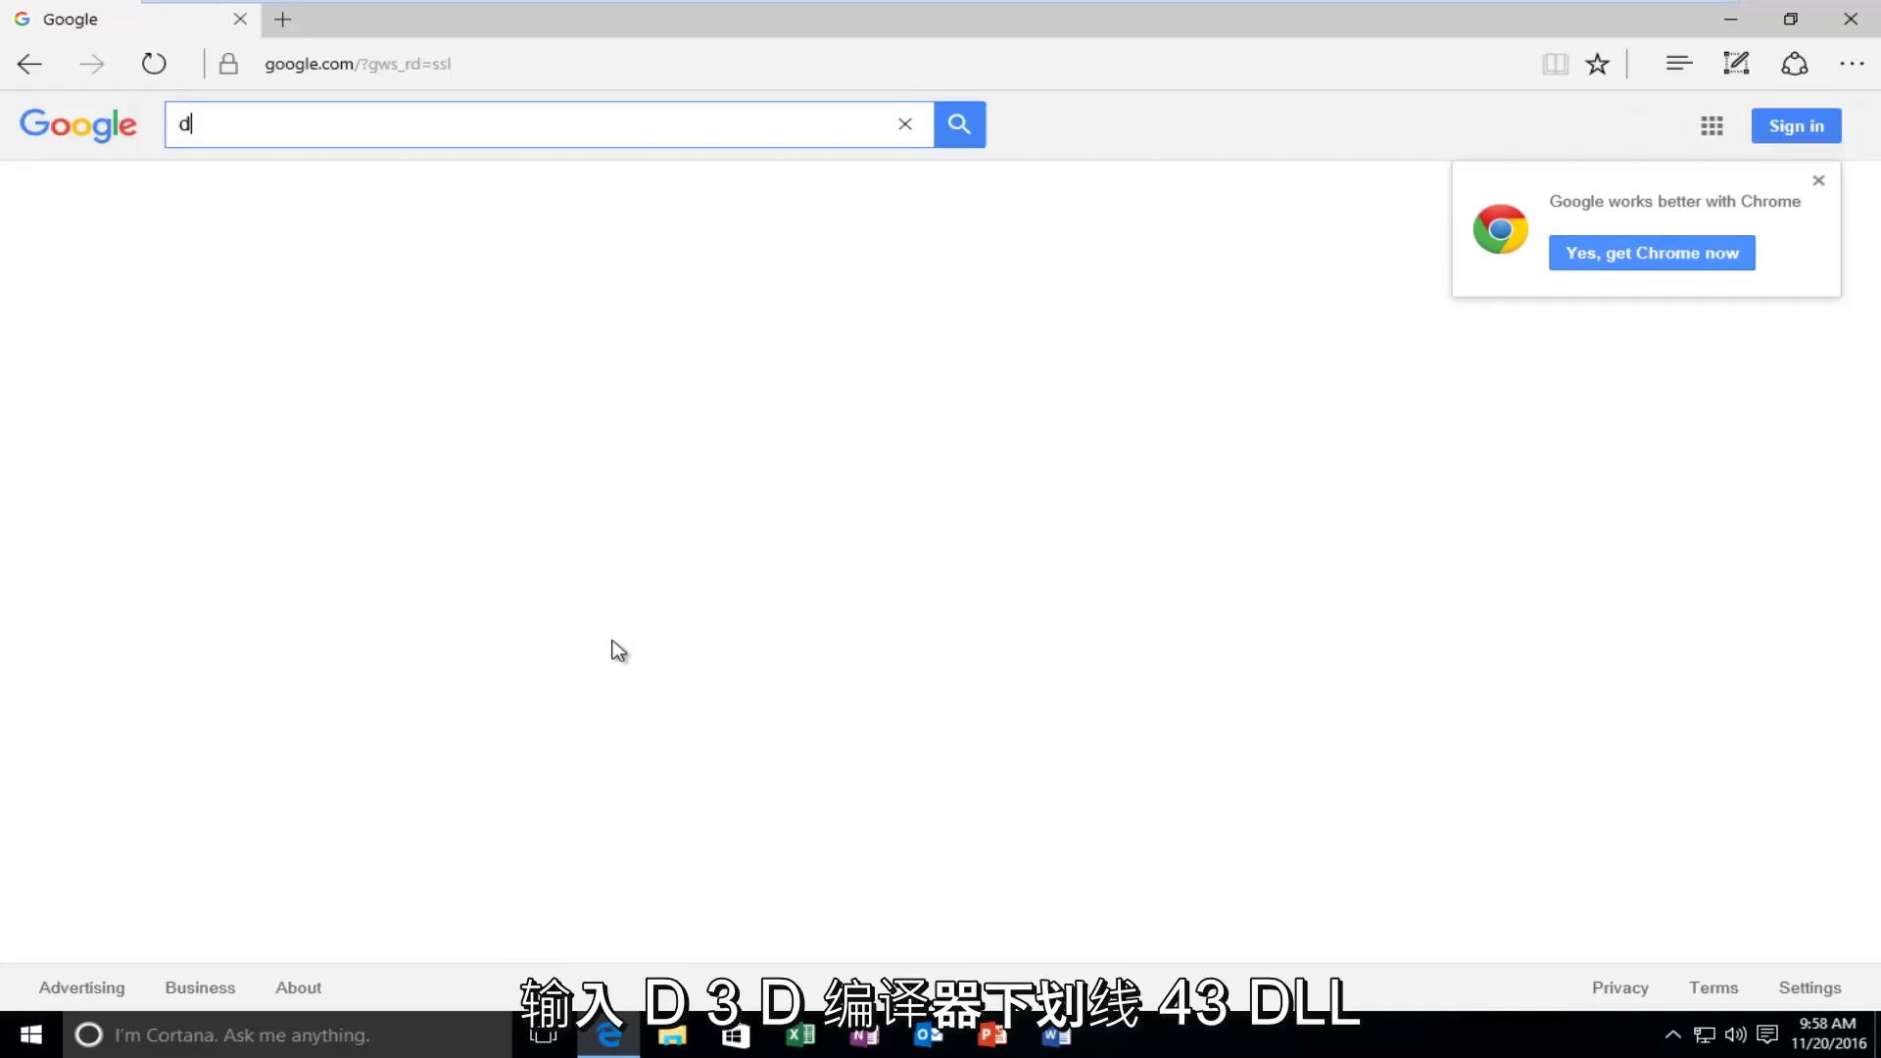
{"action": "type", "text": "3dcom"}
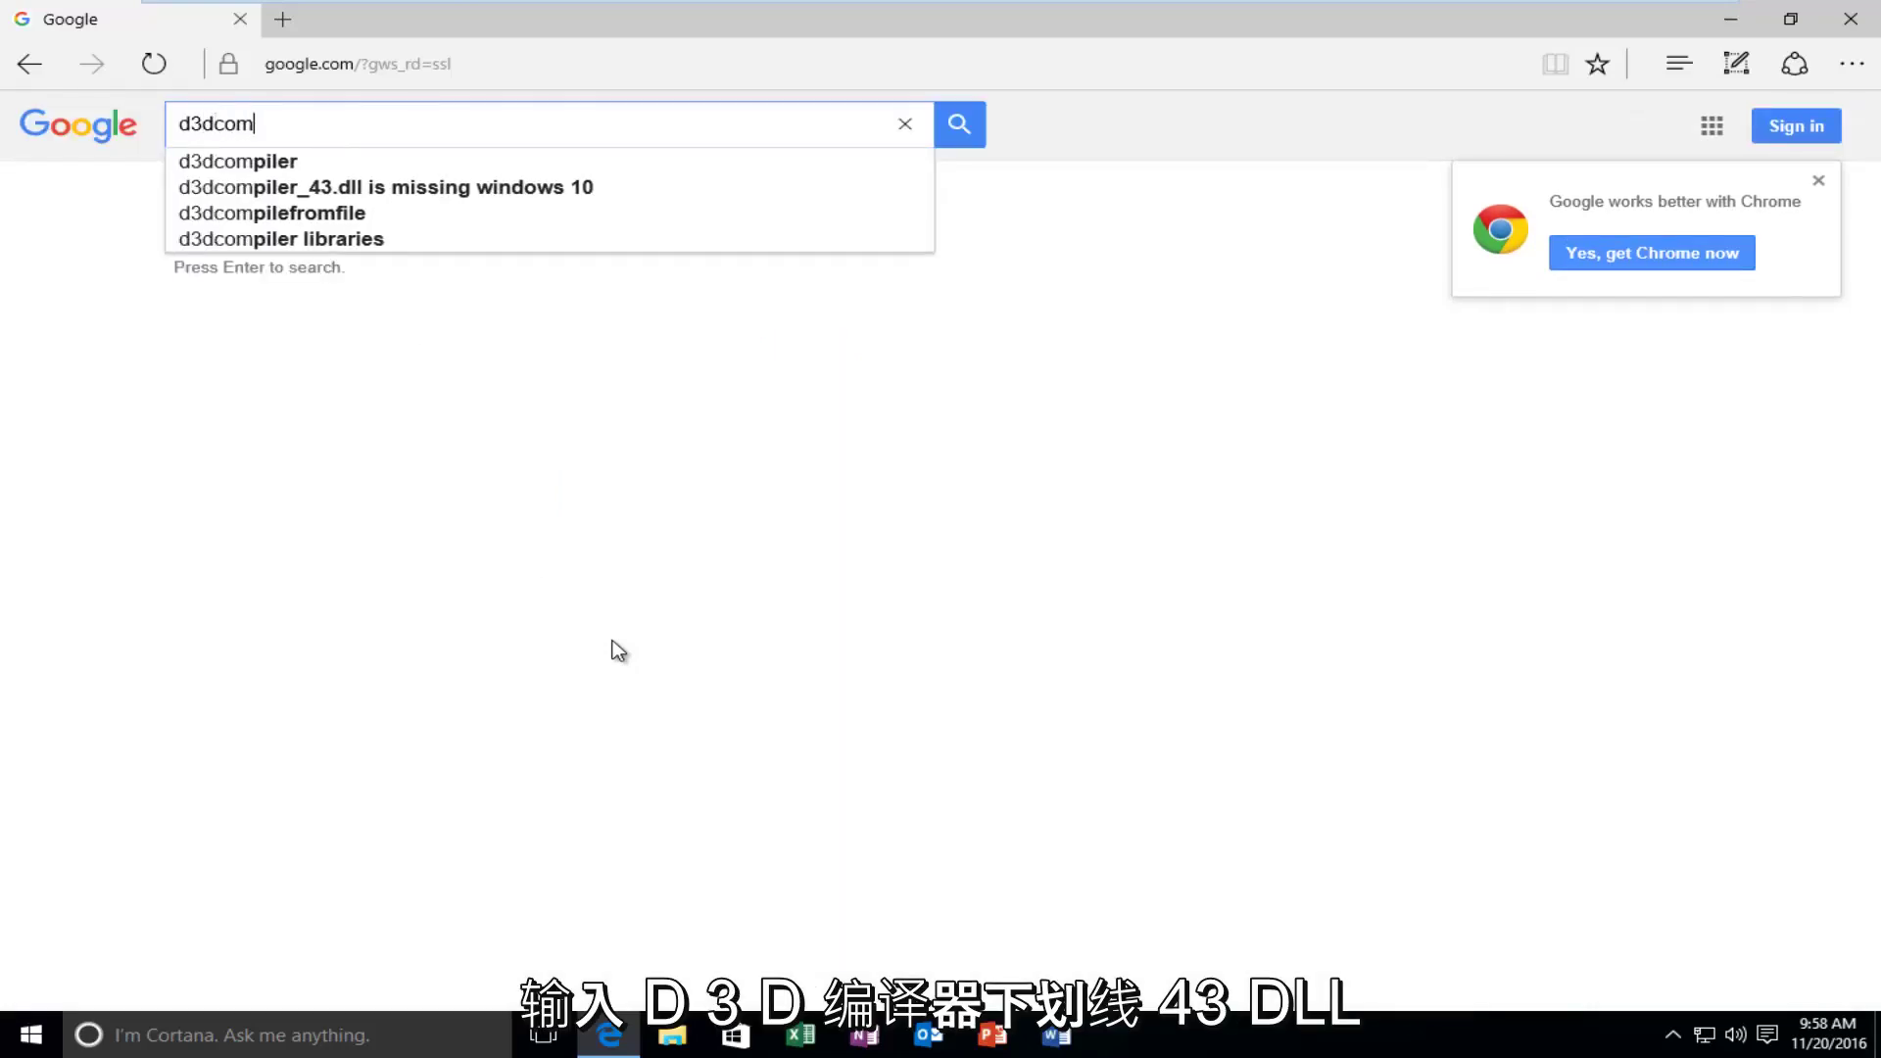
{"action": "type", "text": "piler"}
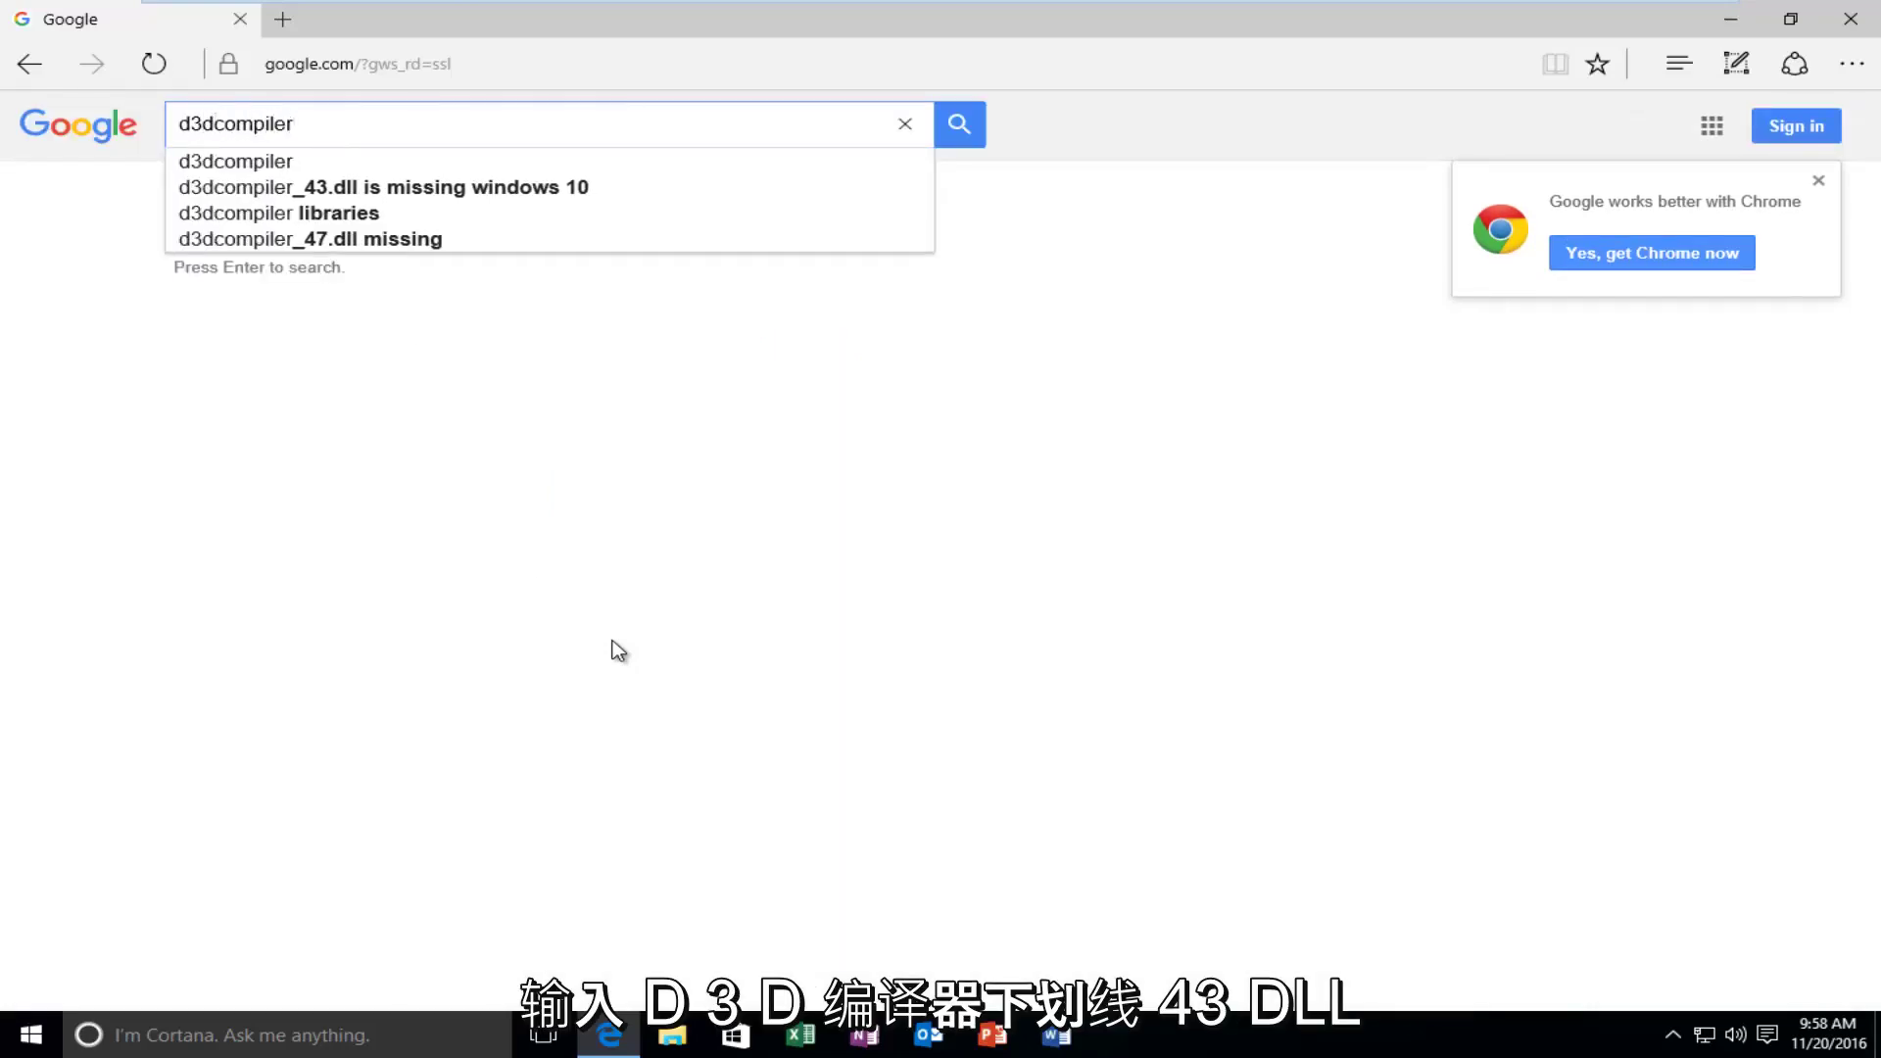
{"action": "type", "text": "_43"}
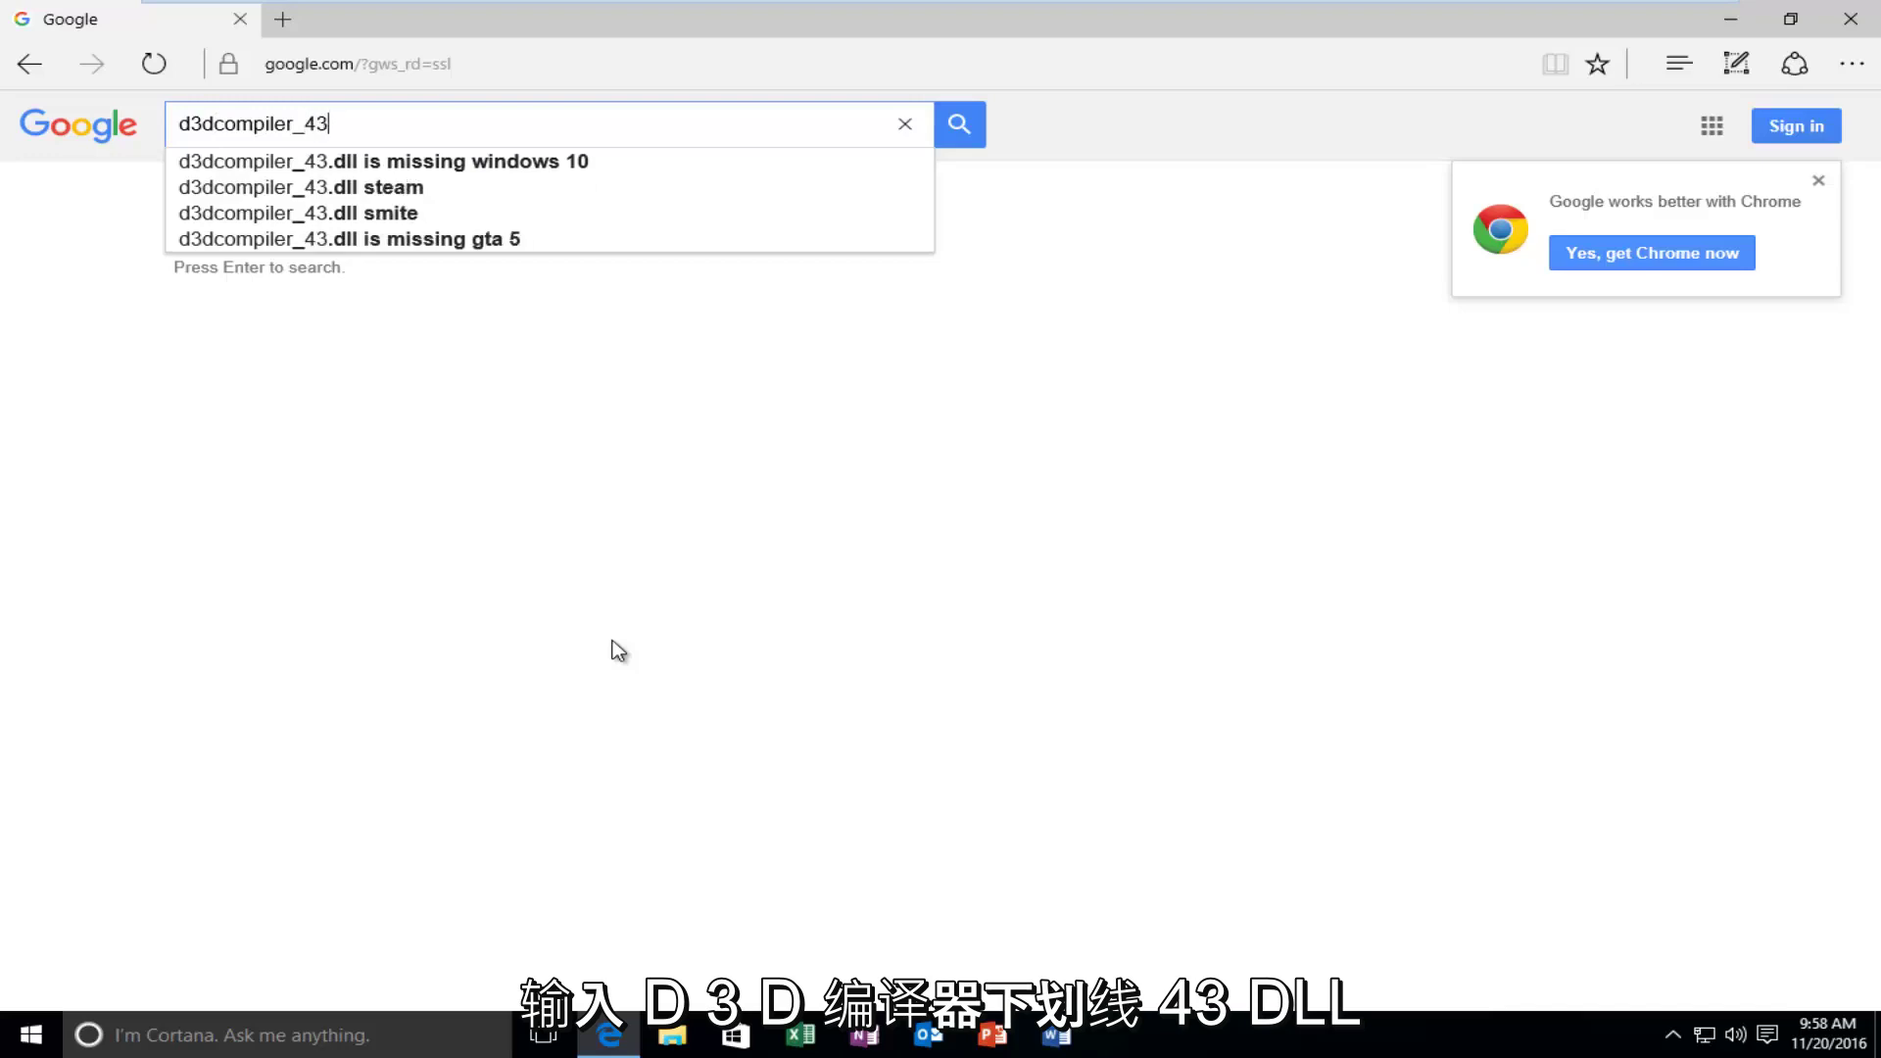
{"action": "type", "text": ".dll downloa"}
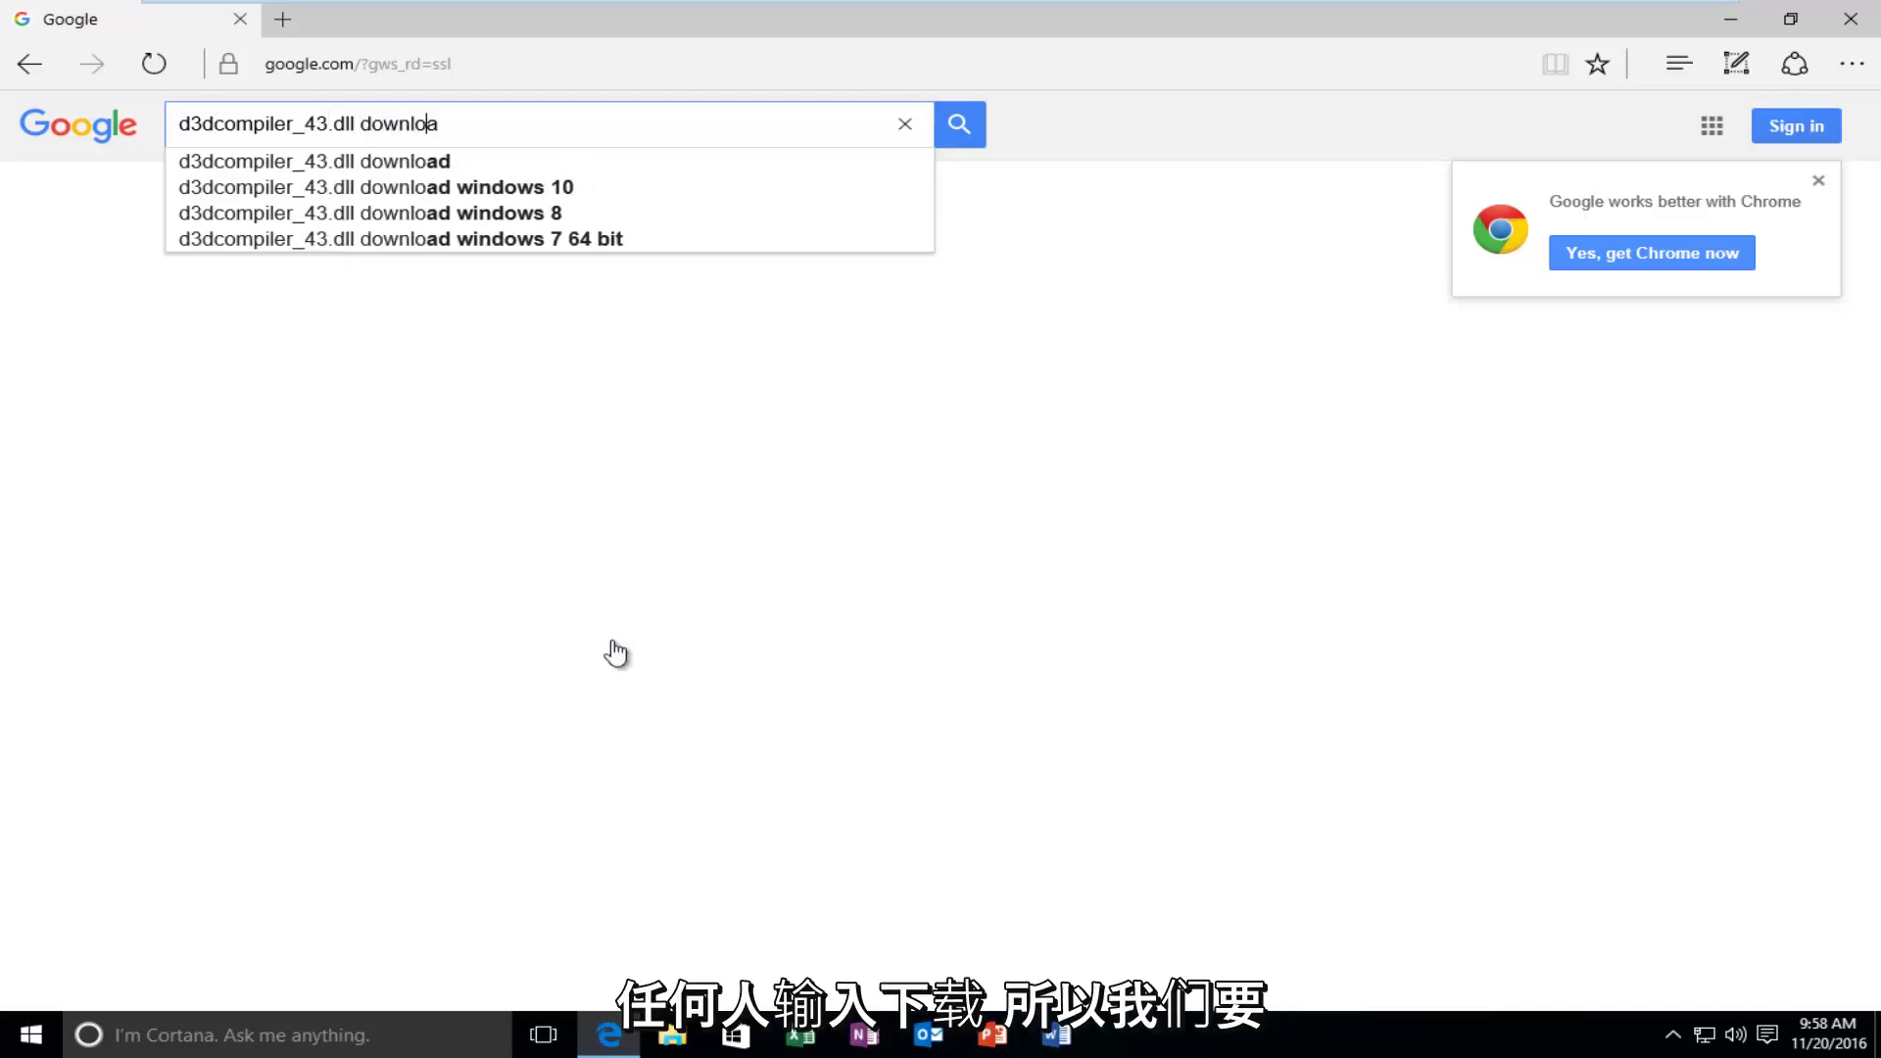
{"action": "type", "text": "d"}
{"action": "key", "text": "Return"}
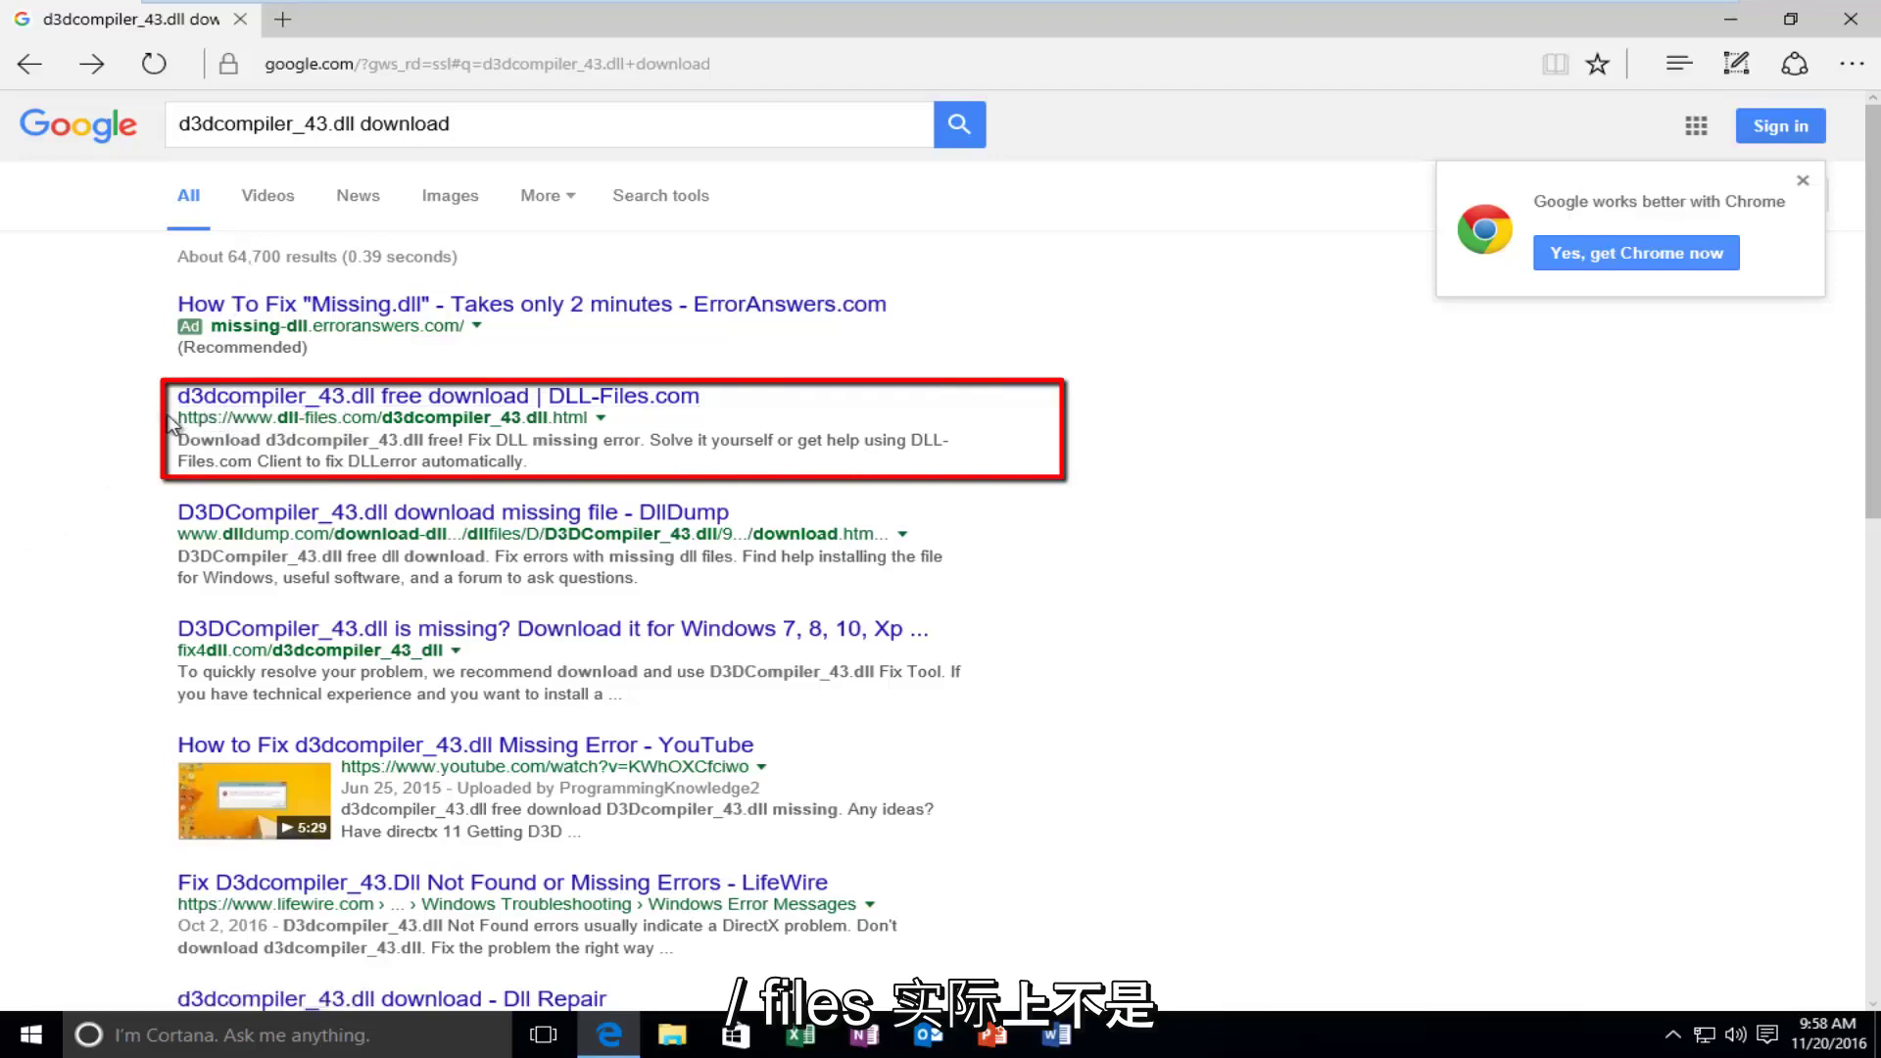
Open the DLL-Files.com result for d3dcompiler_43.dll and bring up its 32/64-bit download table.
{"action": "left_click", "coordinate": [258, 400]}
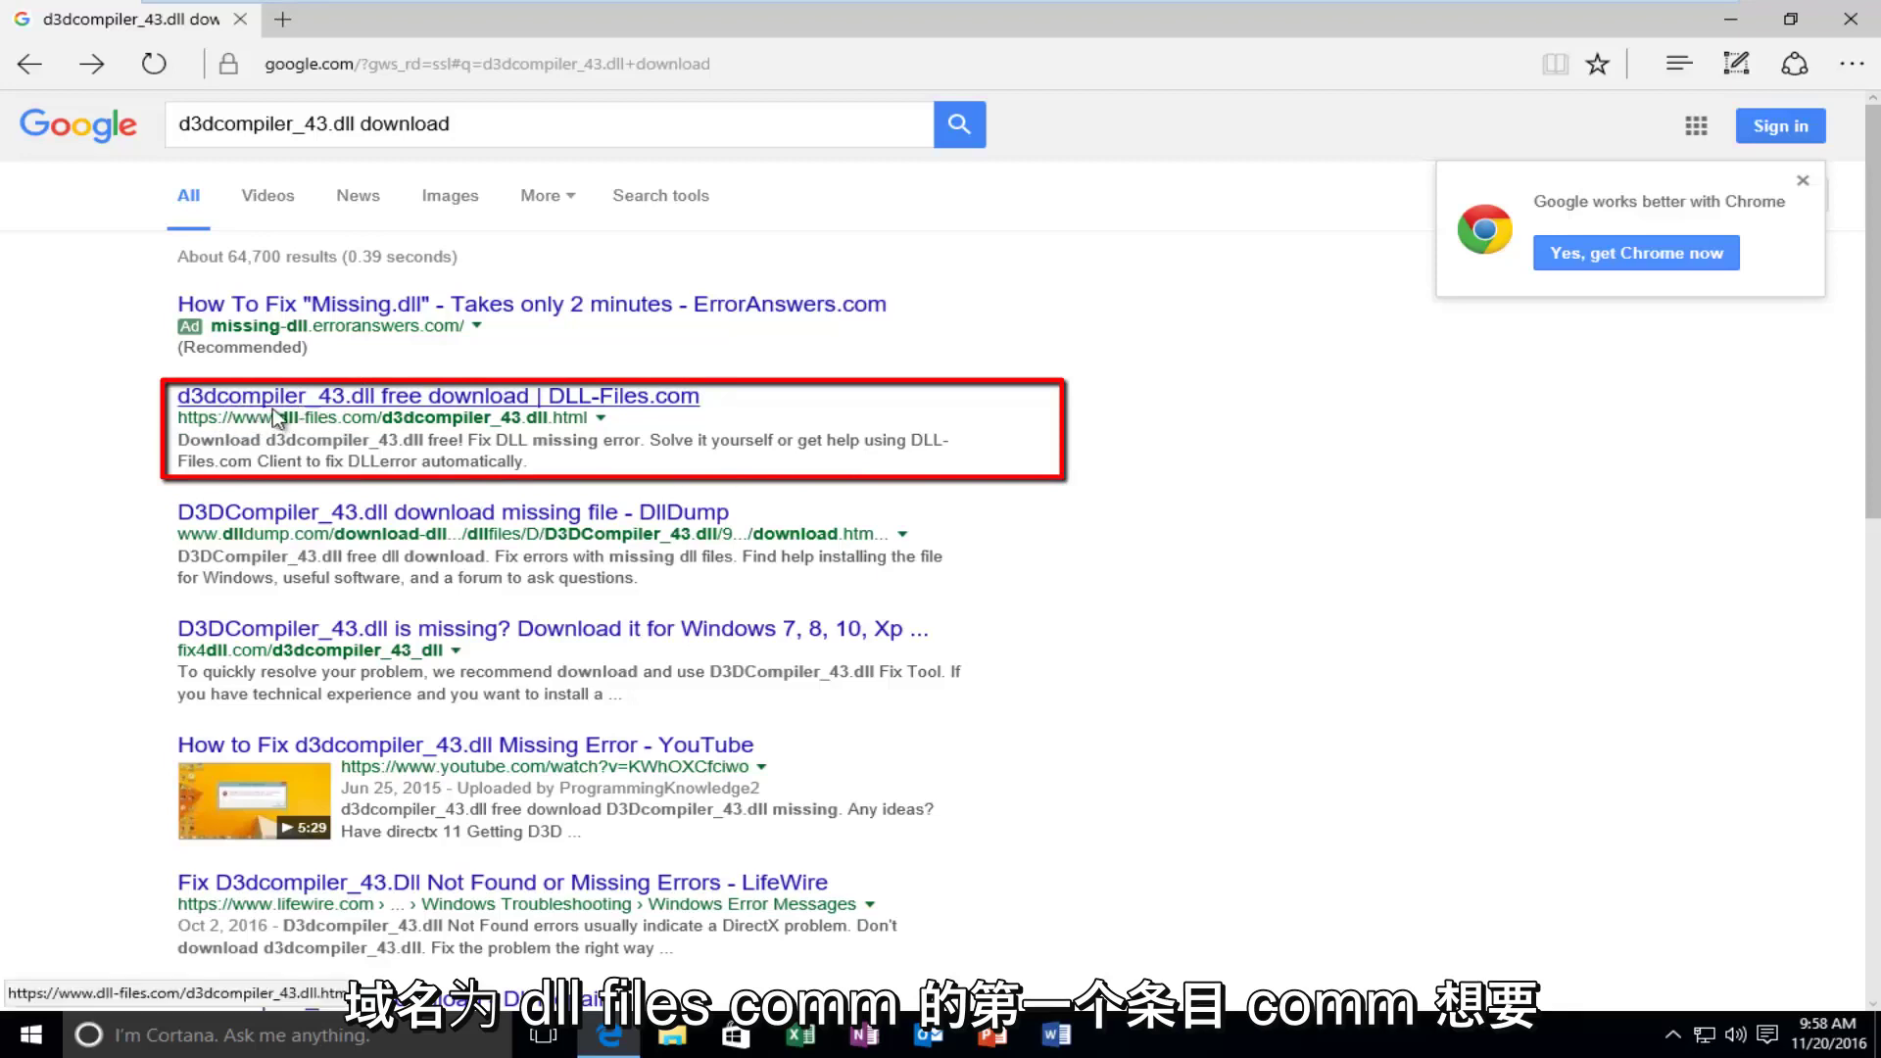
{"action": "left_click", "coordinate": [250, 397]}
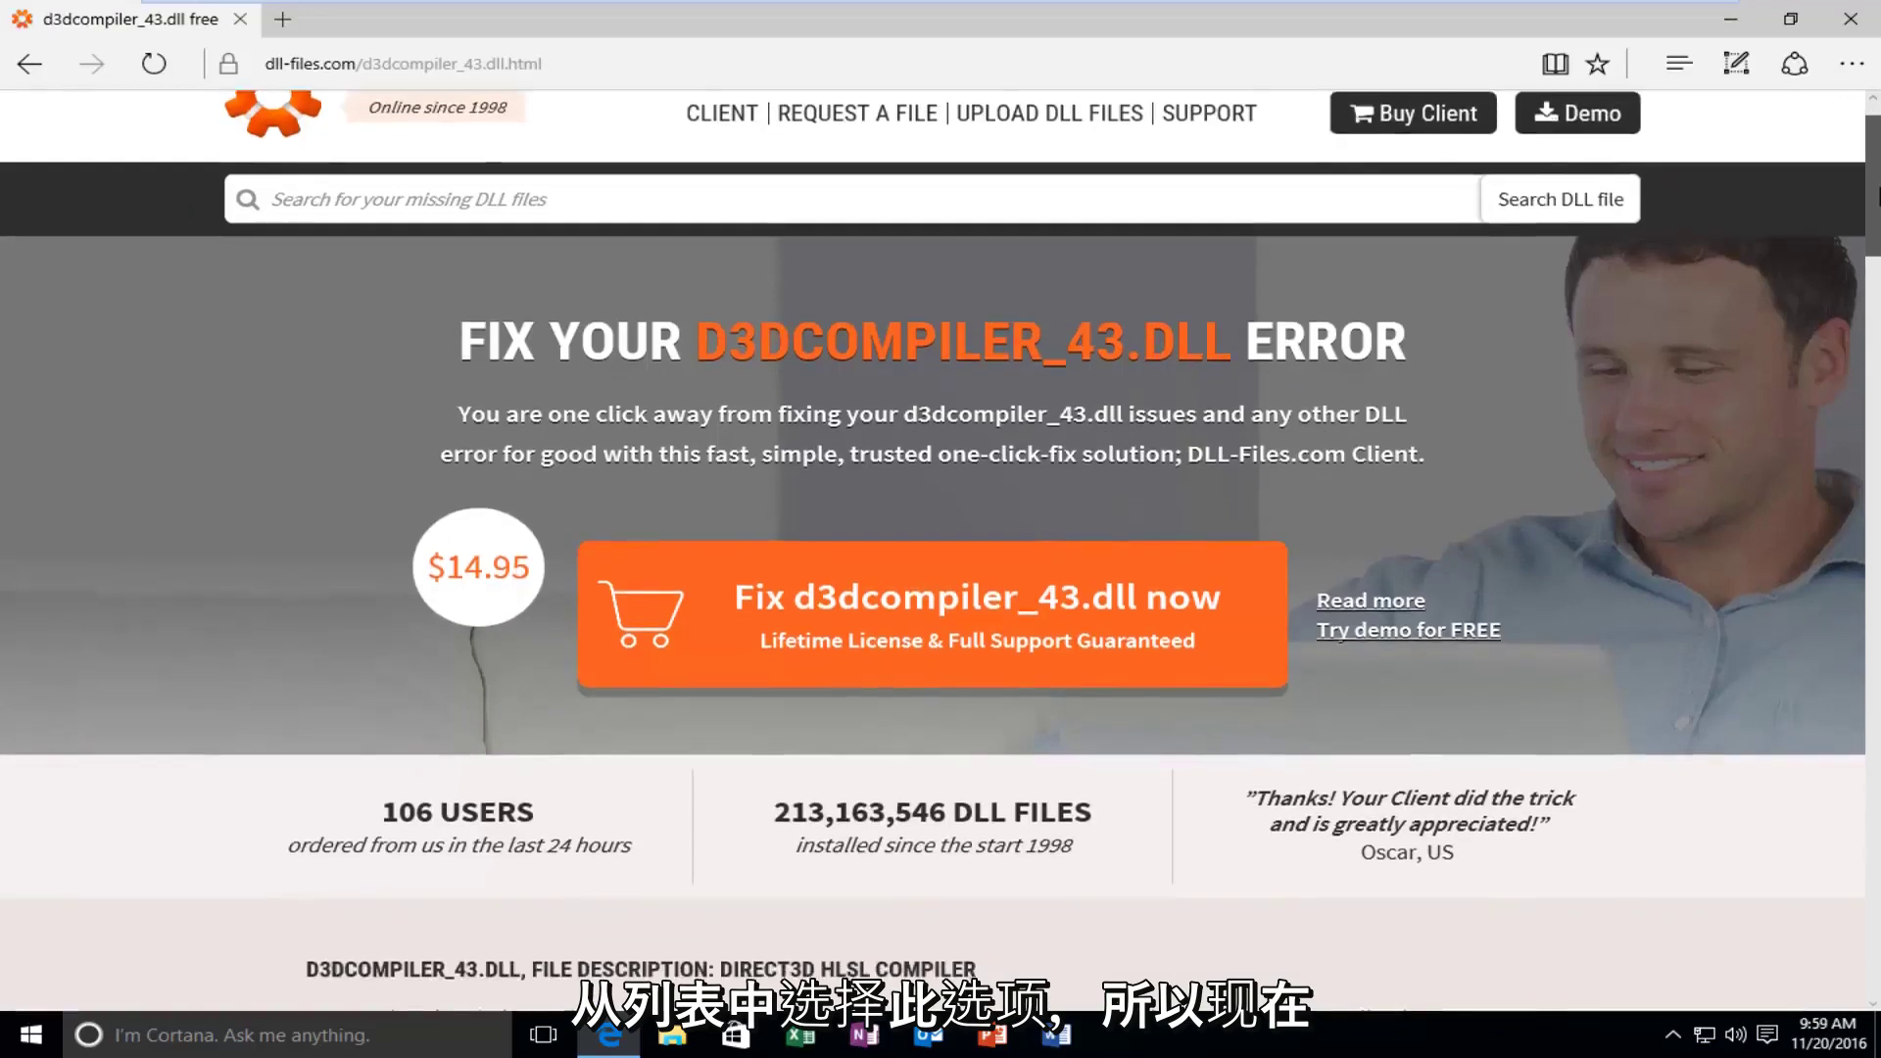
{"action": "scroll", "coordinate": [941, 589], "scroll_direction": "down", "scroll_amount": 3}
{"action": "scroll", "coordinate": [942, 587], "scroll_direction": "down", "scroll_amount": 5}
{"action": "scroll", "coordinate": [942, 588], "scroll_direction": "down", "scroll_amount": 3}
{"action": "left_click_drag", "start_coordinate": [1875, 358], "coordinate": [1876, 367]}
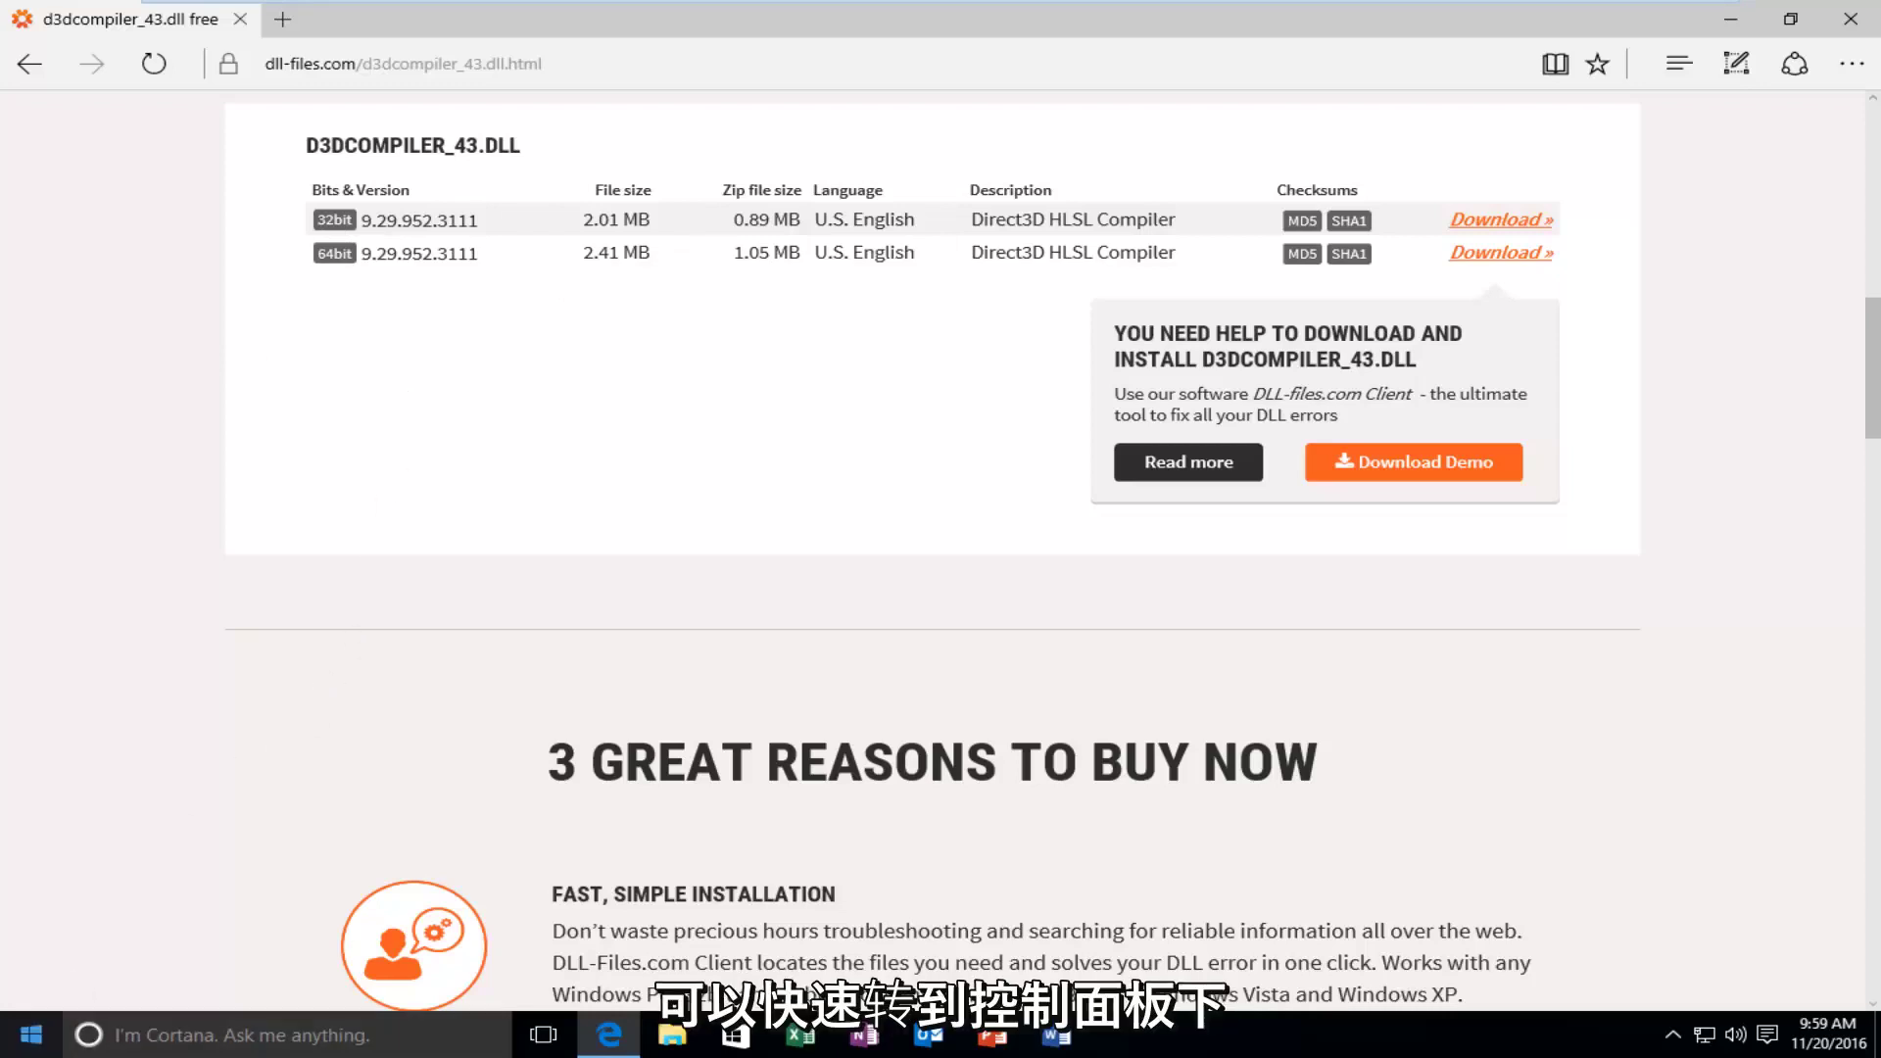
{"action": "left_click", "coordinate": [27, 1035]}
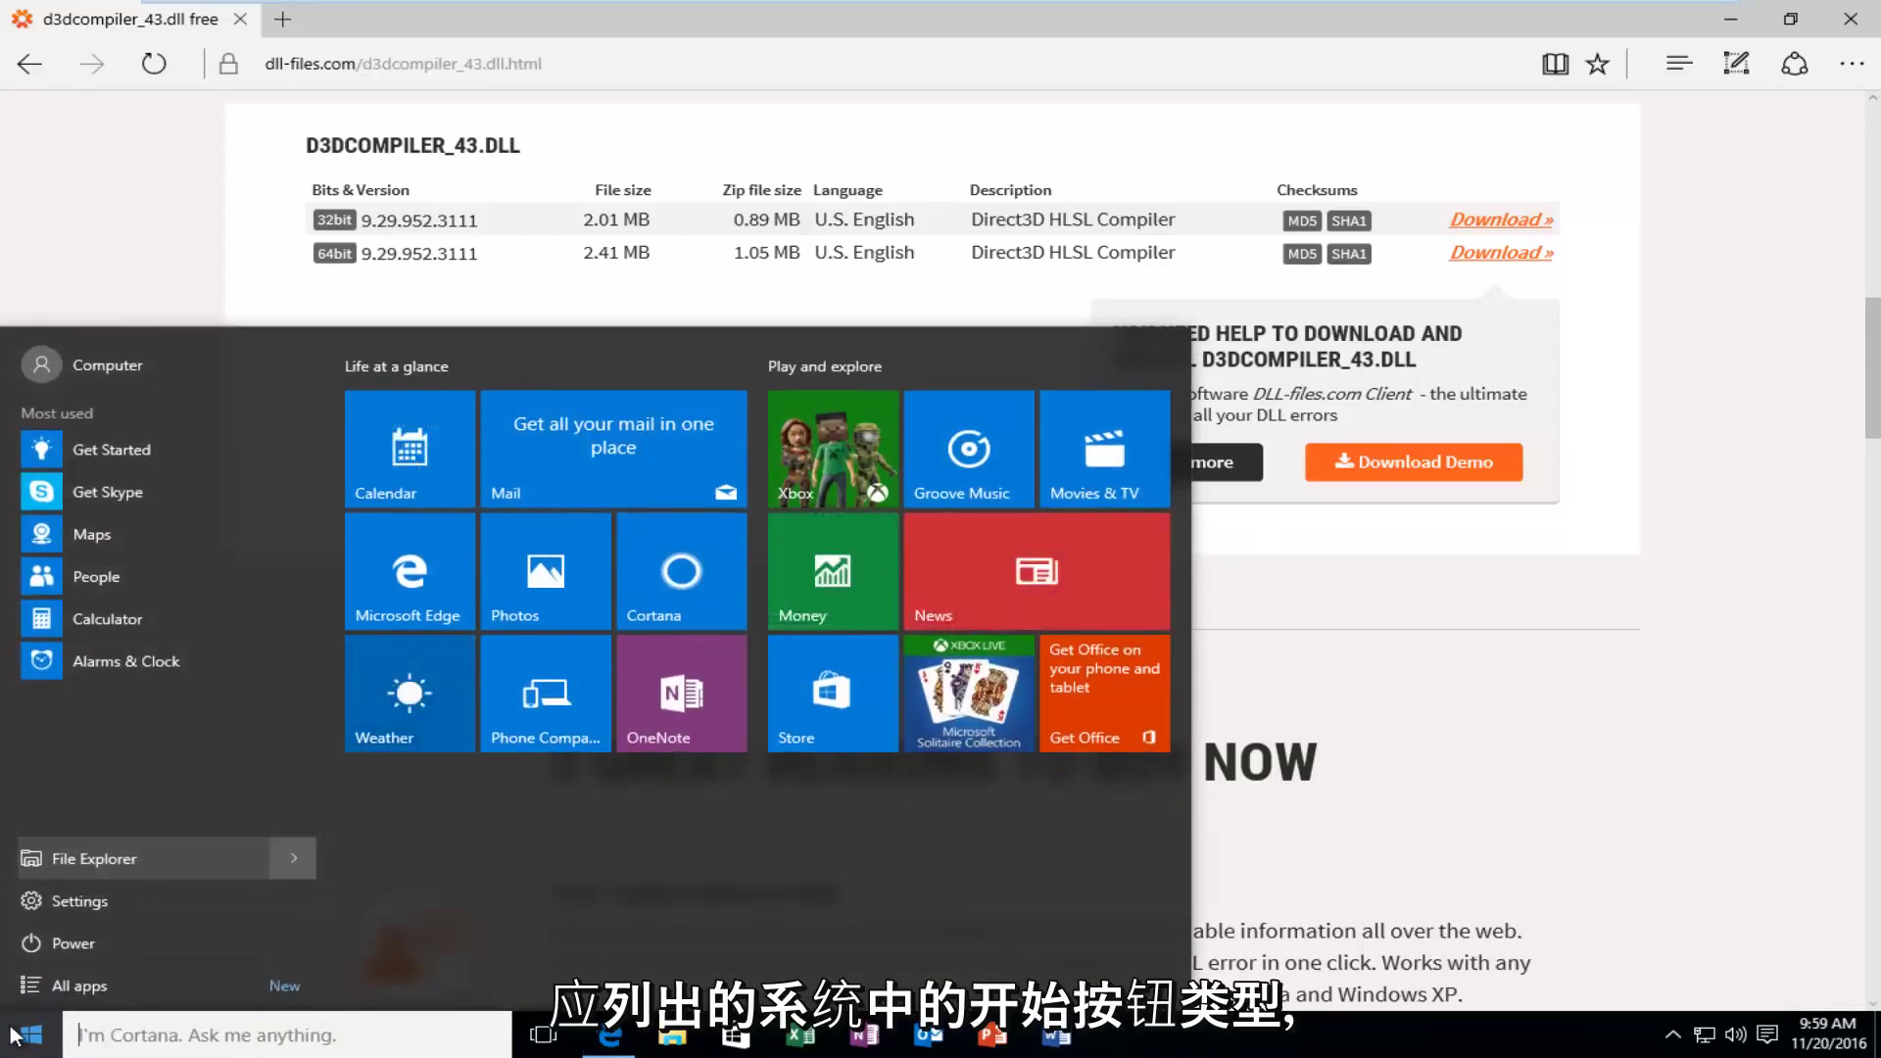
{"action": "type", "text": "system"}
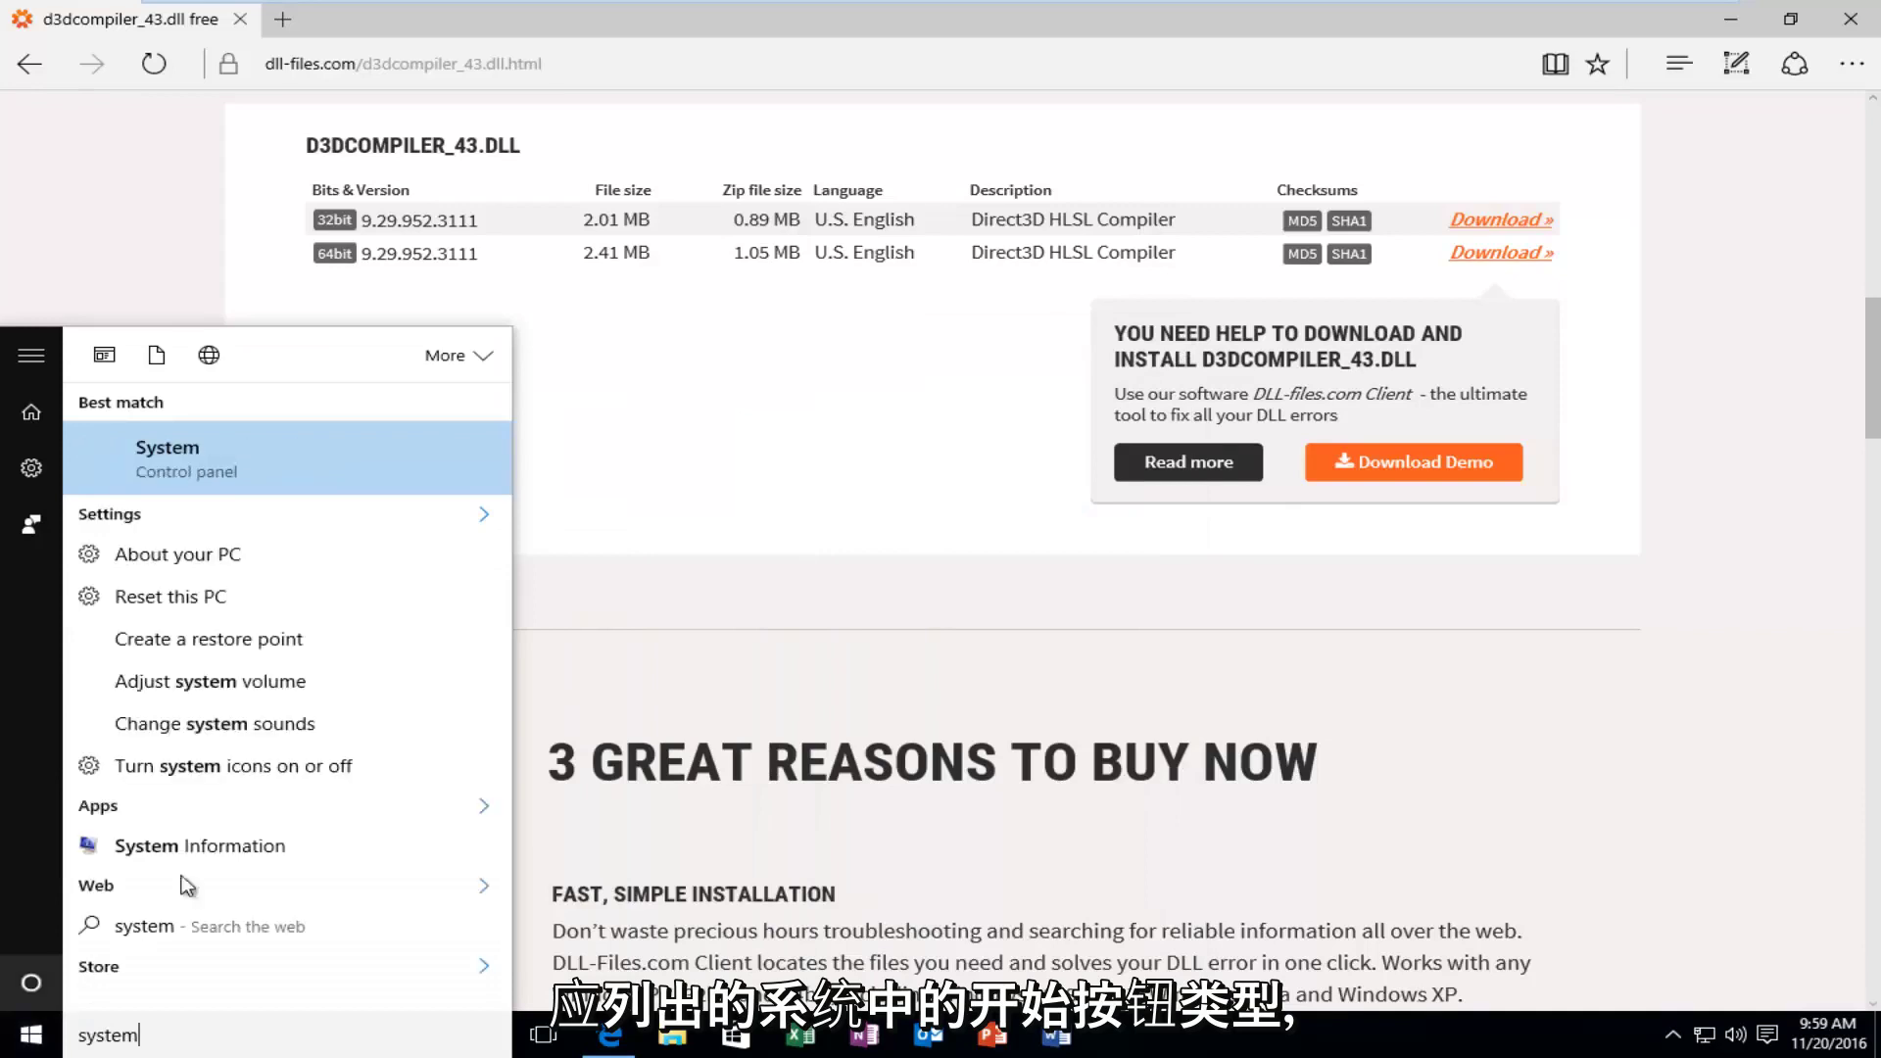
{"action": "left_click", "coordinate": [158, 472]}
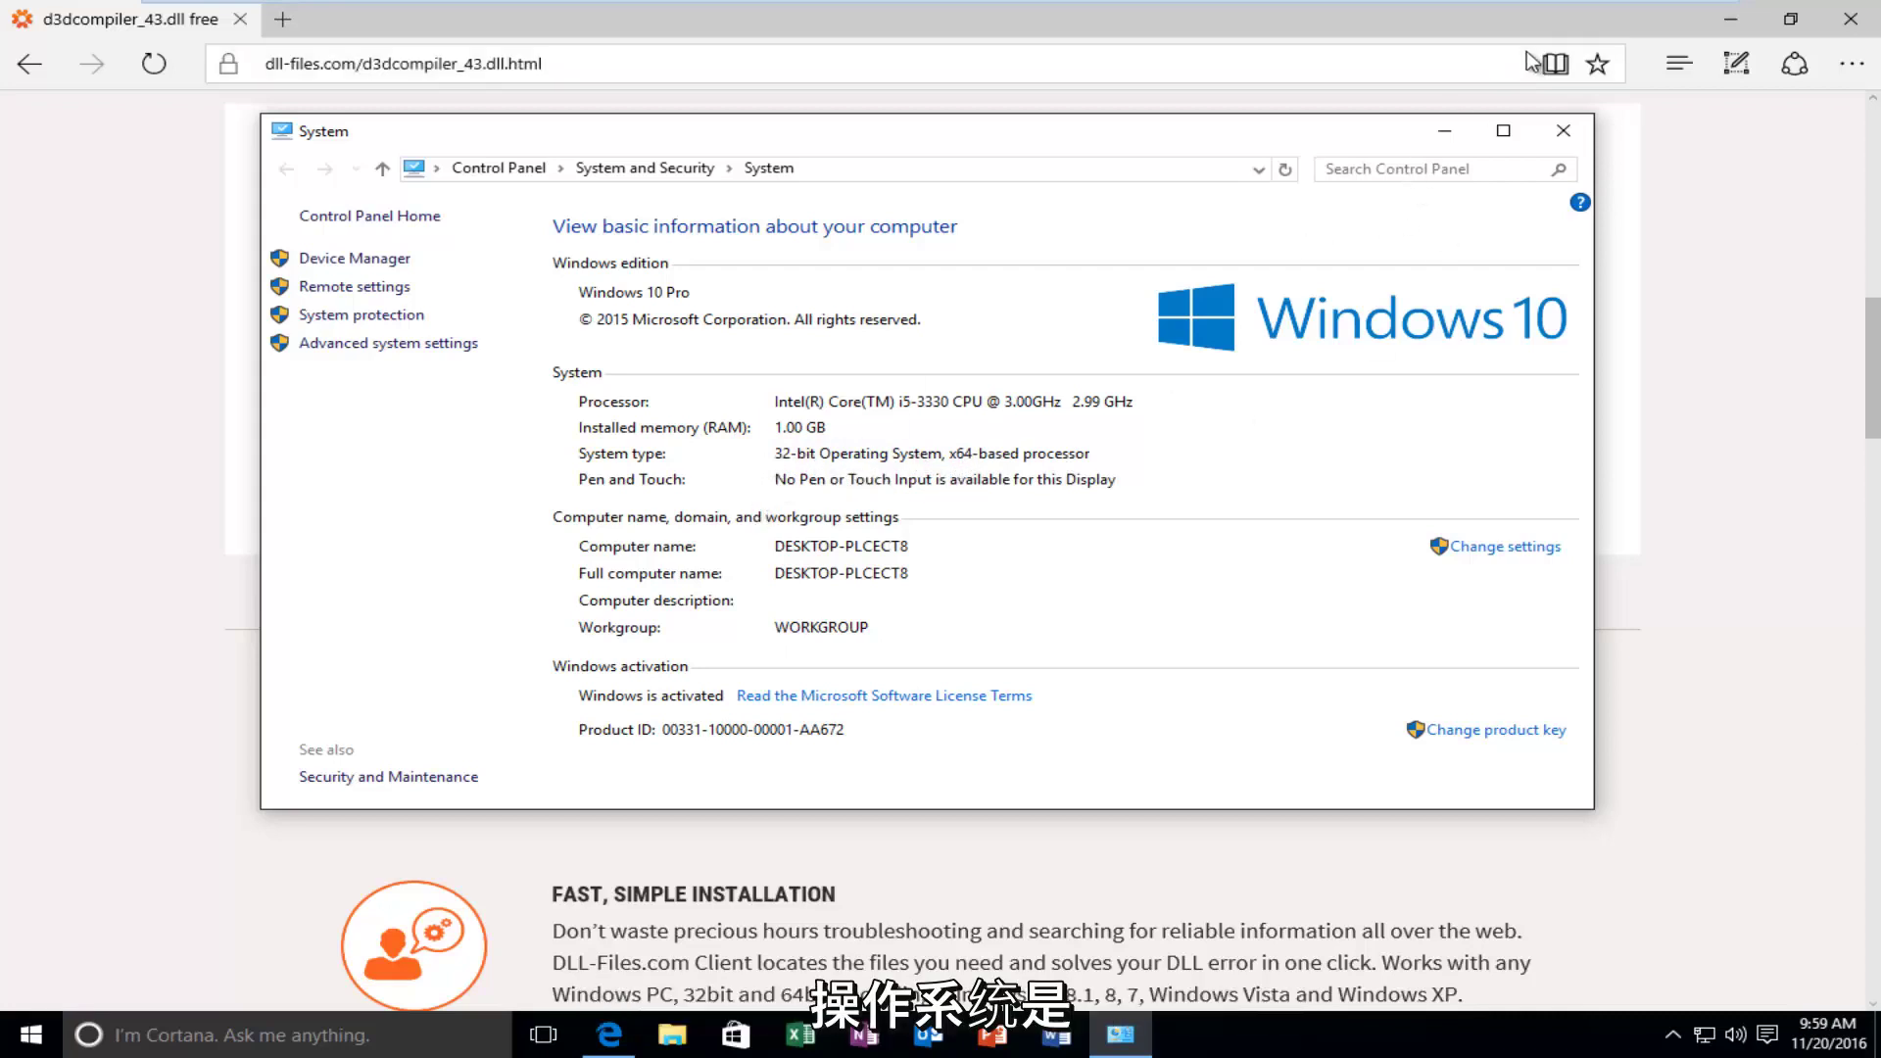
{"action": "left_click", "coordinate": [1562, 131]}
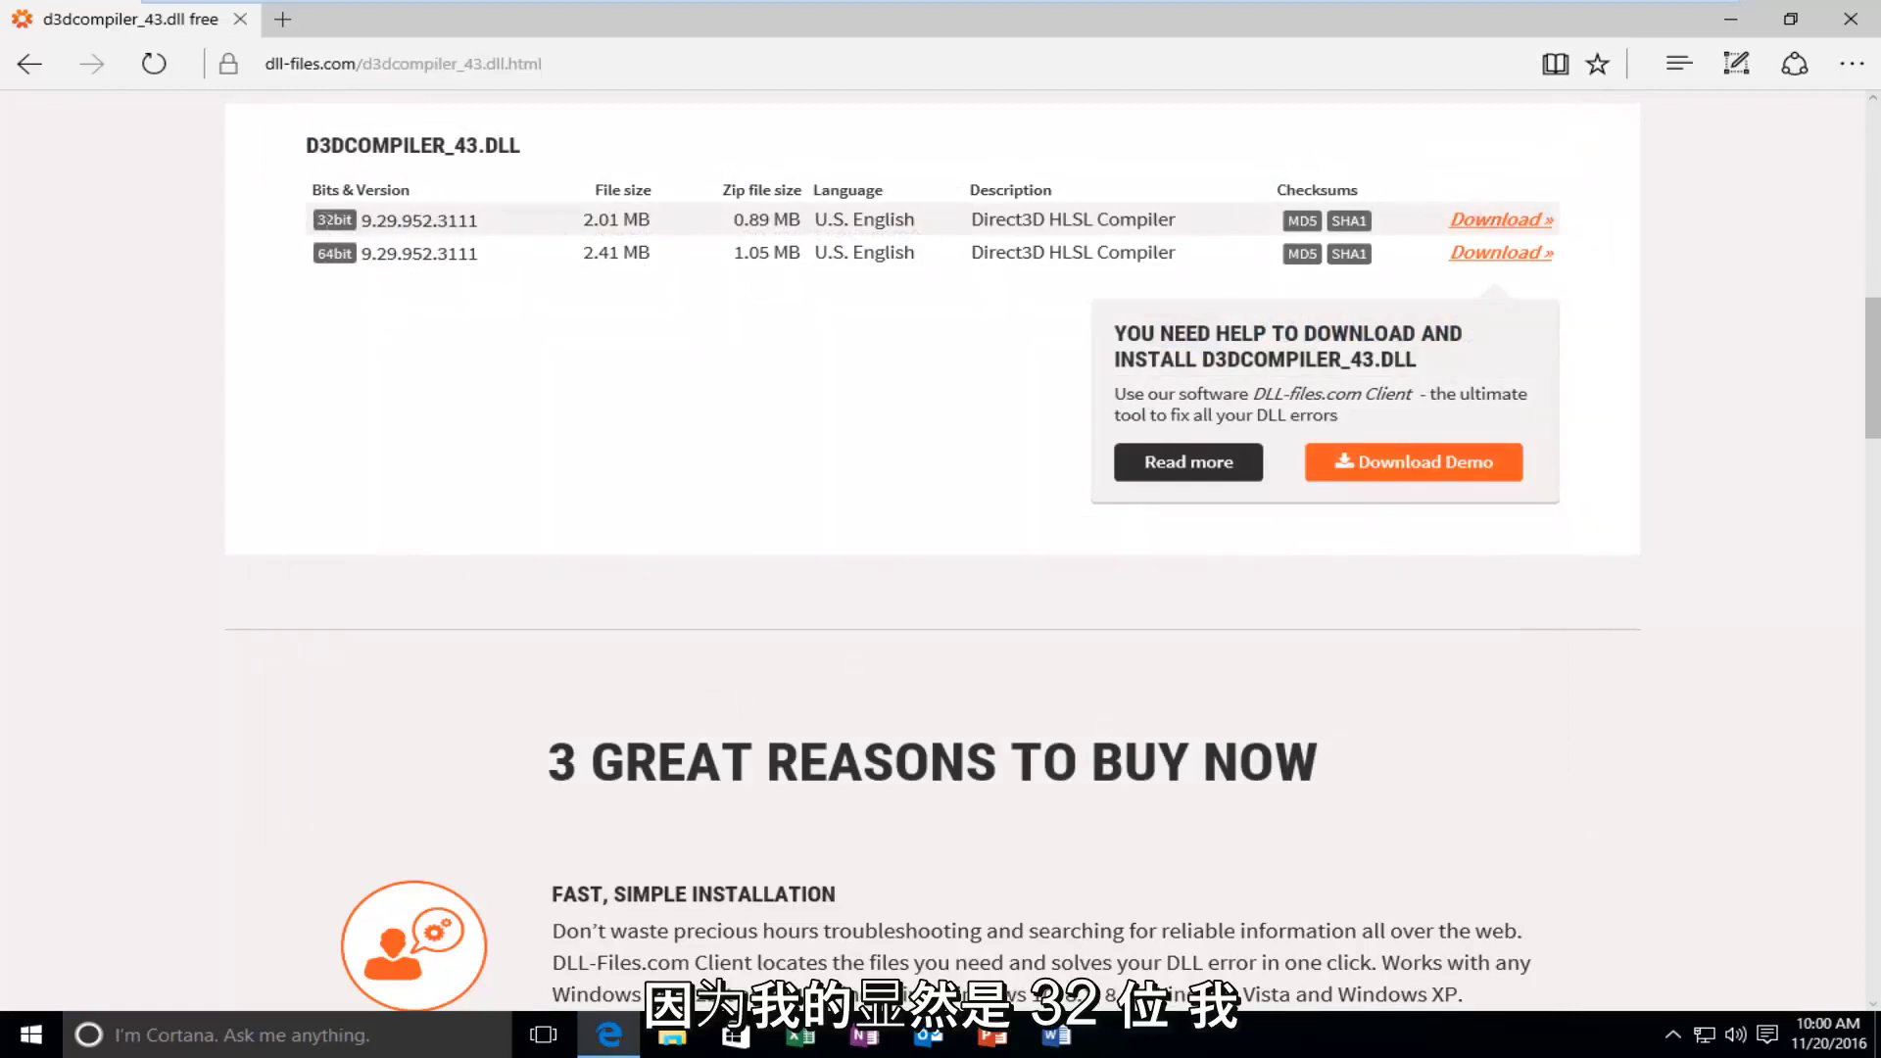
Download the 32-bit d3dcompiler_43.zip and show it in its Downloads folder.
{"action": "left_click", "coordinate": [1457, 221]}
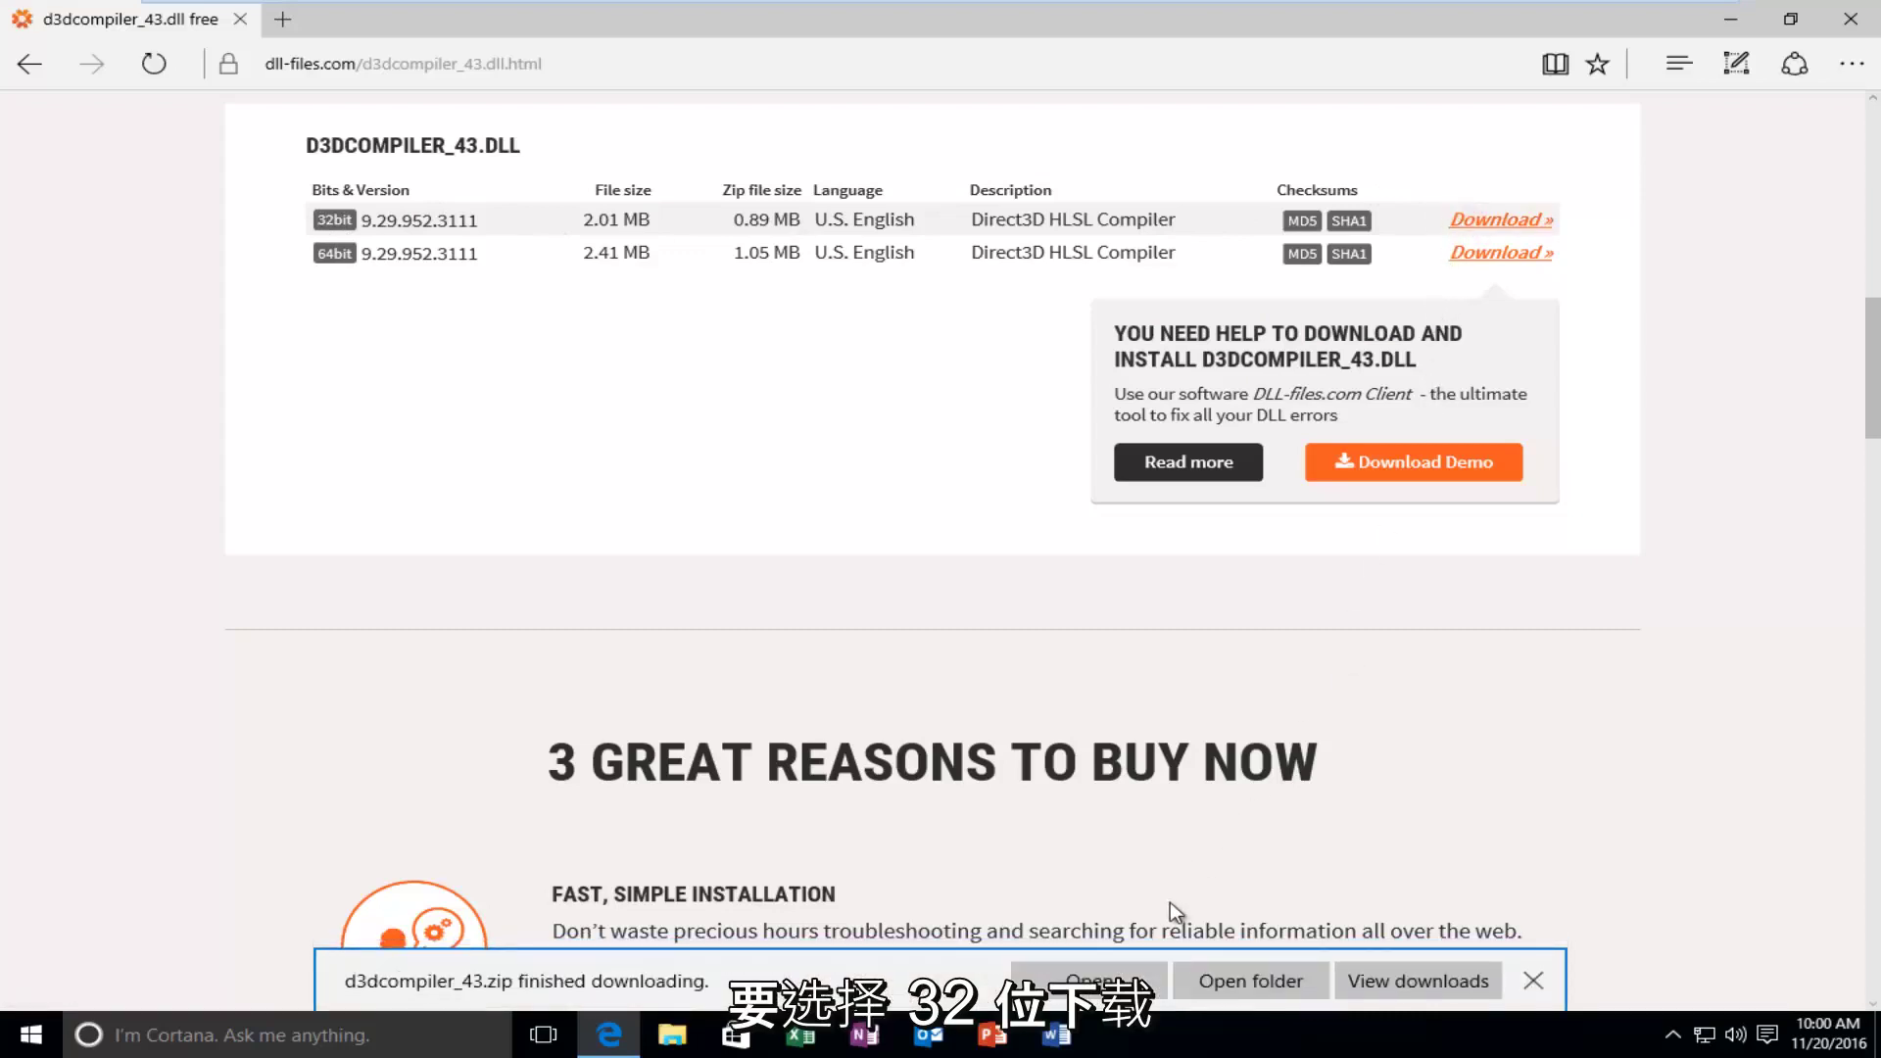
{"action": "left_click", "coordinate": [1267, 992]}
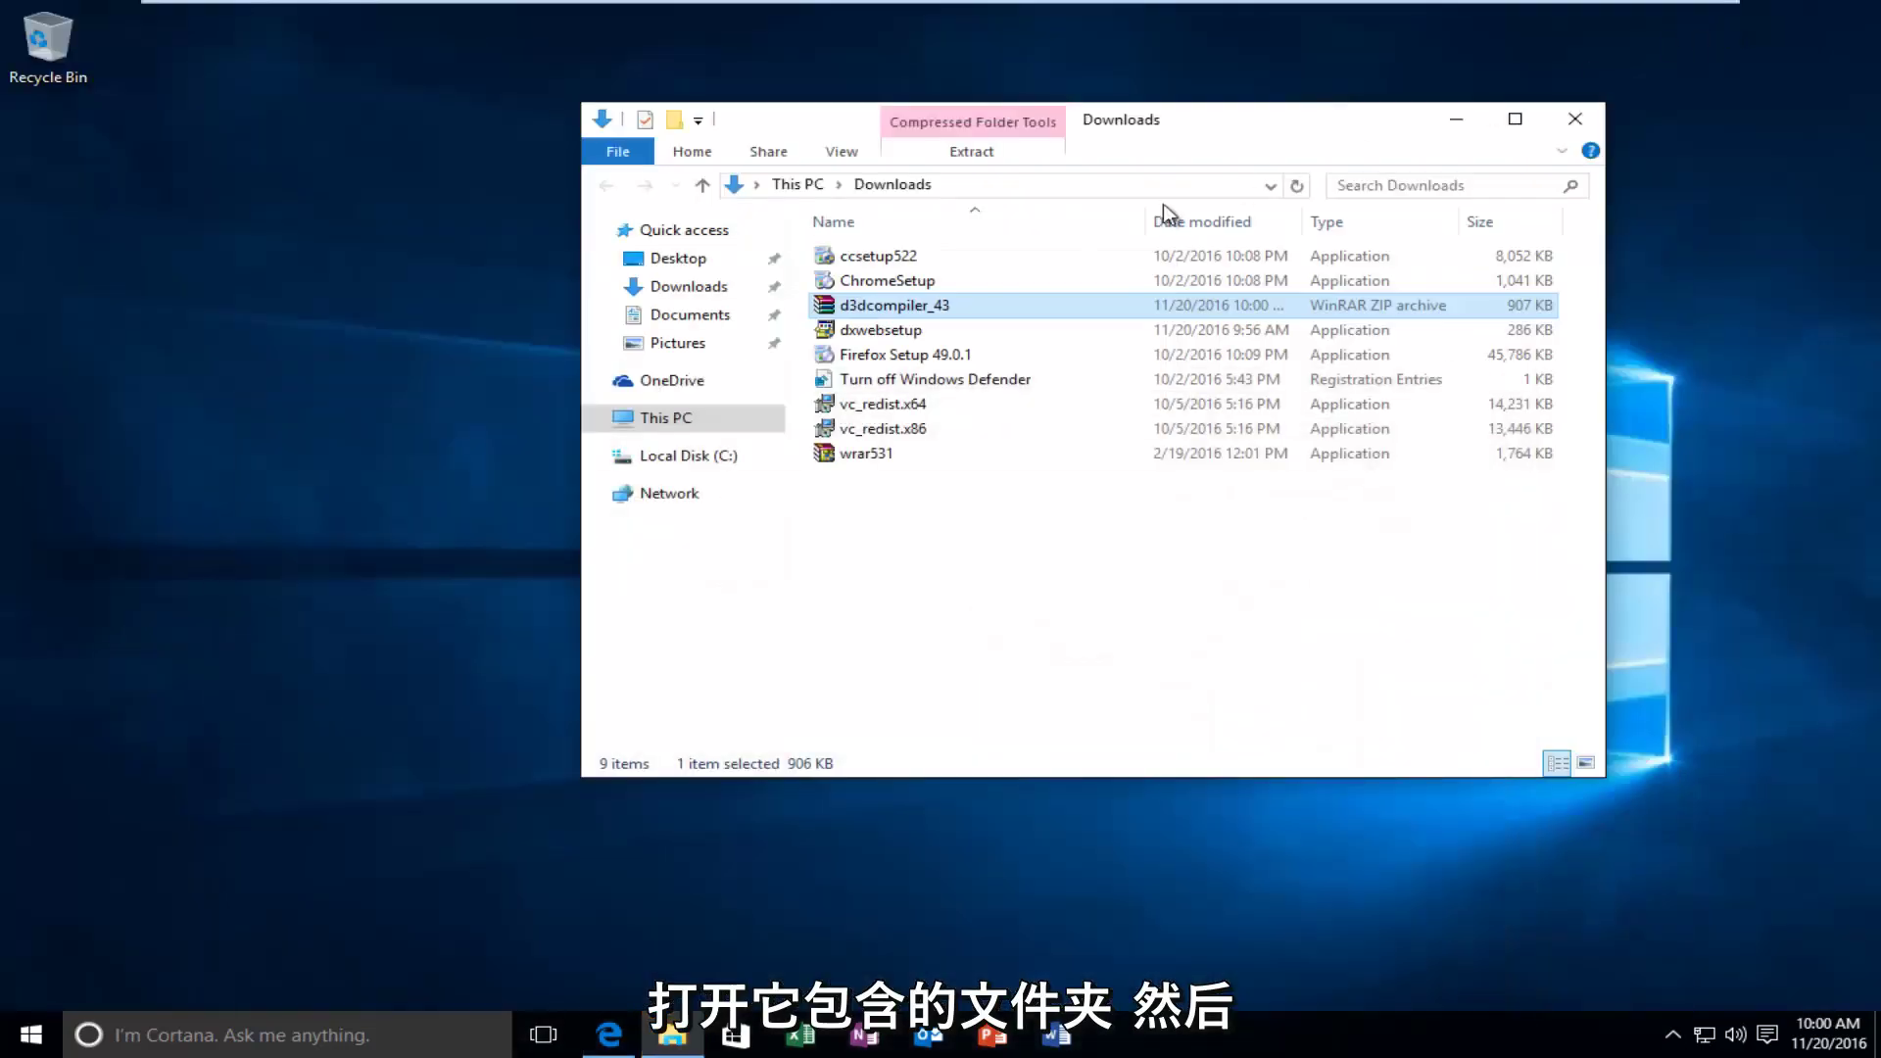
Move d3dcompiler_43.zip from Downloads to the desktop, close Explorer, and open it in WinRAR.
{"action": "left_click_drag", "start_coordinate": [894, 305], "coordinate": [283, 328]}
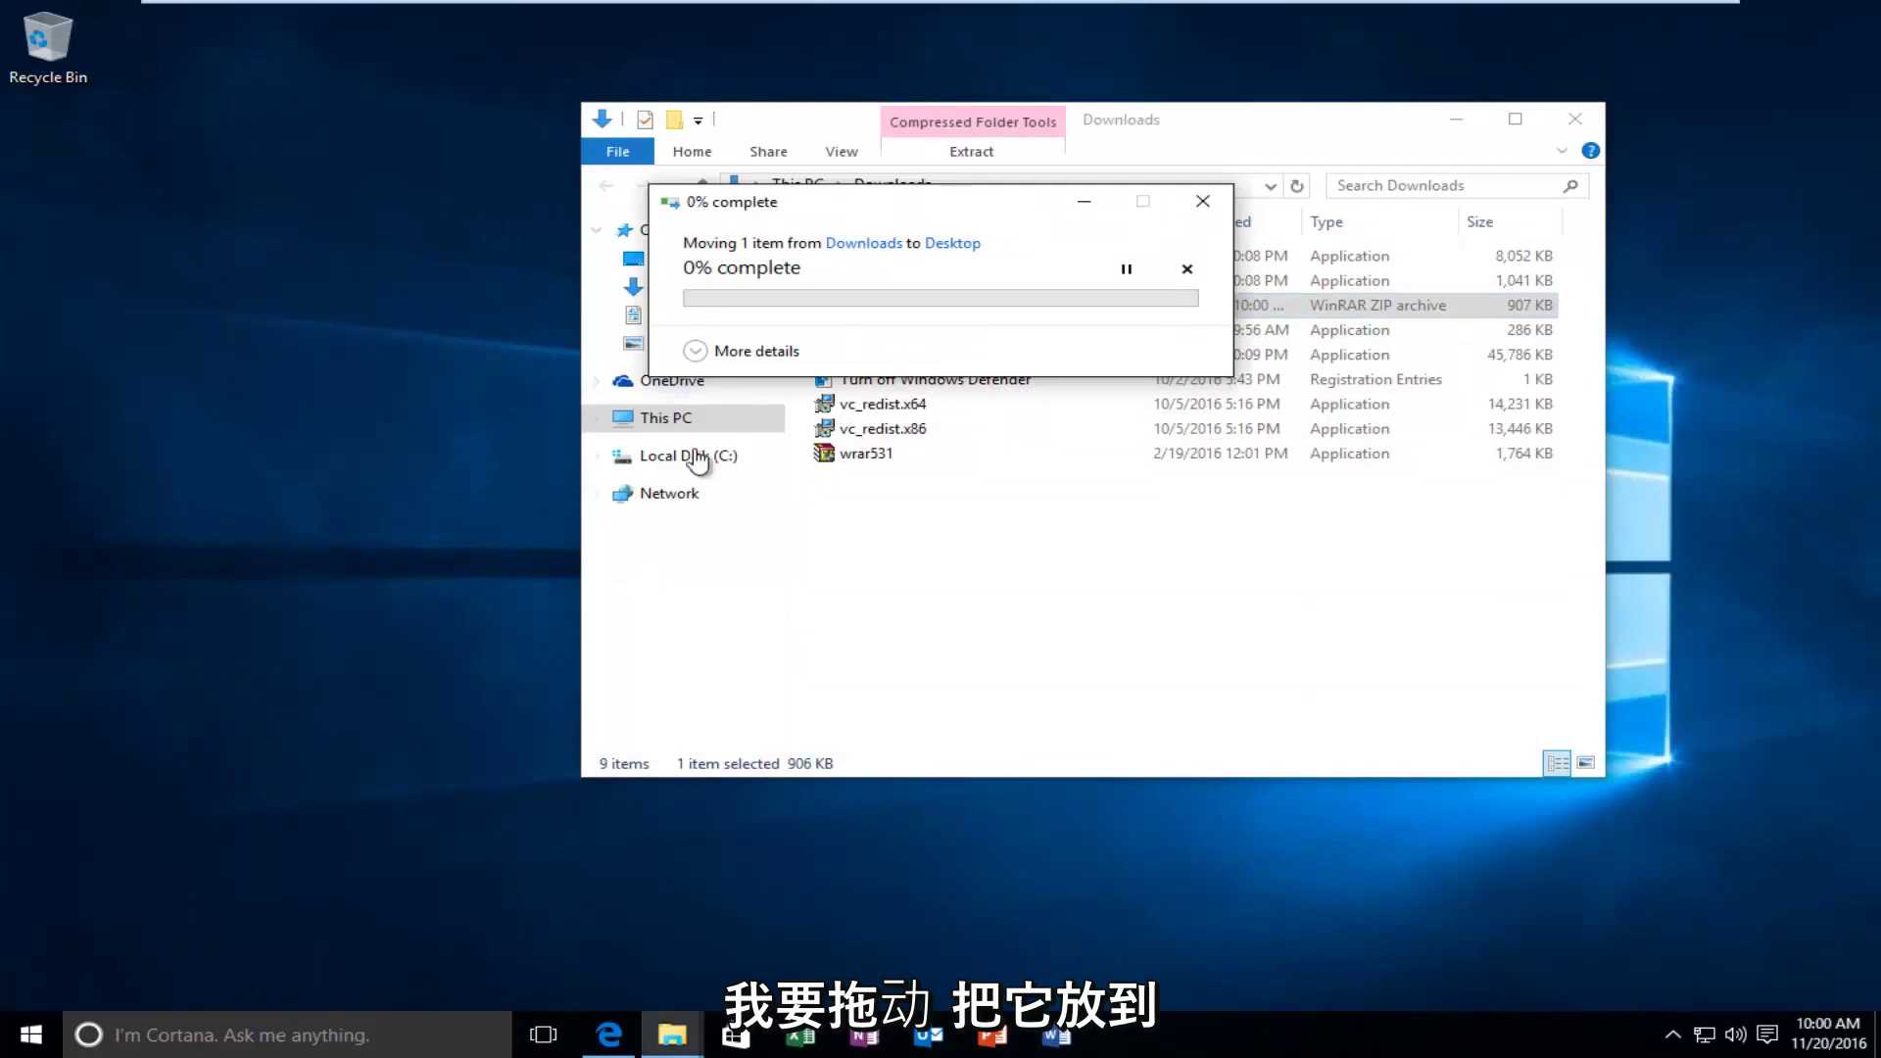
{"action": "right_click", "coordinate": [323, 336]}
{"action": "left_click", "coordinate": [625, 211]}
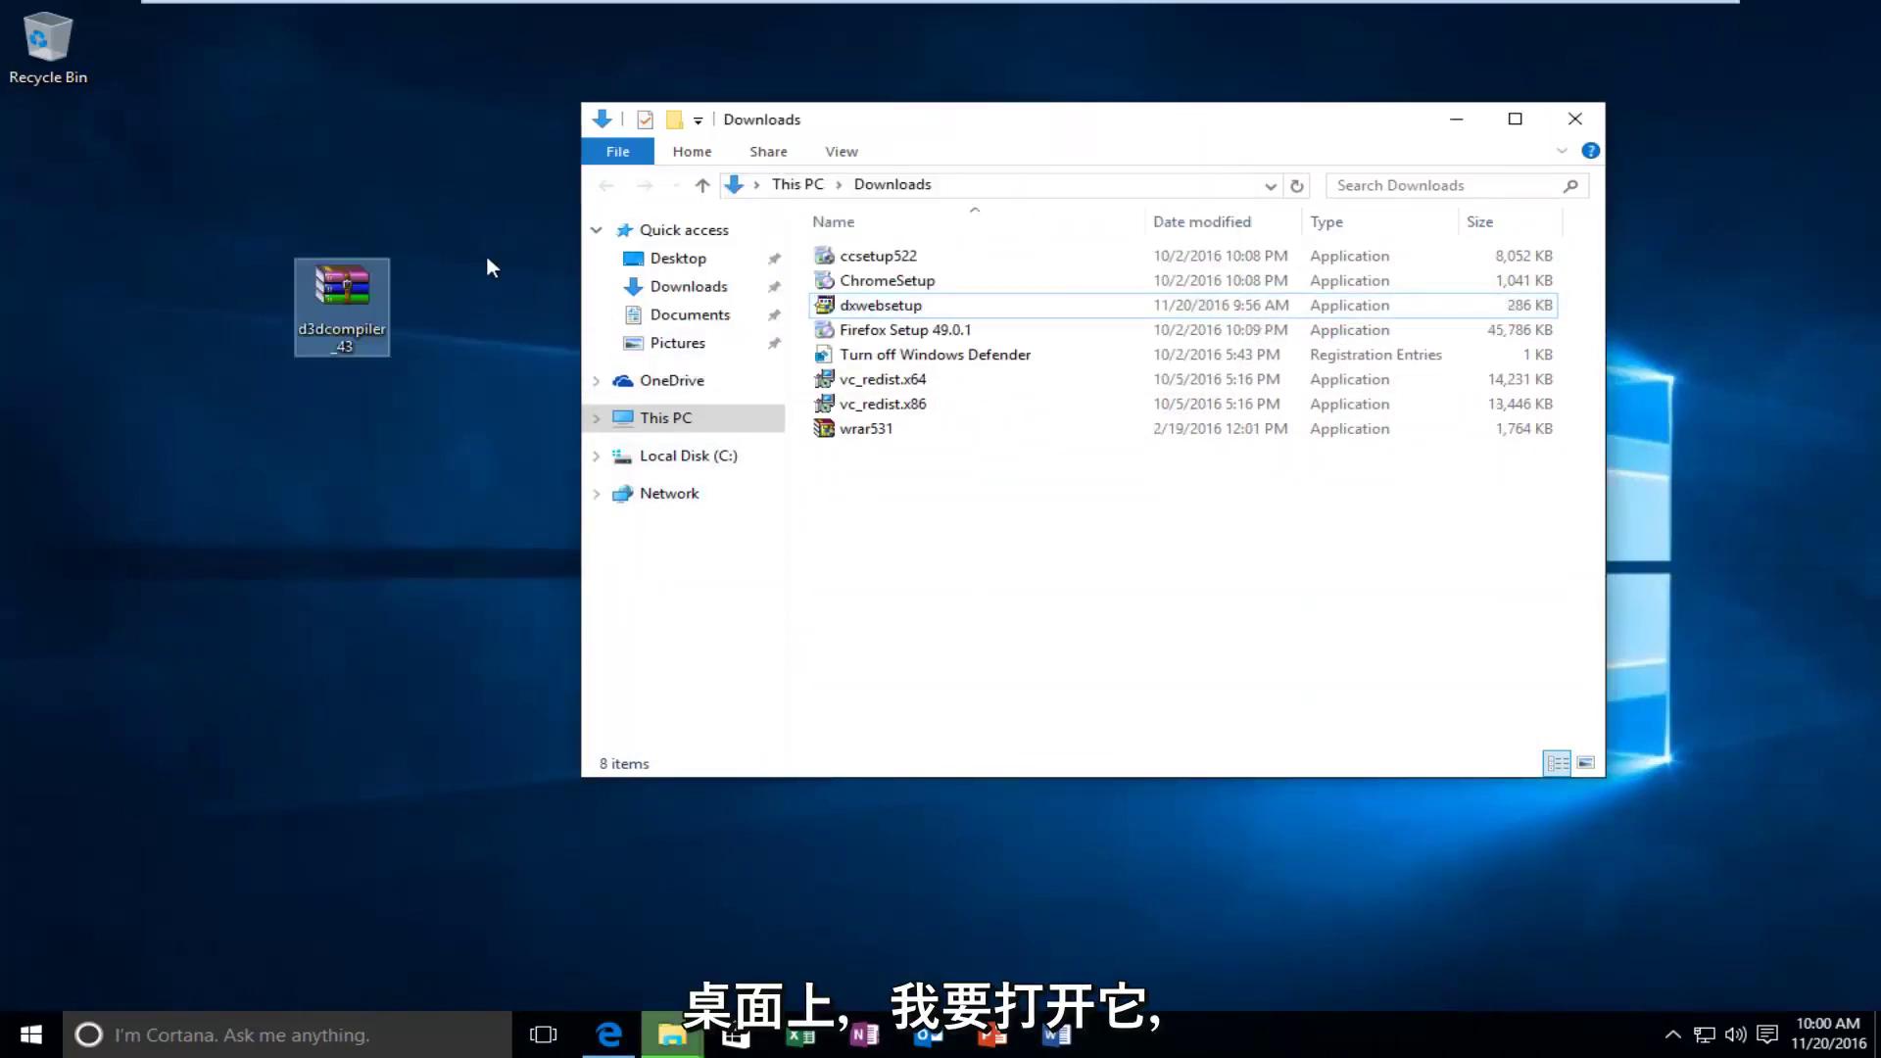
{"action": "left_click", "coordinate": [1577, 118]}
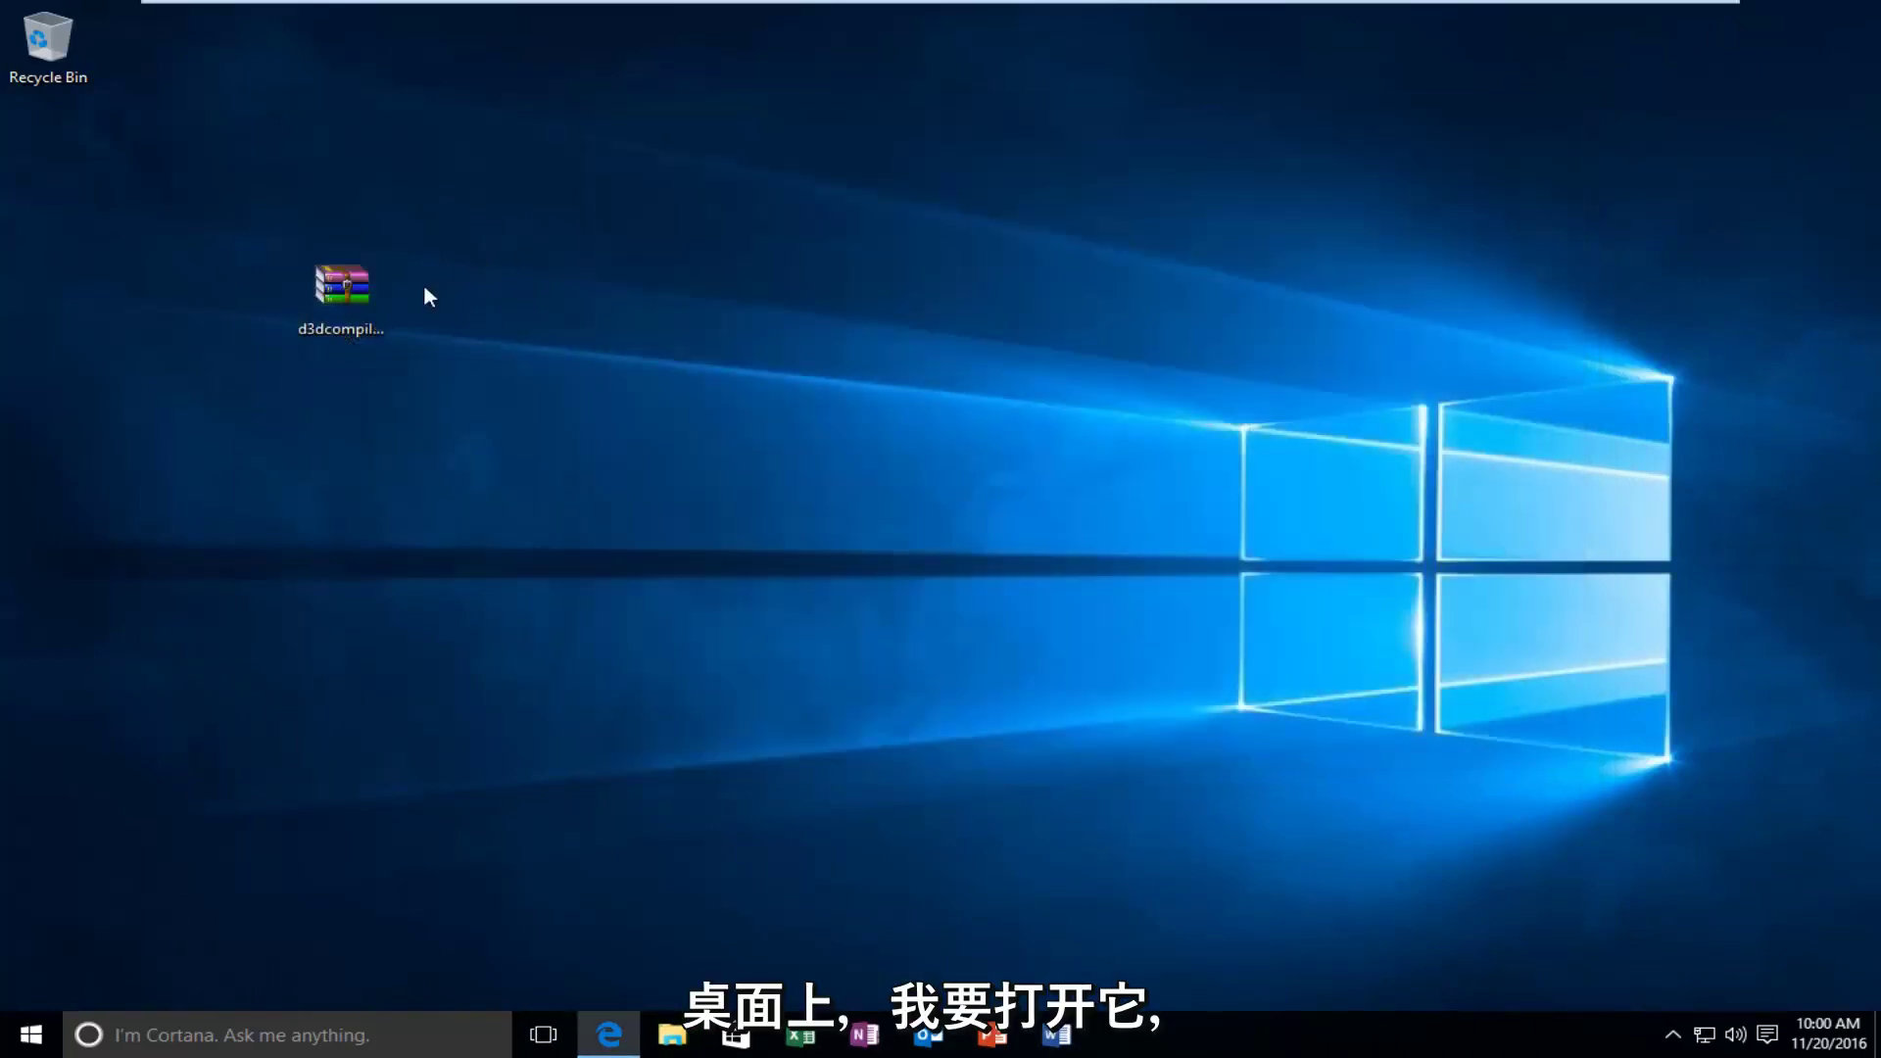
{"action": "double_click", "coordinate": [349, 290]}
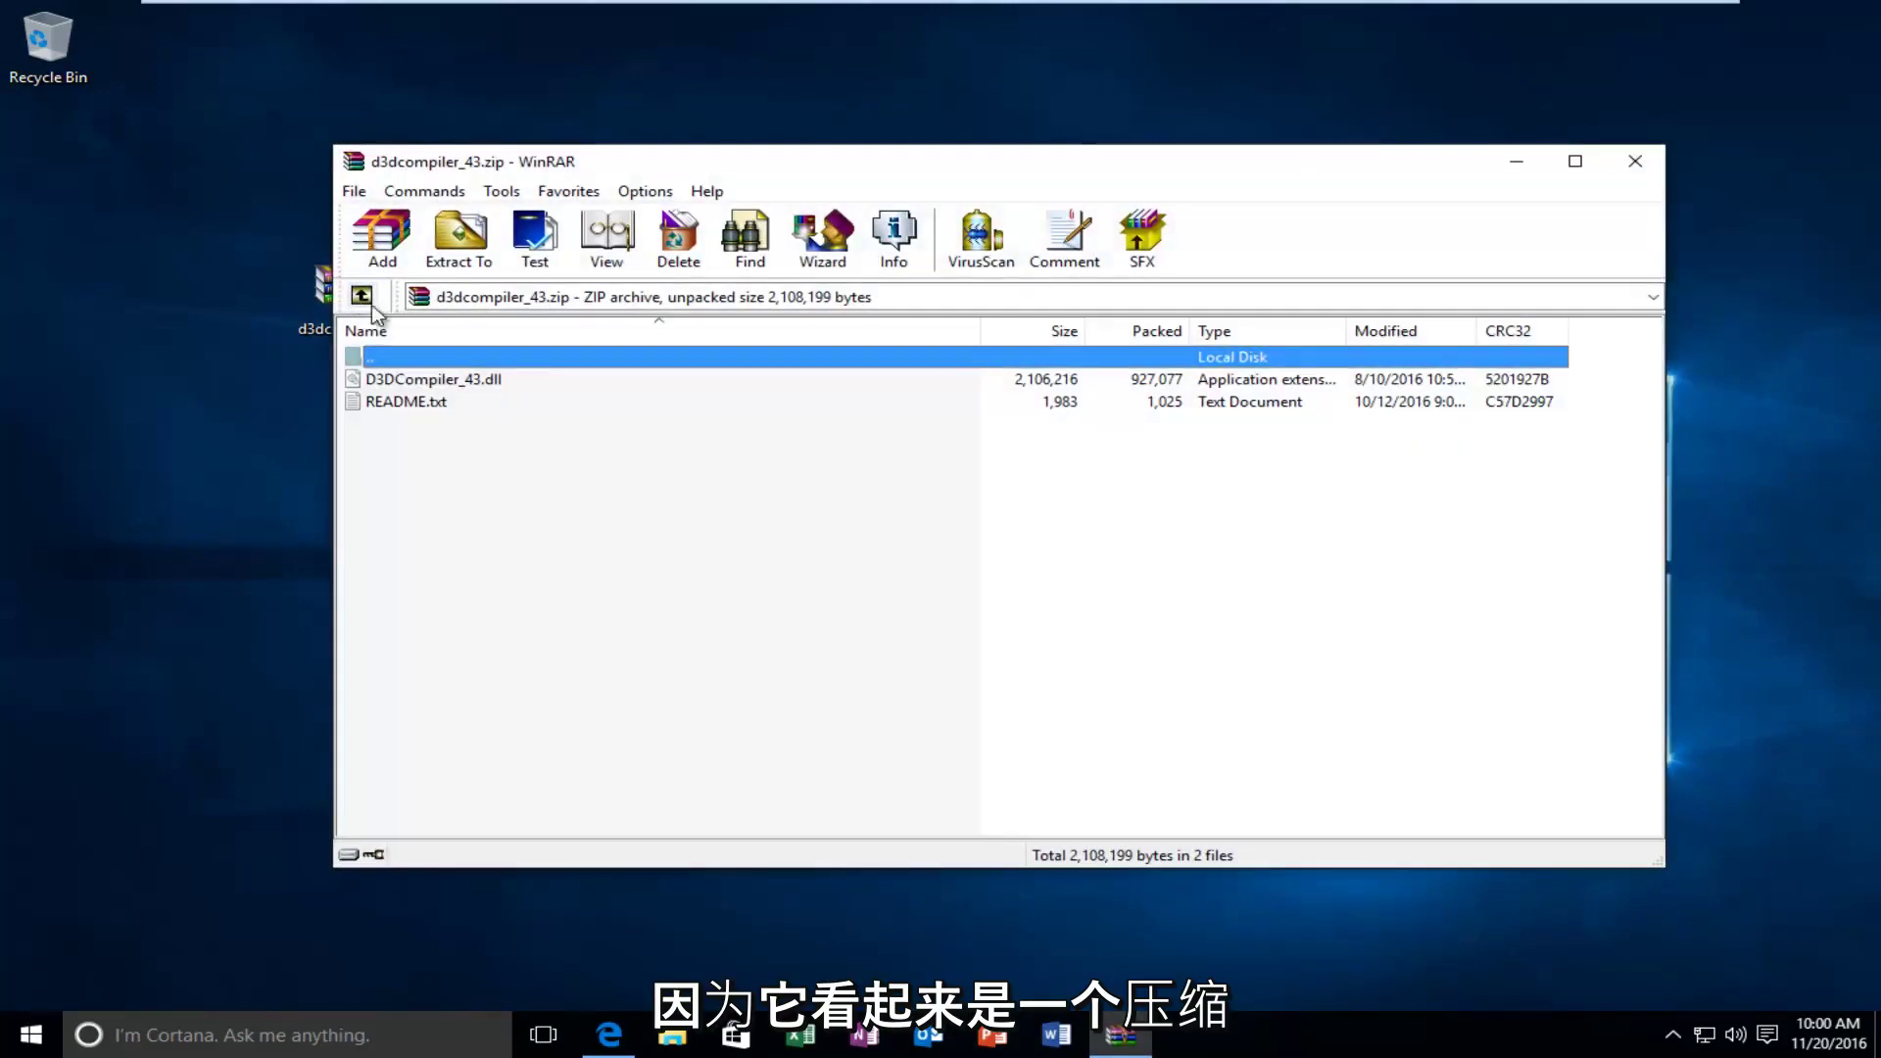
Extract D3DCompiler_43.dll onto the desktop, close WinRAR, and move the zip icon top-left.
{"action": "left_click", "coordinate": [429, 380]}
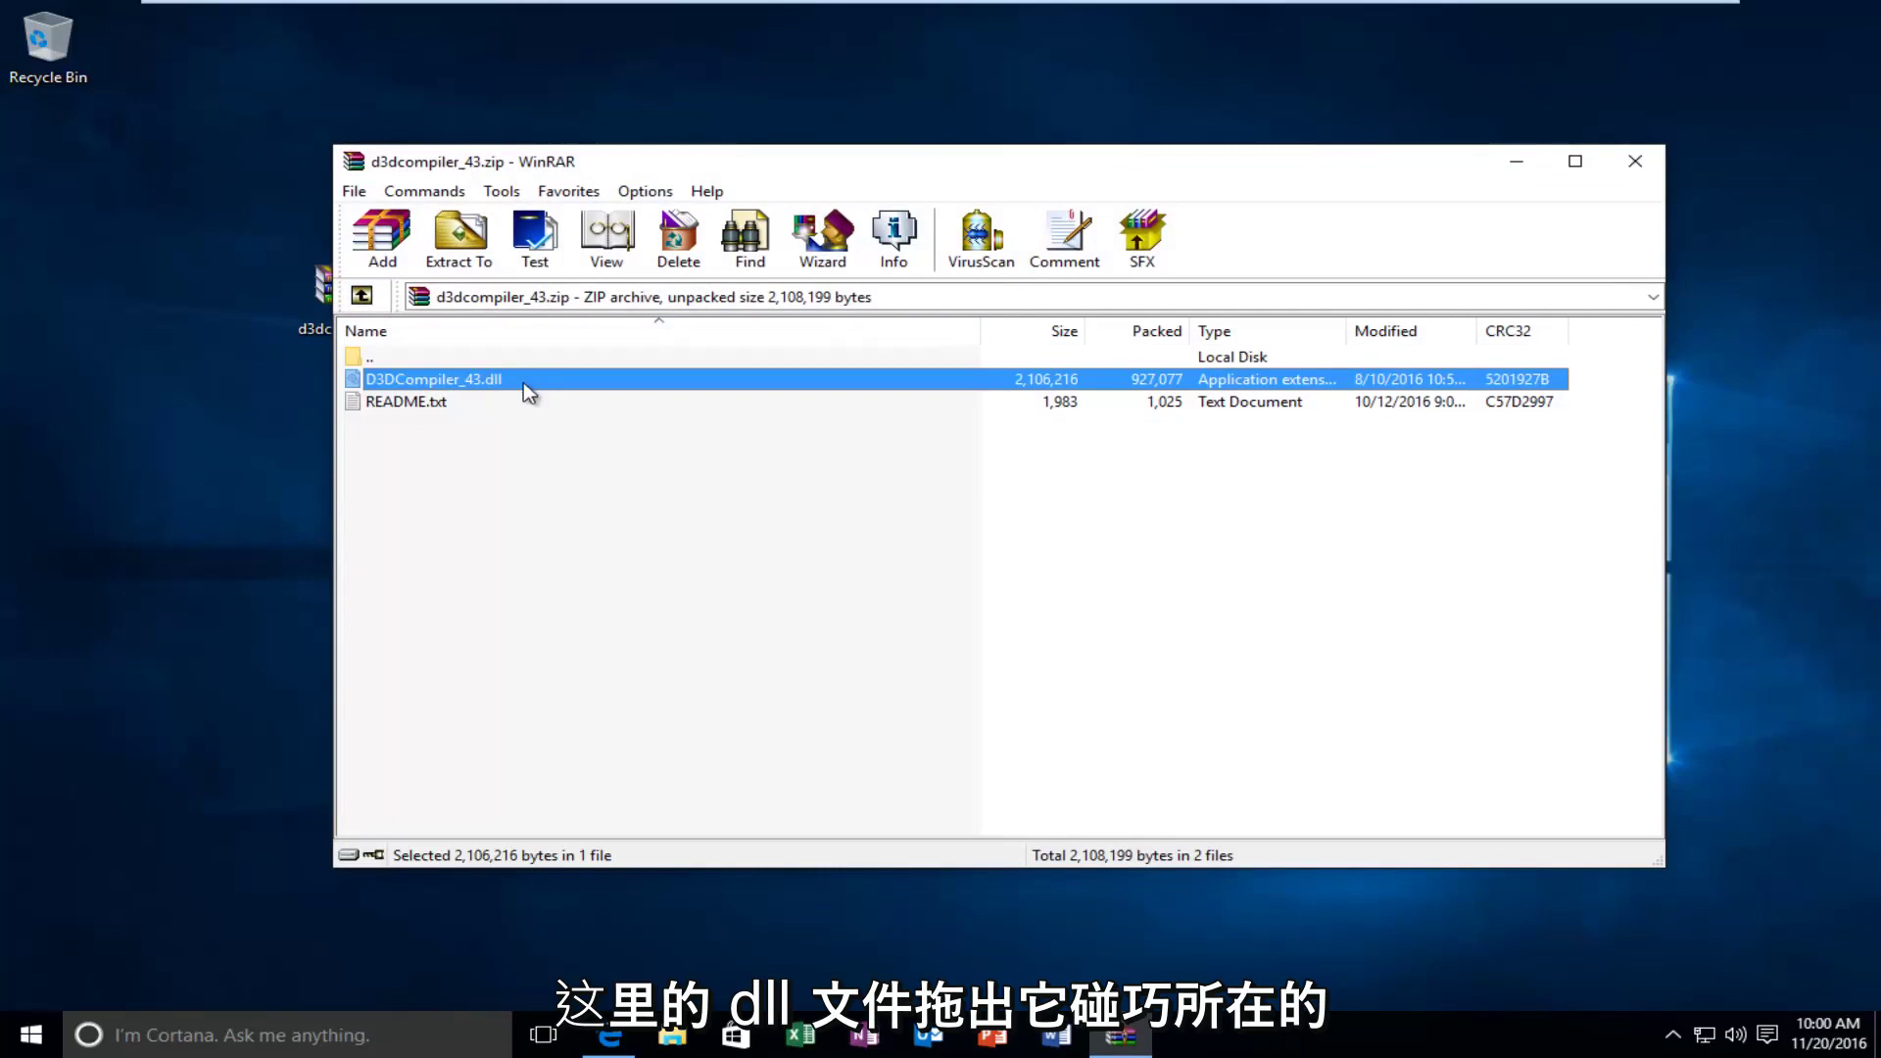
{"action": "left_click_drag", "start_coordinate": [519, 377], "coordinate": [272, 404]}
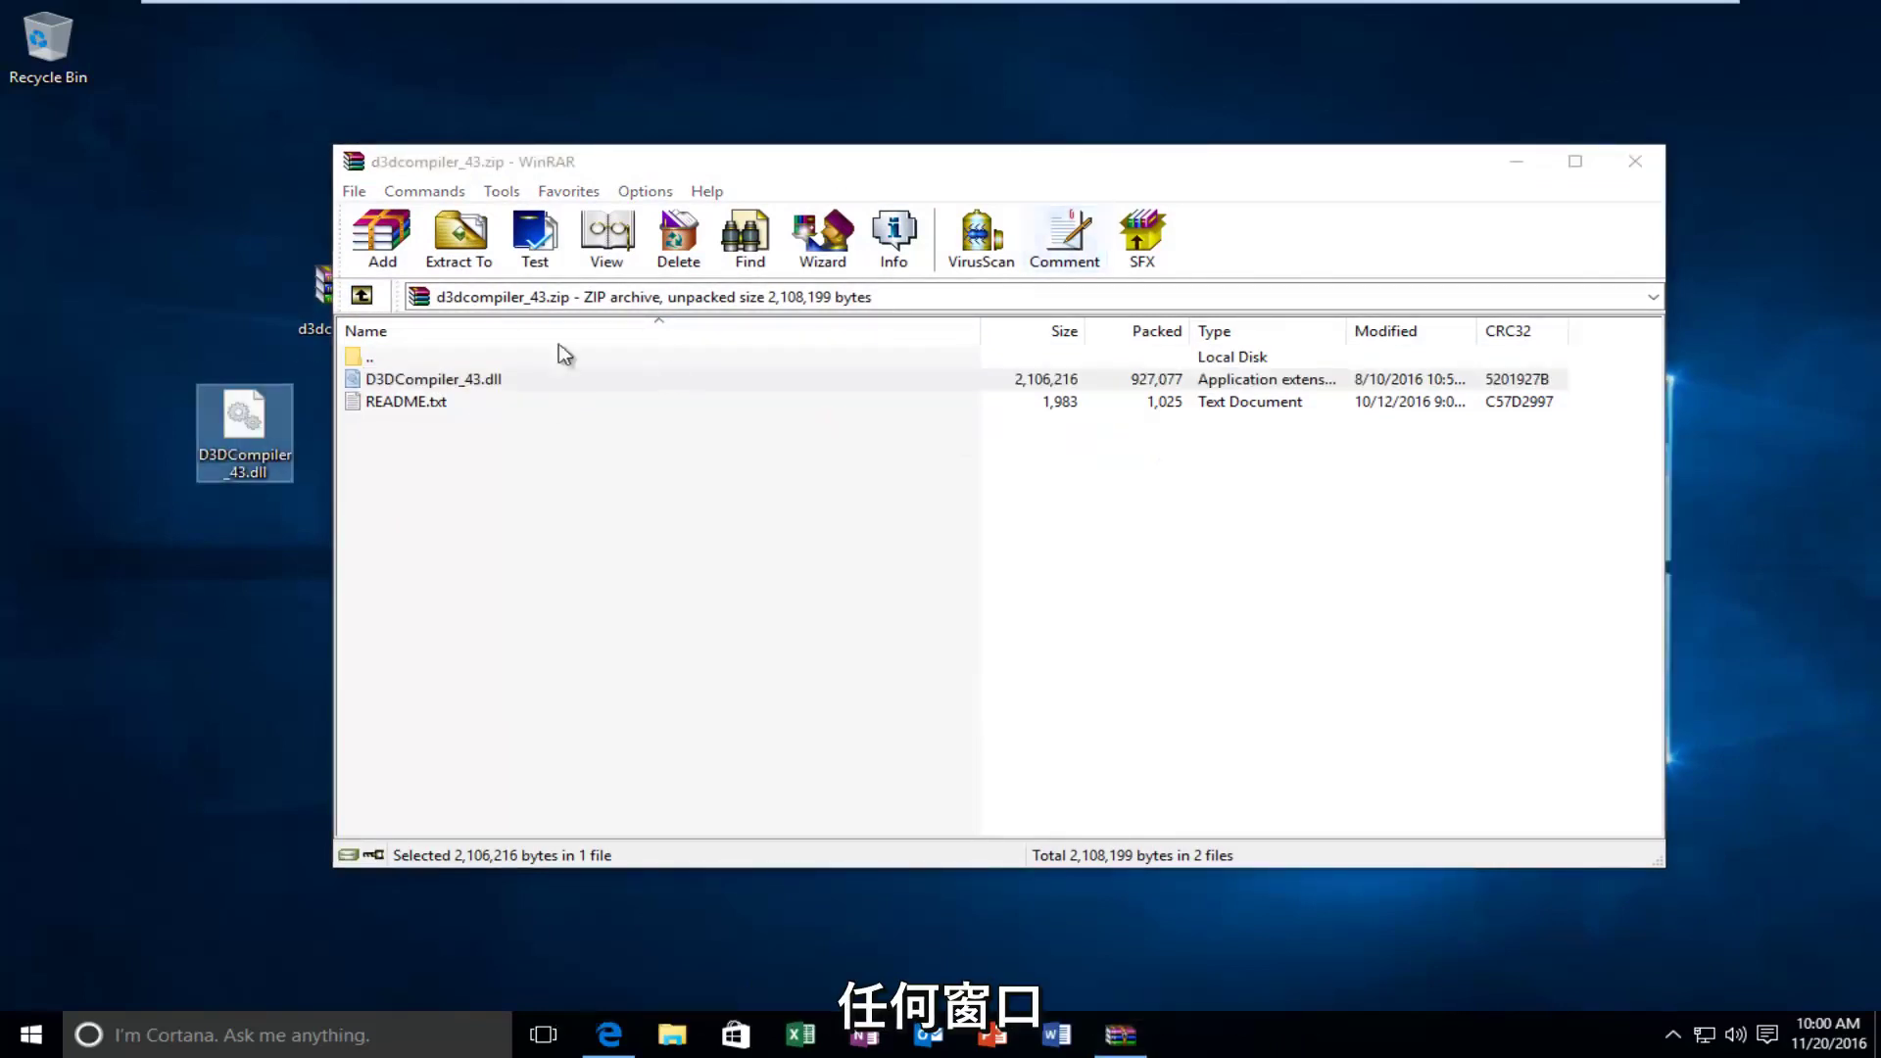
{"action": "left_click", "coordinate": [535, 161]}
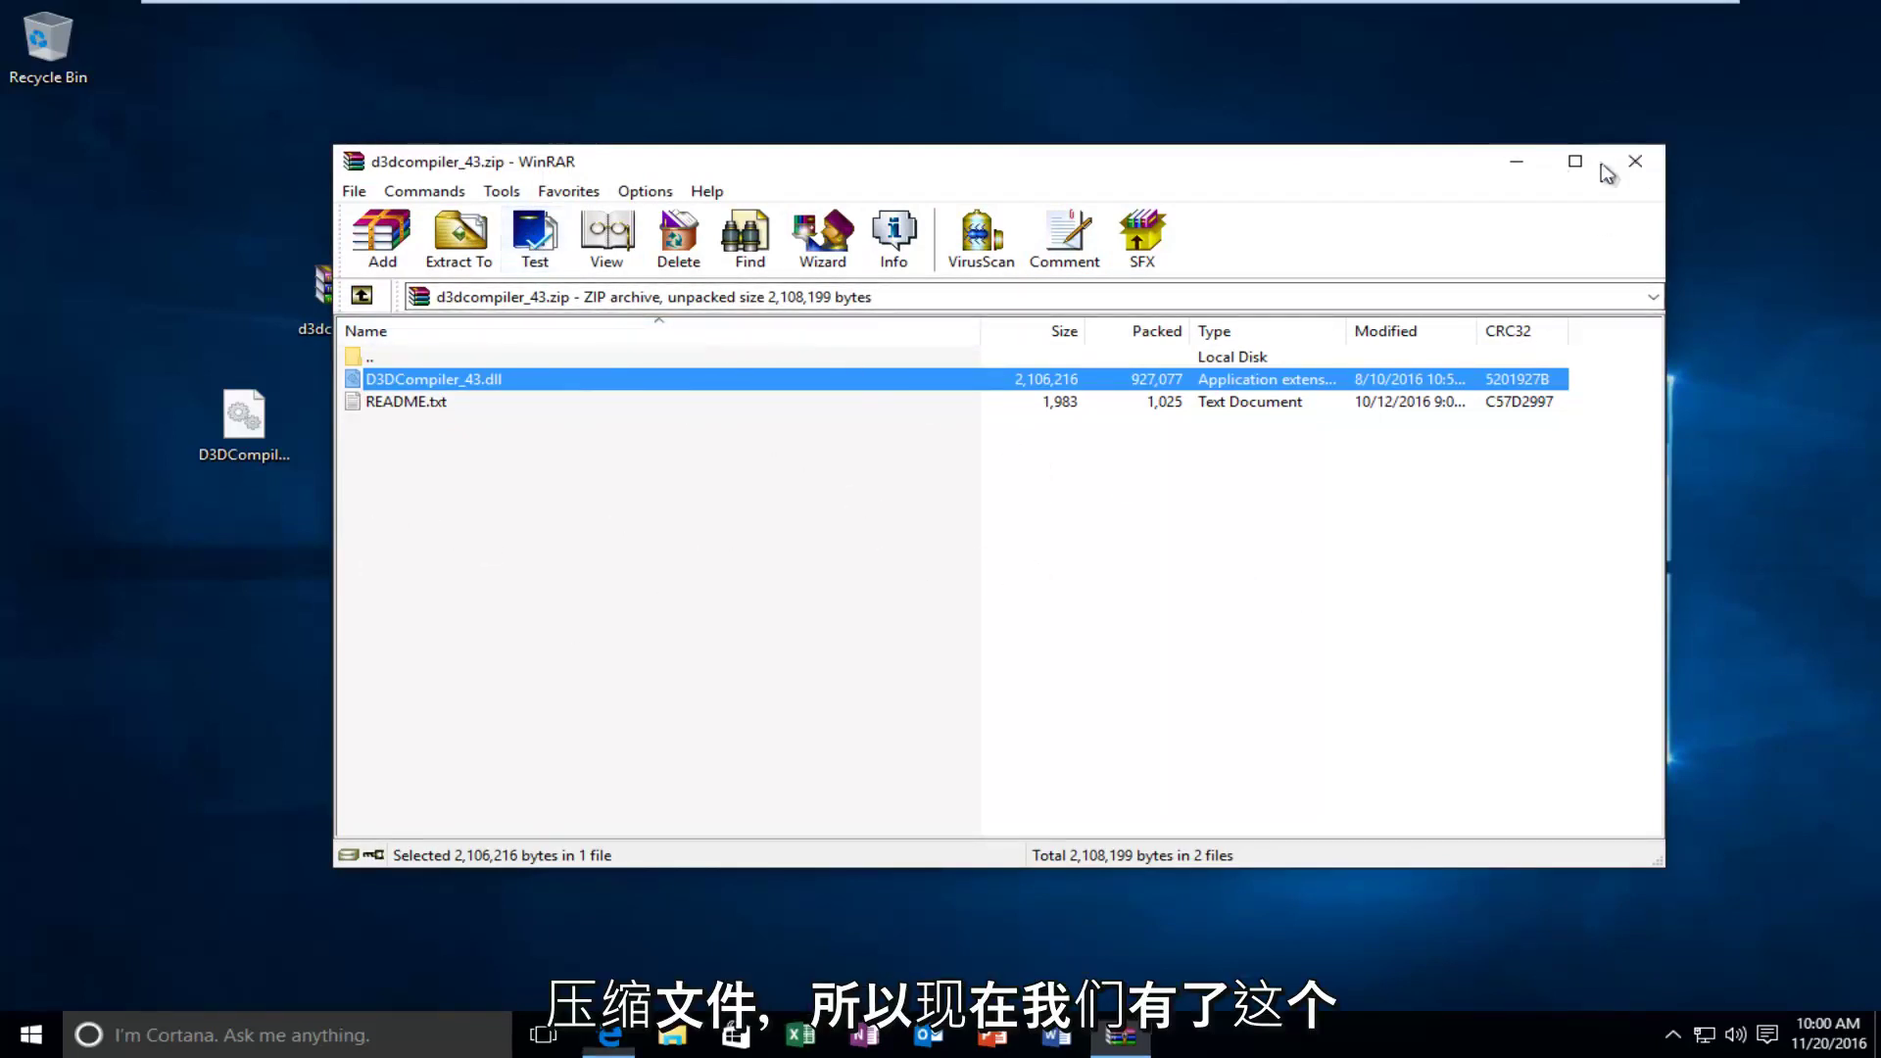
{"action": "left_click", "coordinate": [1633, 160]}
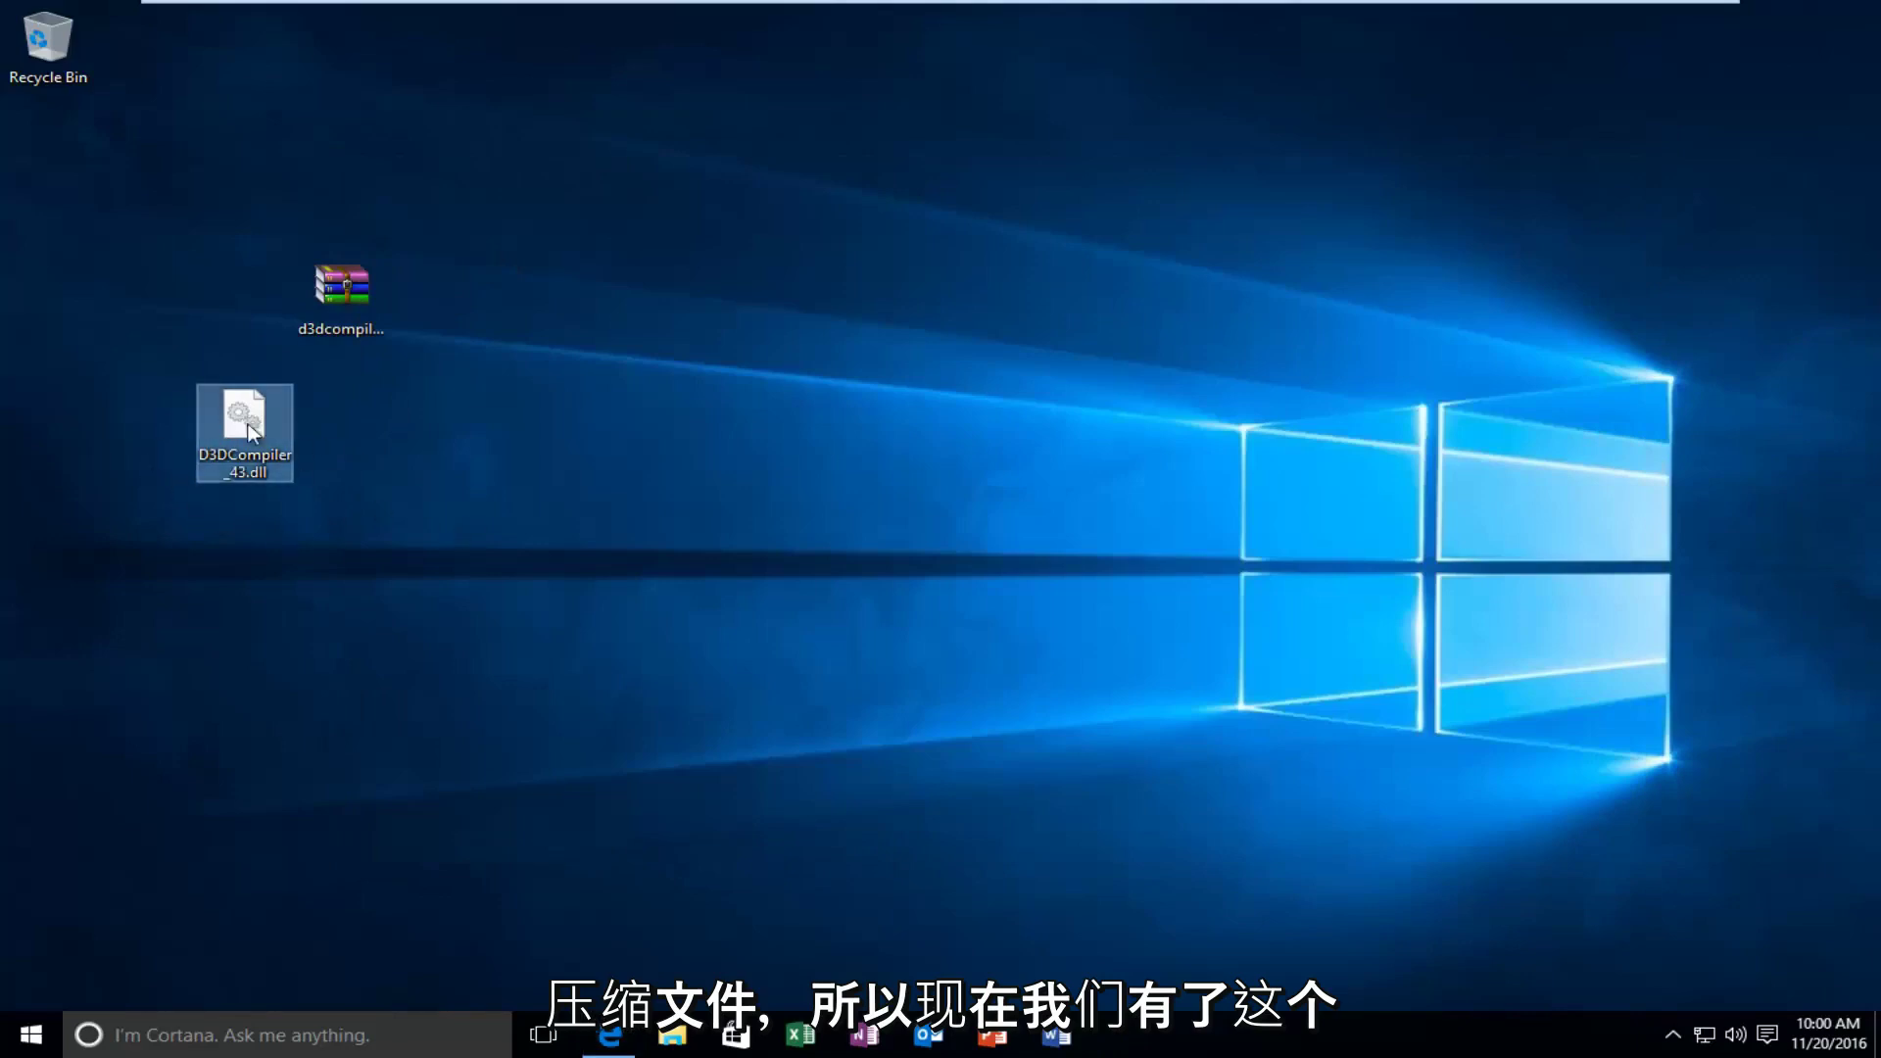
{"action": "left_click_drag", "start_coordinate": [59, 173], "coordinate": [58, 176]}
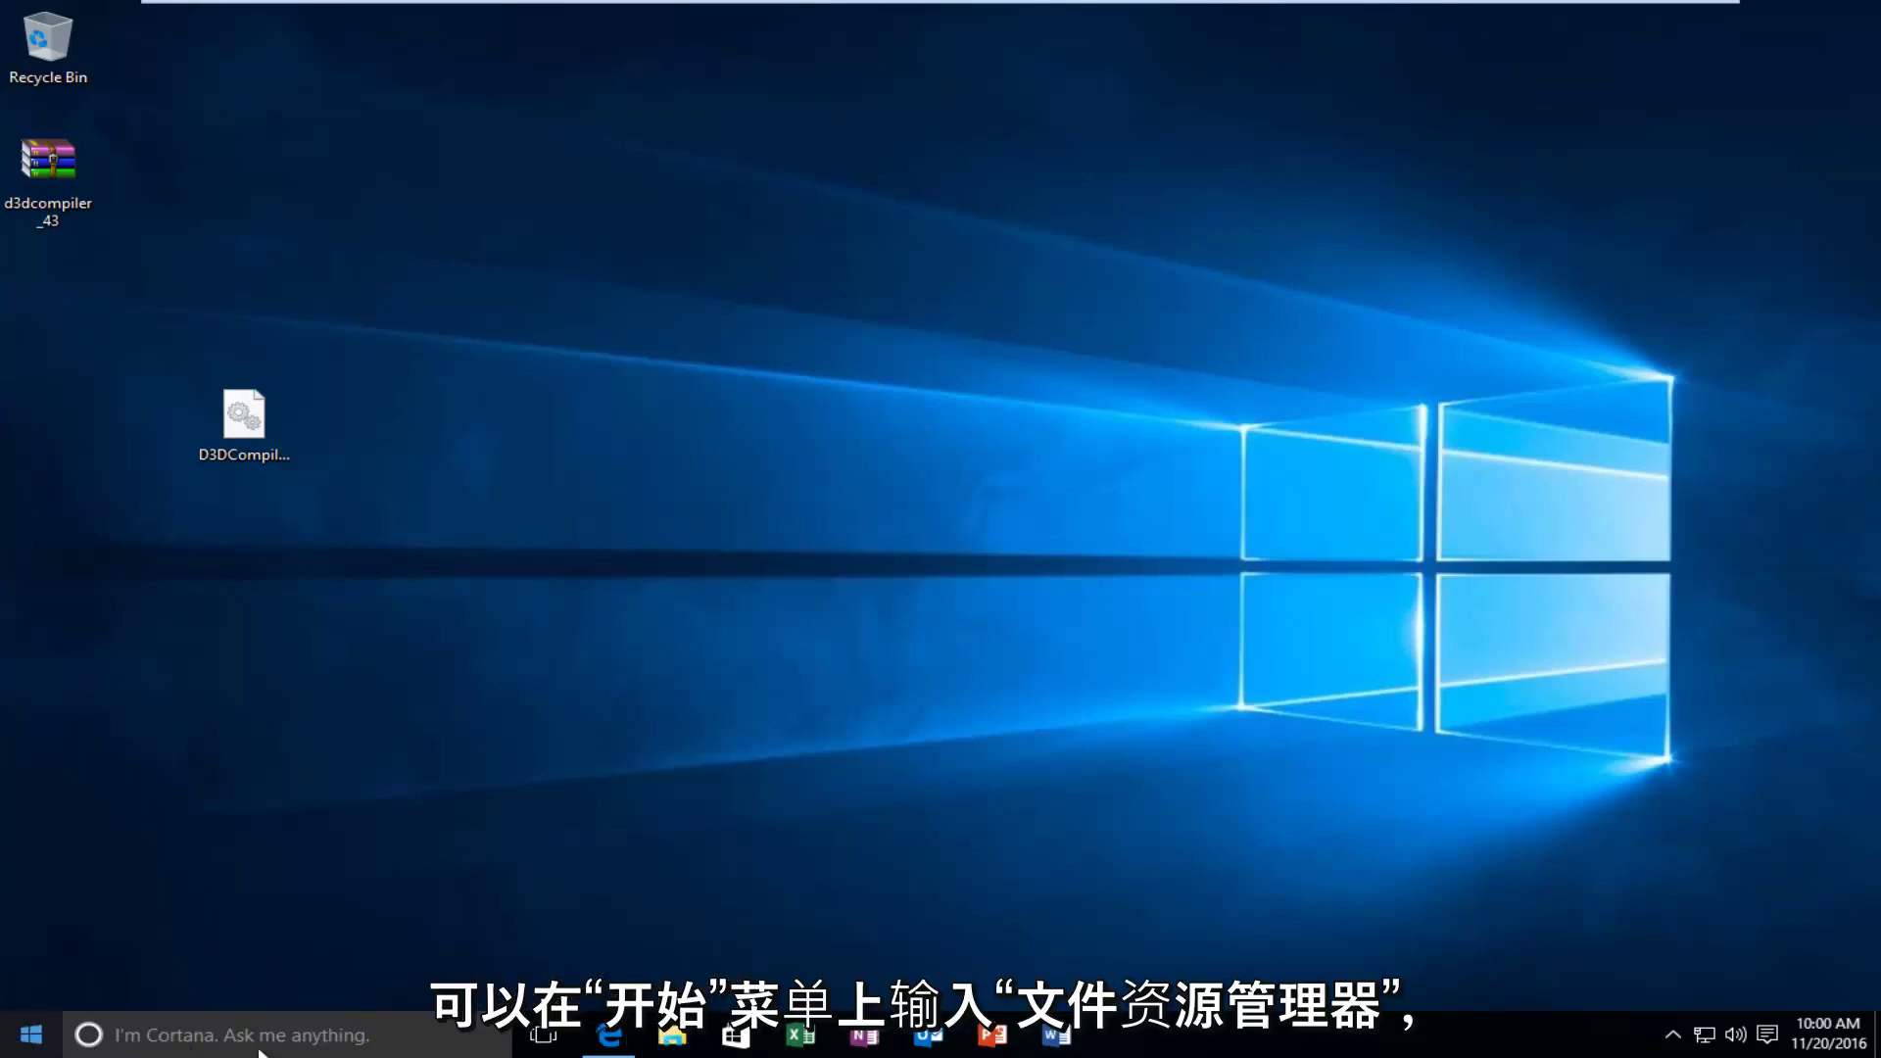
Browse File Explorer to C:\Windows\System32 beside the desktop, then select the extracted D3DCompiler_43.dll.
{"action": "left_click", "coordinate": [673, 1038]}
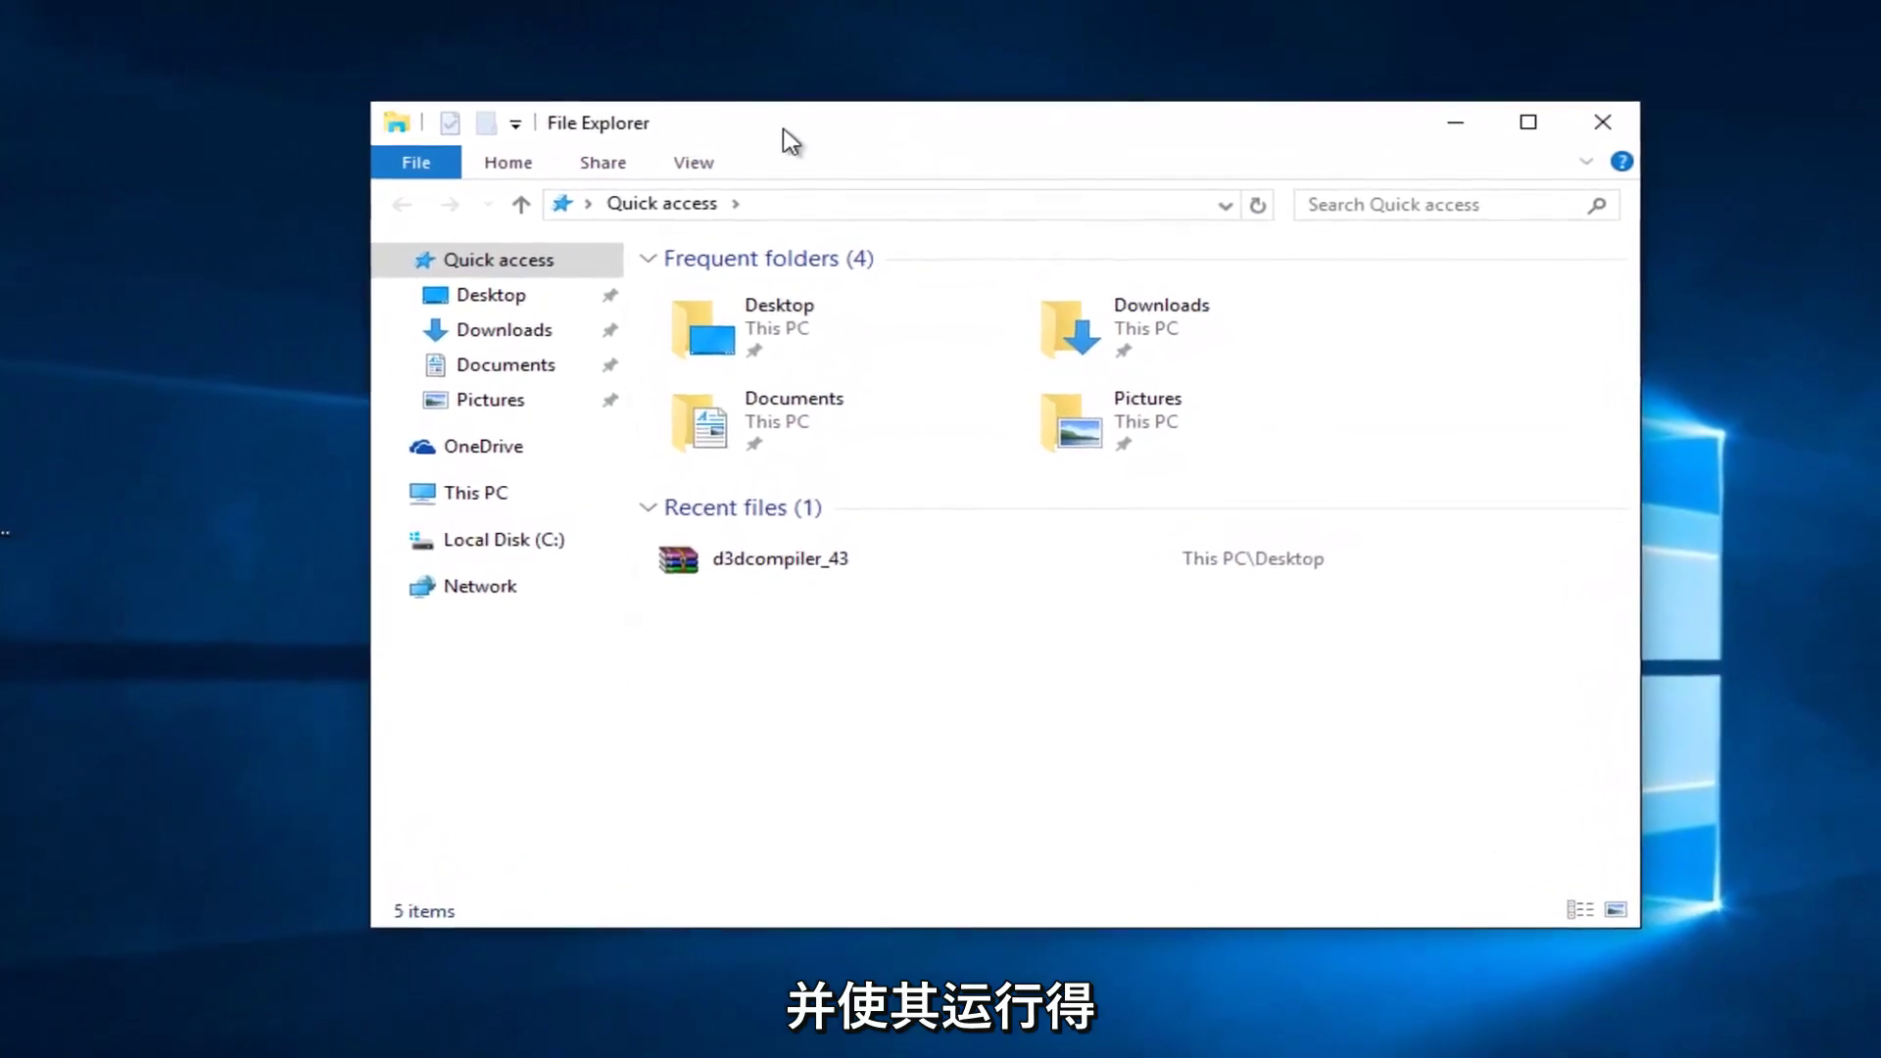
{"action": "left_click_drag", "start_coordinate": [791, 137], "coordinate": [671, 143]}
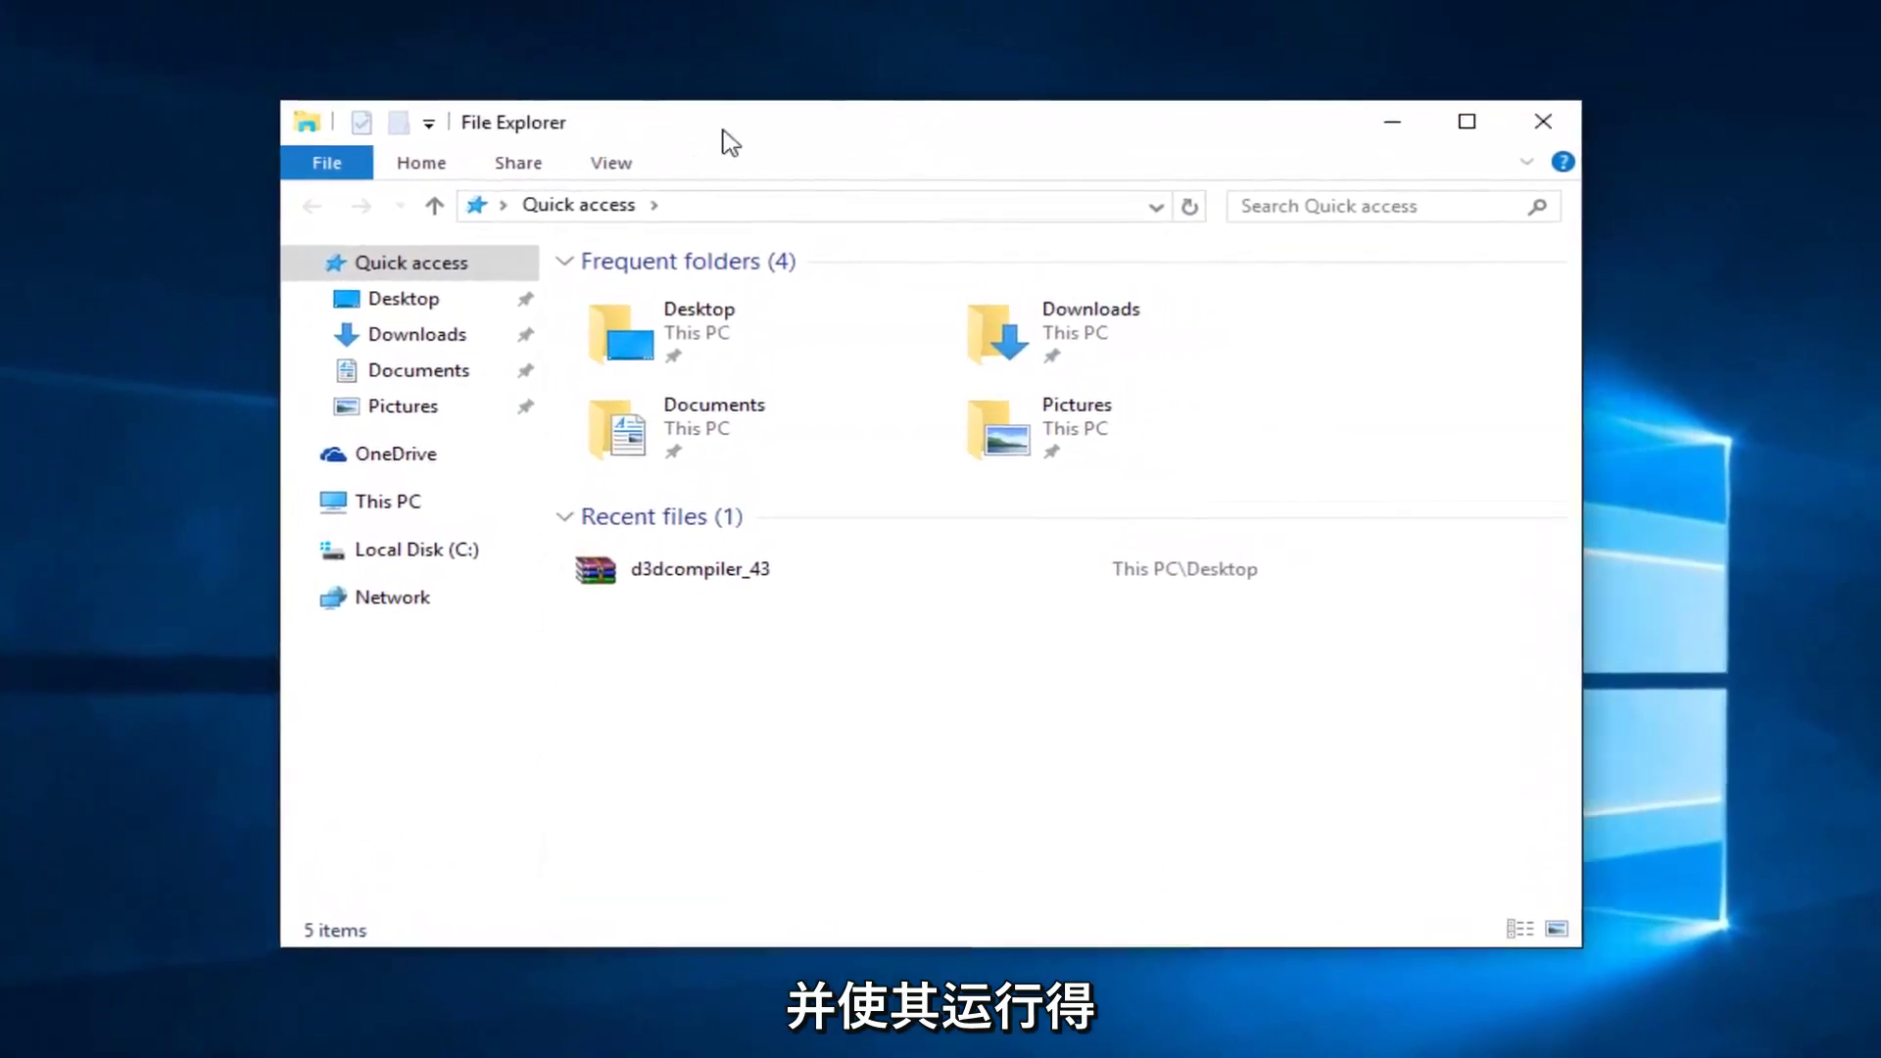
{"action": "mouse_move", "coordinate": [555, 502]}
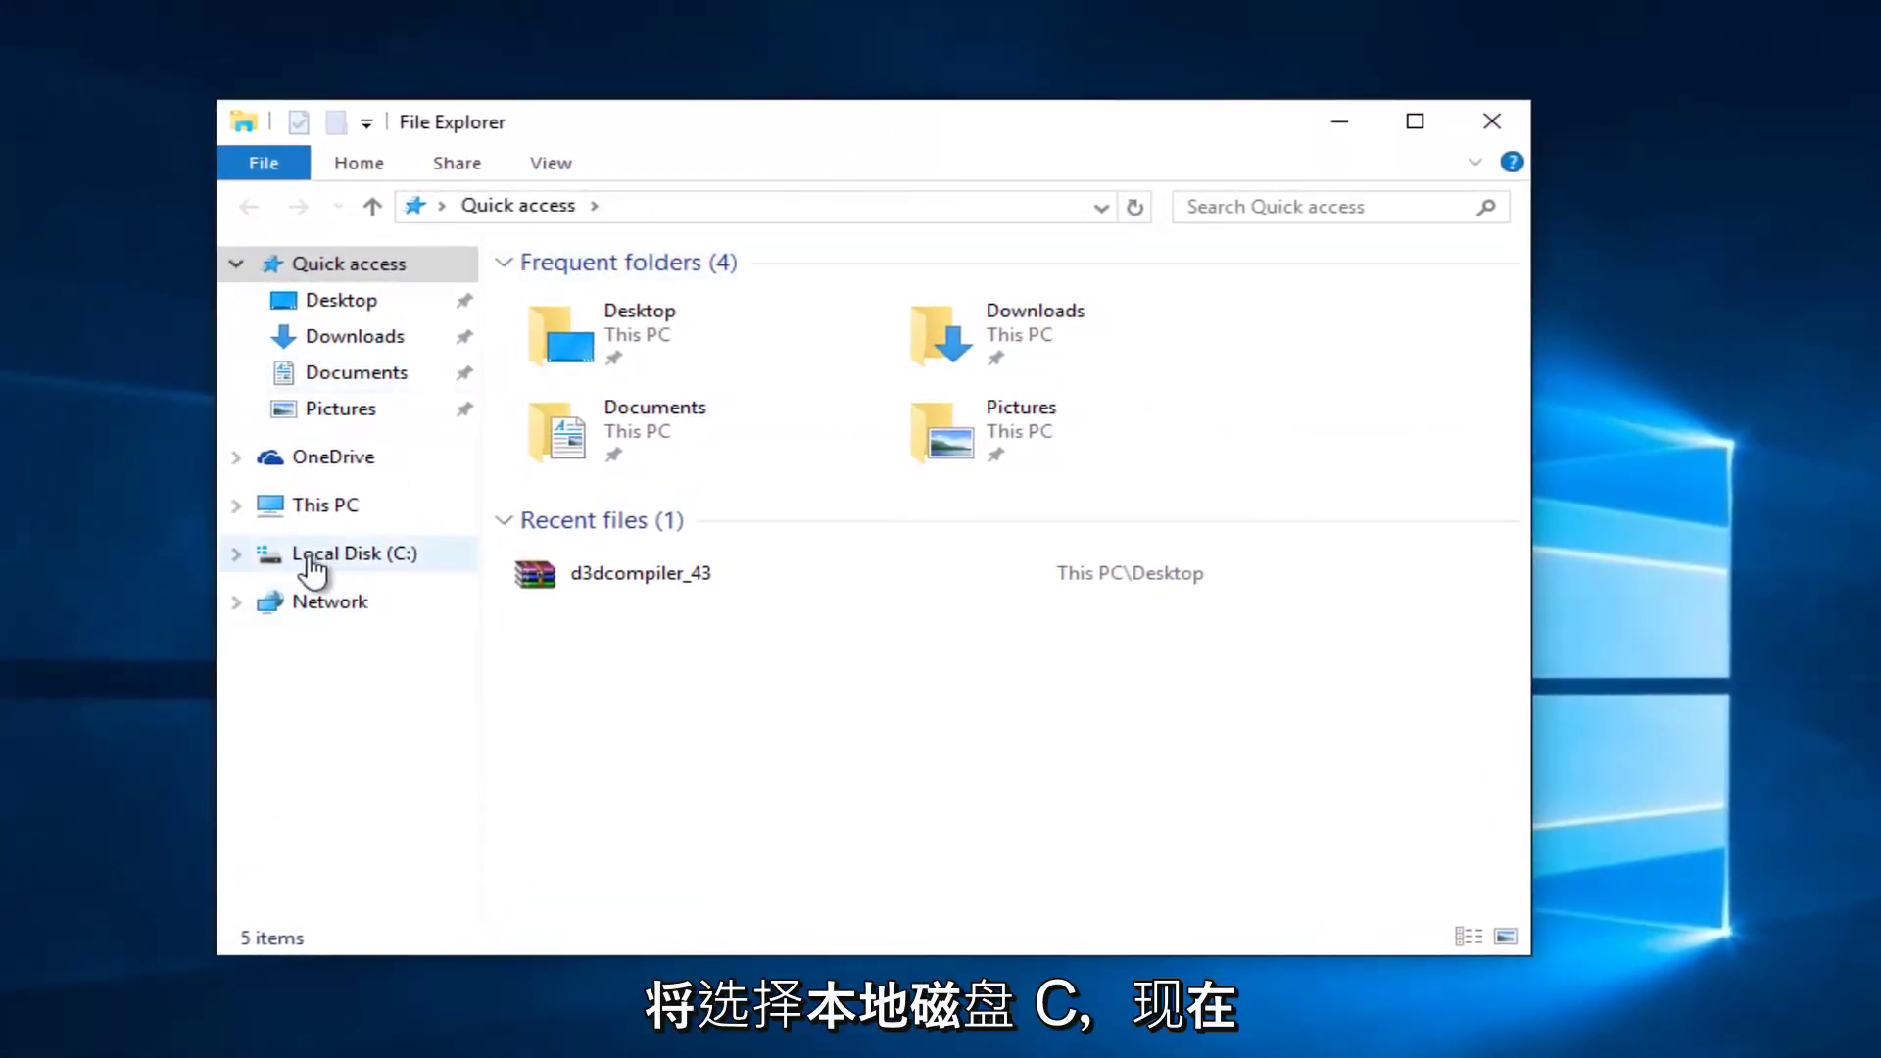
{"action": "left_click", "coordinate": [355, 558]}
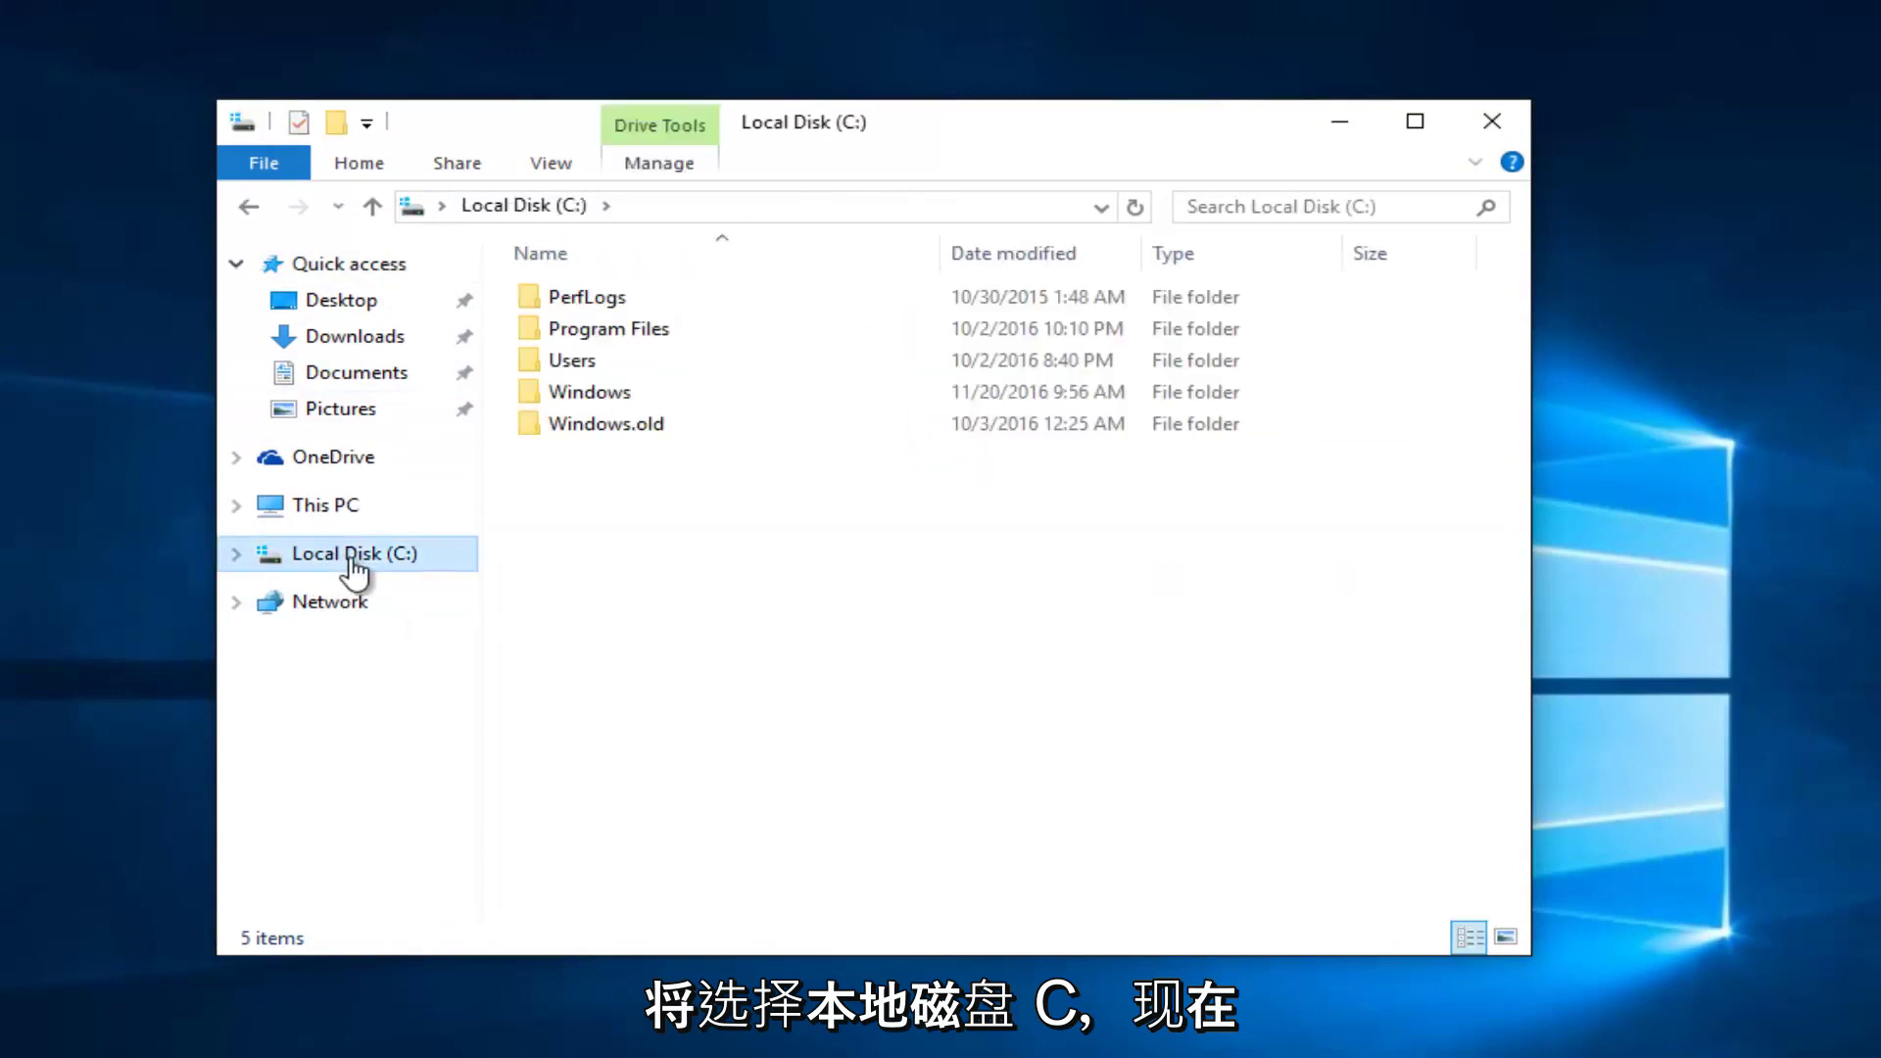
{"action": "double_click", "coordinate": [582, 400]}
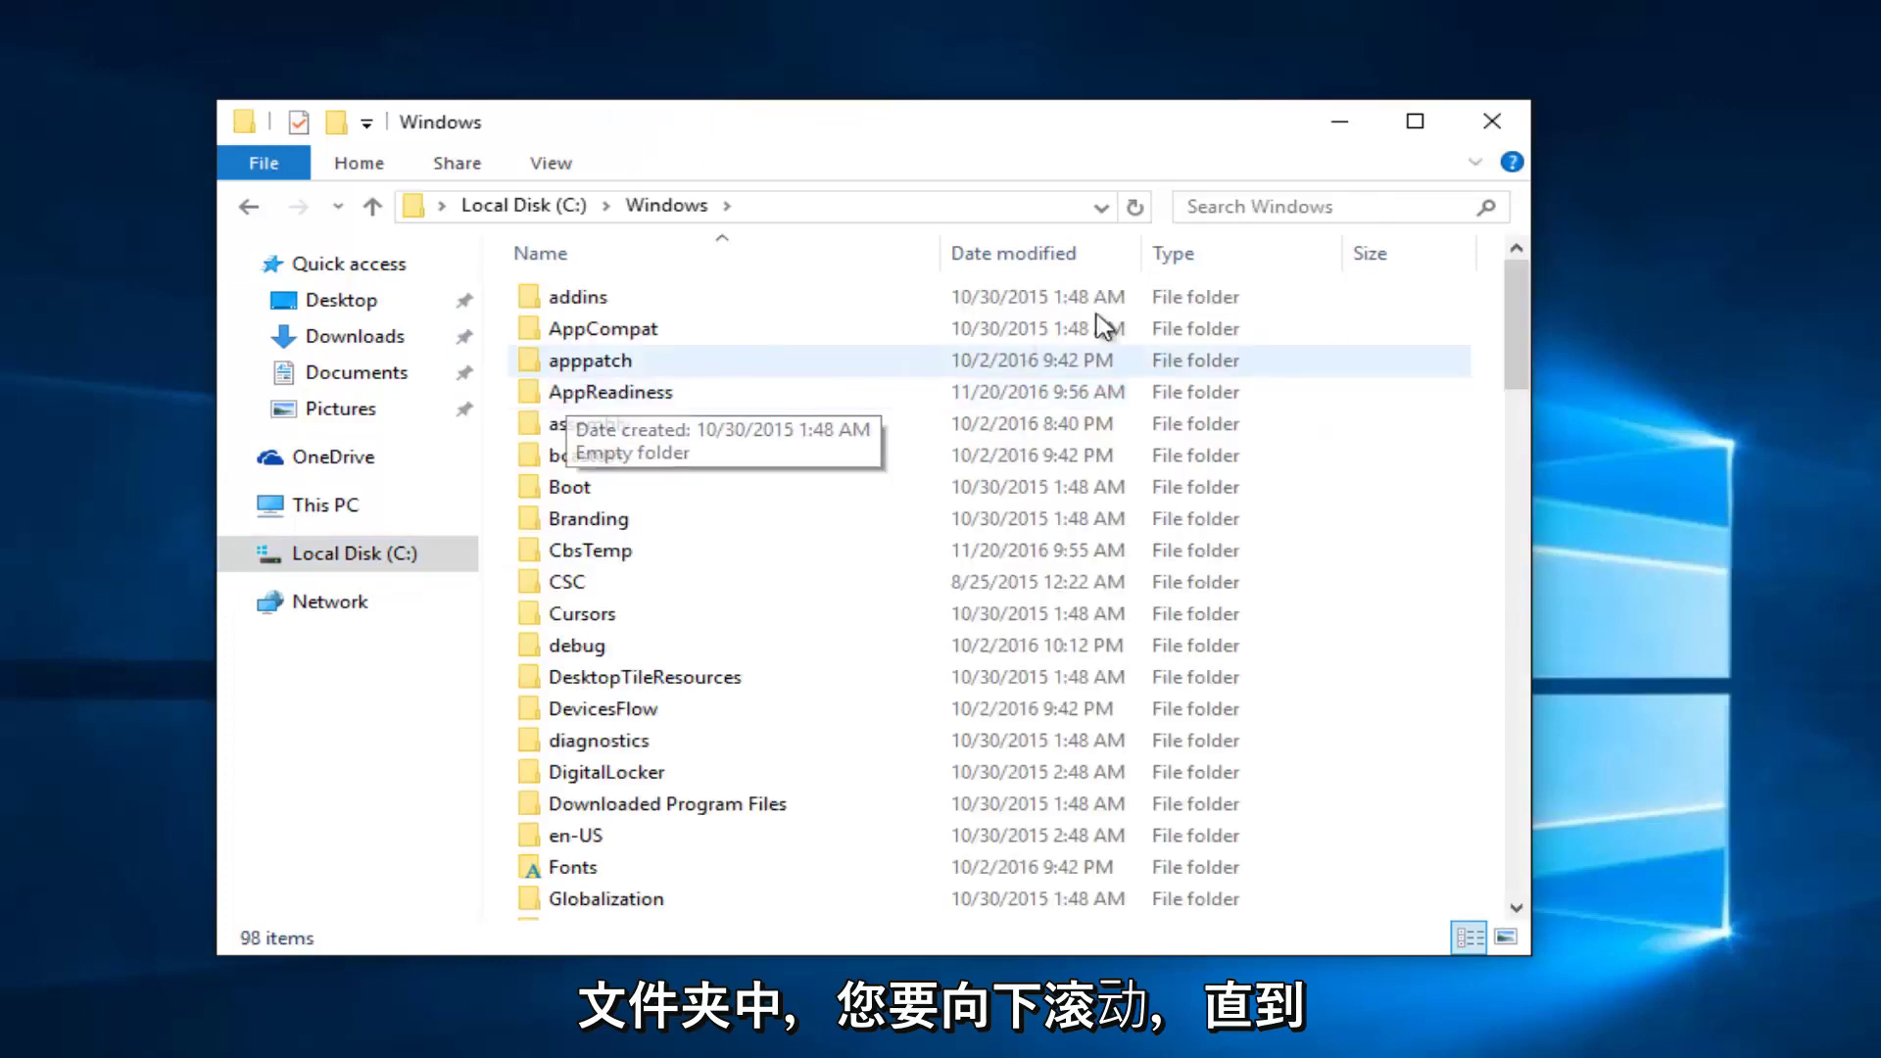
{"action": "left_click_drag", "start_coordinate": [1514, 338], "coordinate": [1505, 633]}
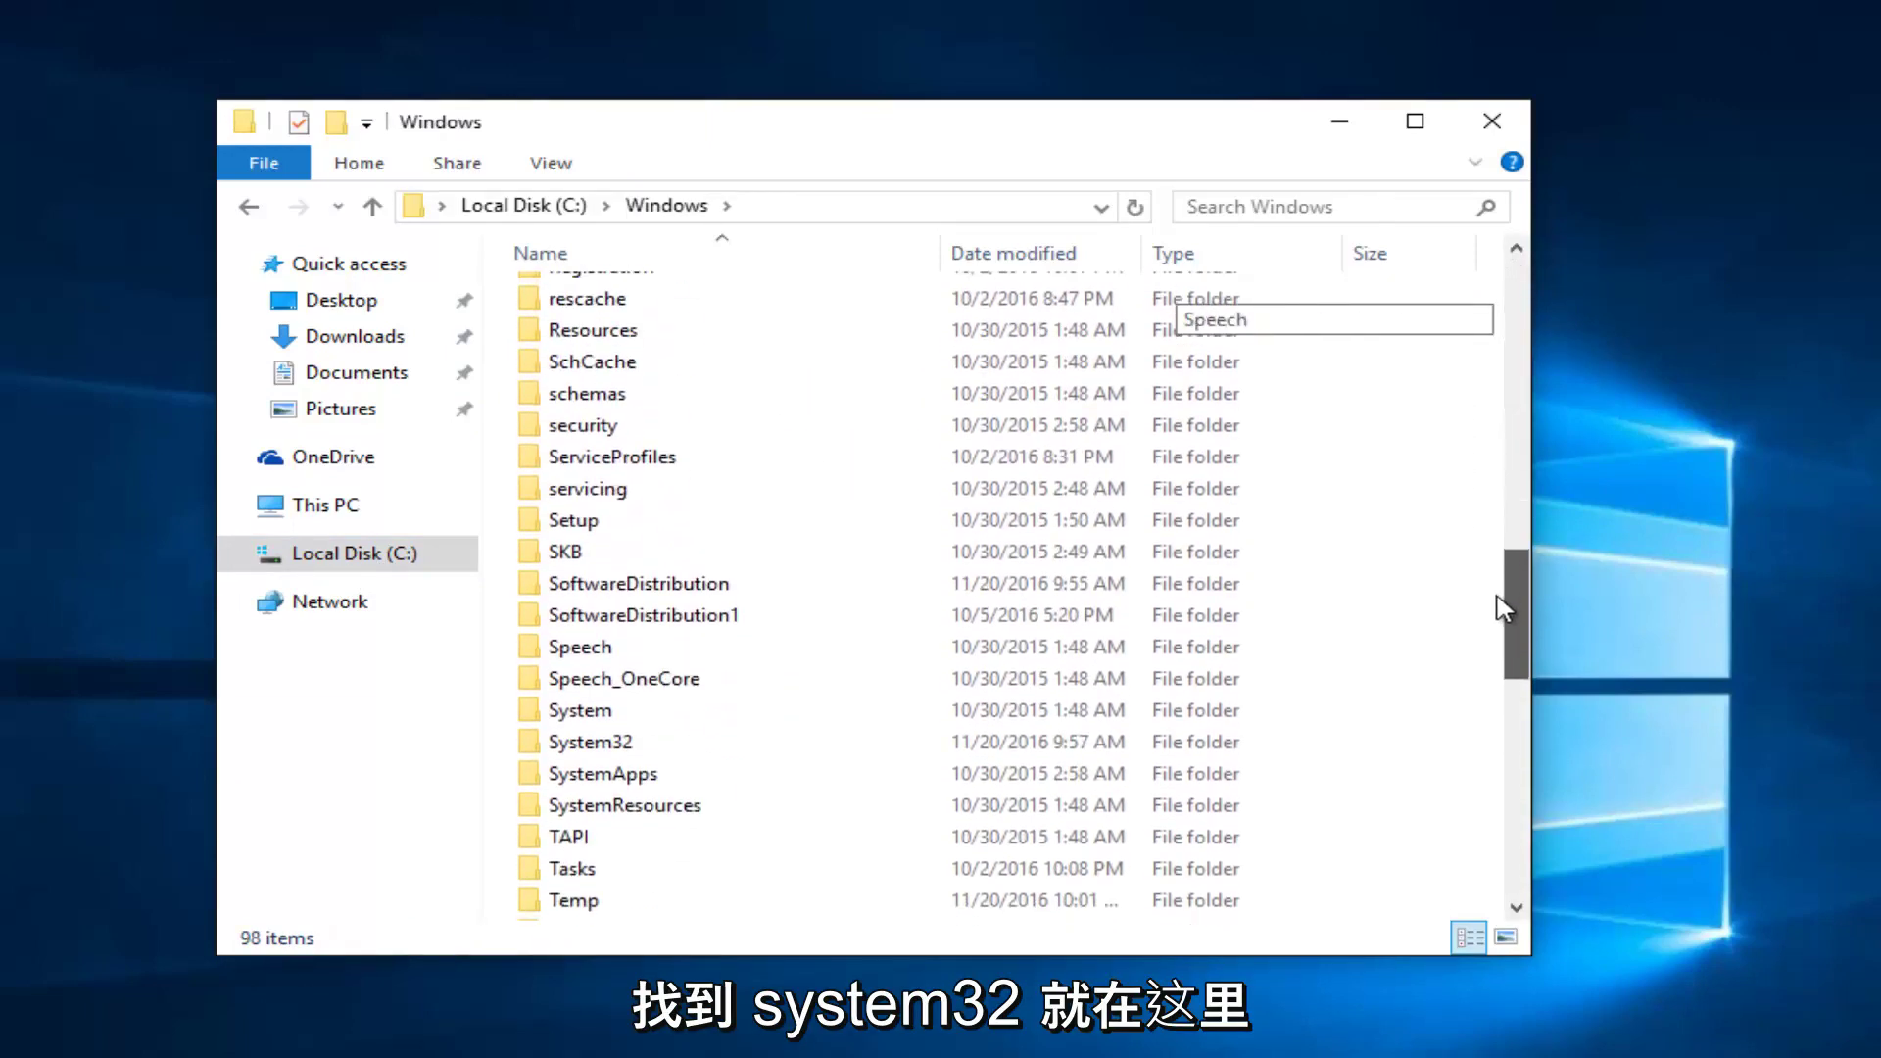
{"action": "double_click", "coordinate": [588, 741]}
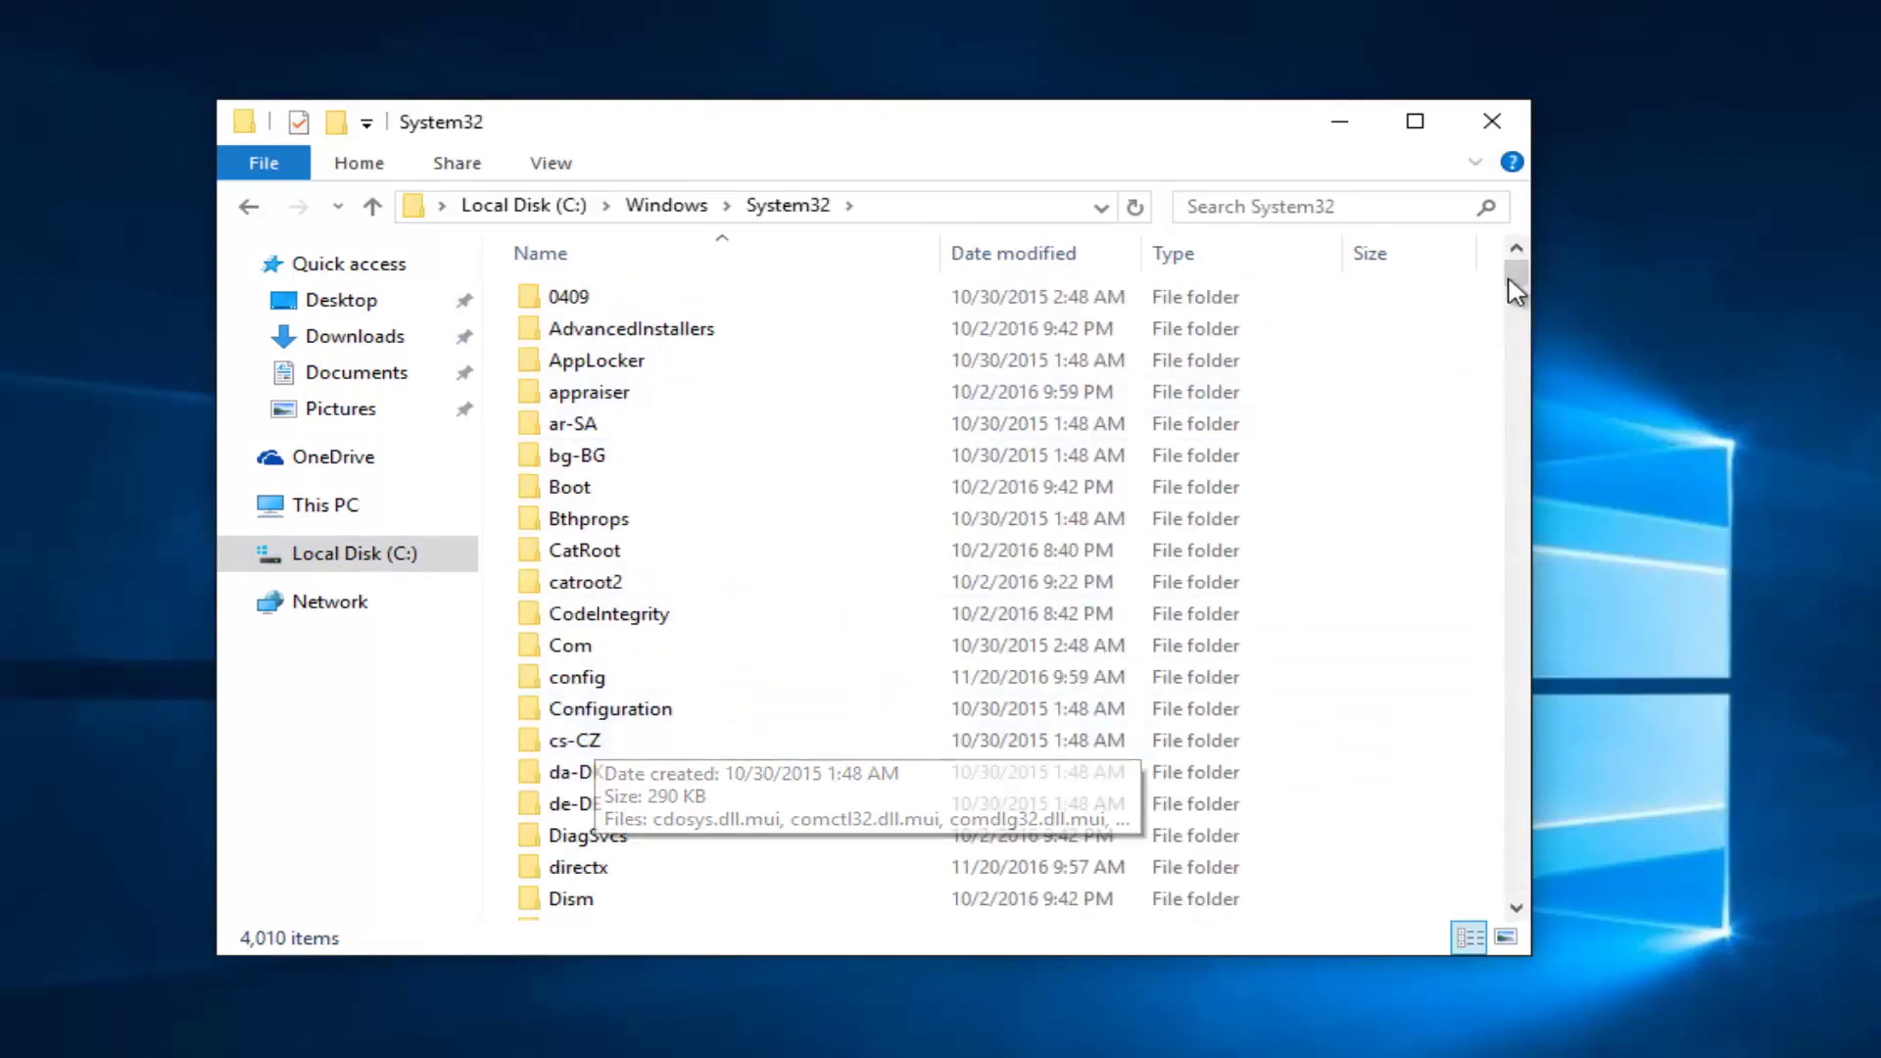
{"action": "left_click_drag", "start_coordinate": [1515, 280], "coordinate": [1516, 459]}
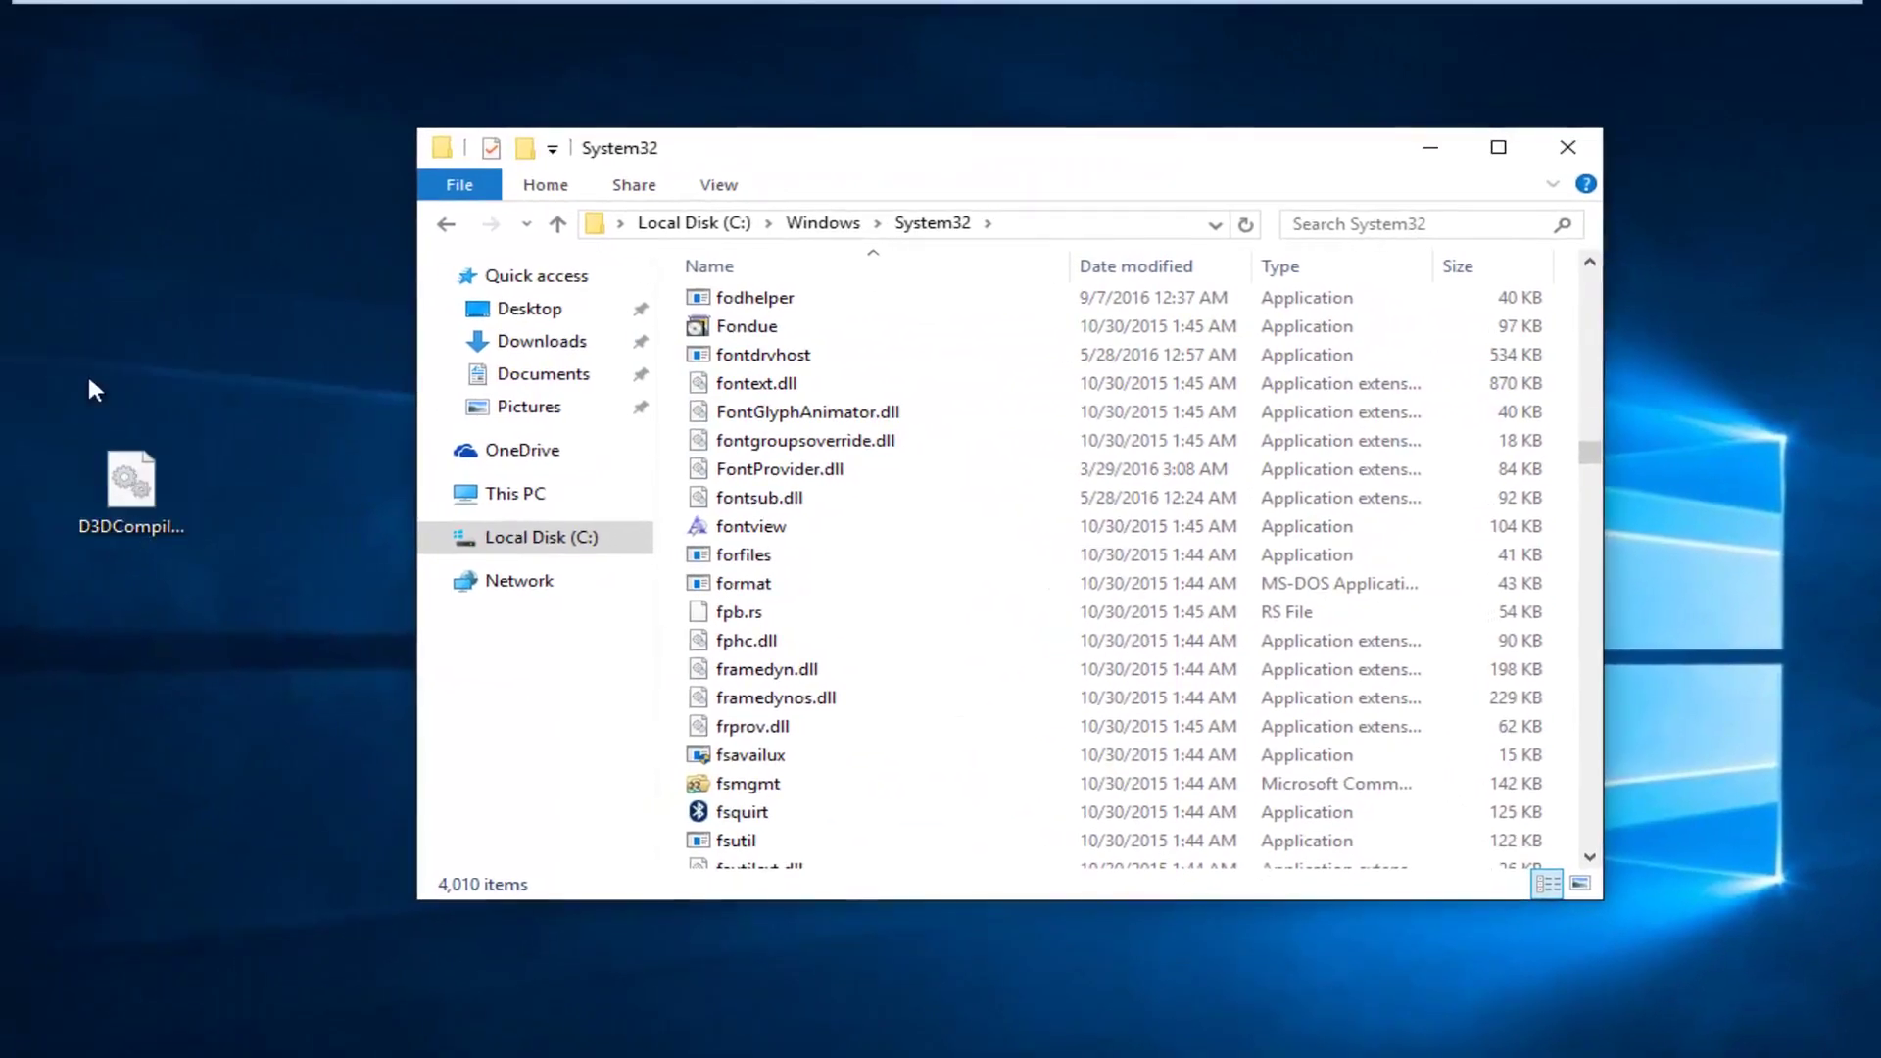
{"action": "left_click", "coordinate": [132, 493]}
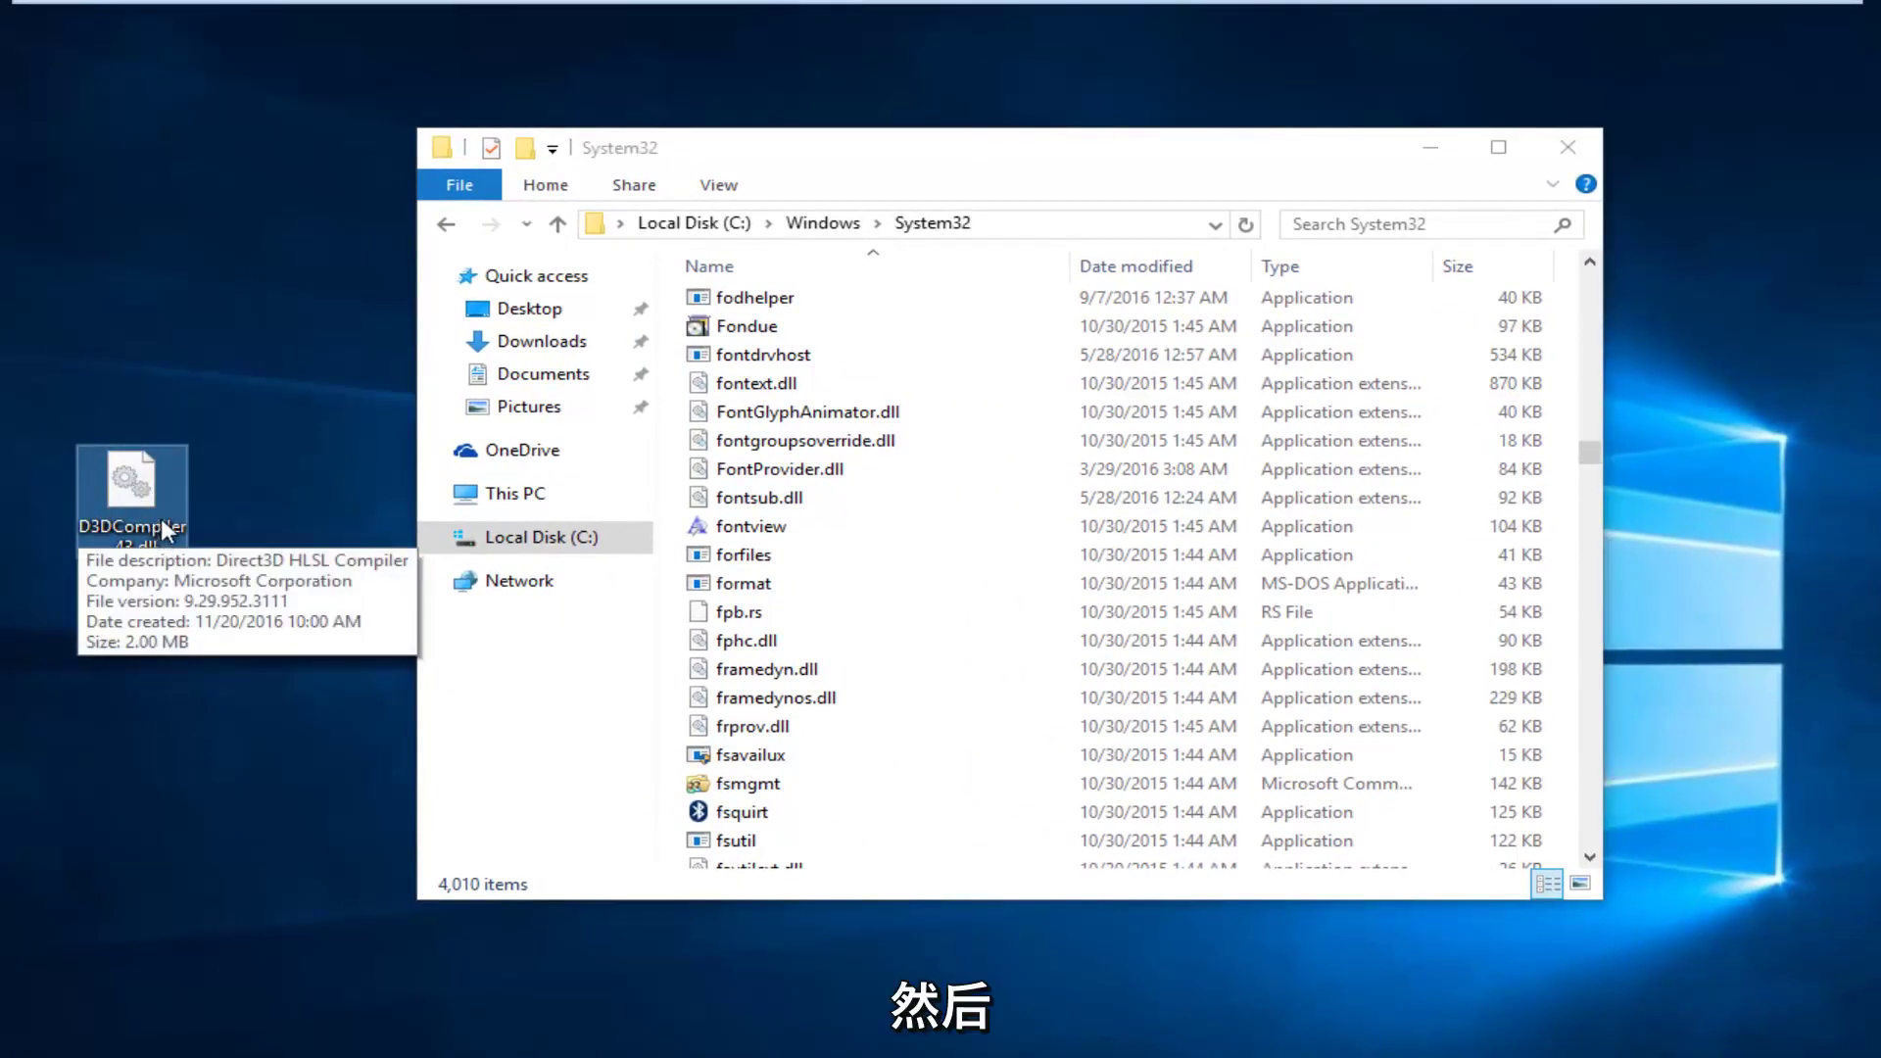
Drag D3DCompiler_43.dll into System32, replacing the existing file and granting administrator permission.
{"action": "left_click_drag", "start_coordinate": [142, 505], "coordinate": [826, 673]}
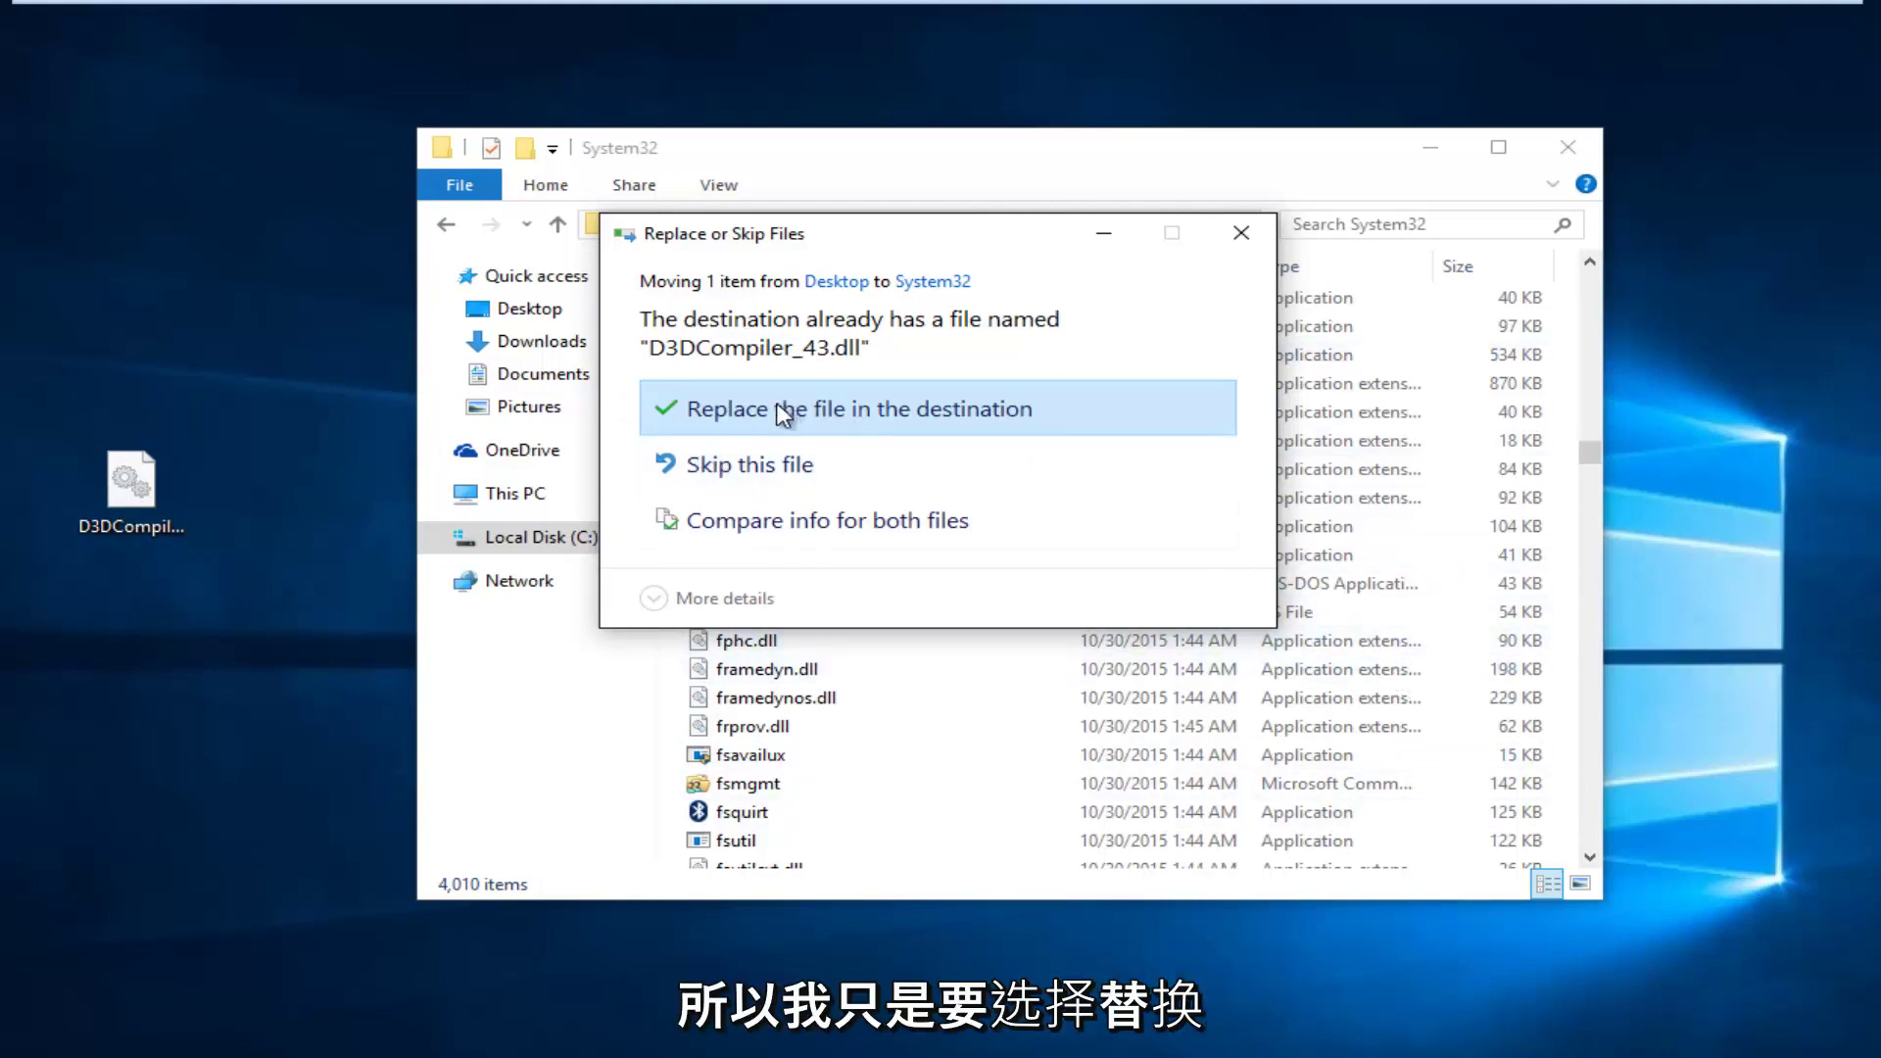
{"action": "left_click", "coordinate": [883, 411]}
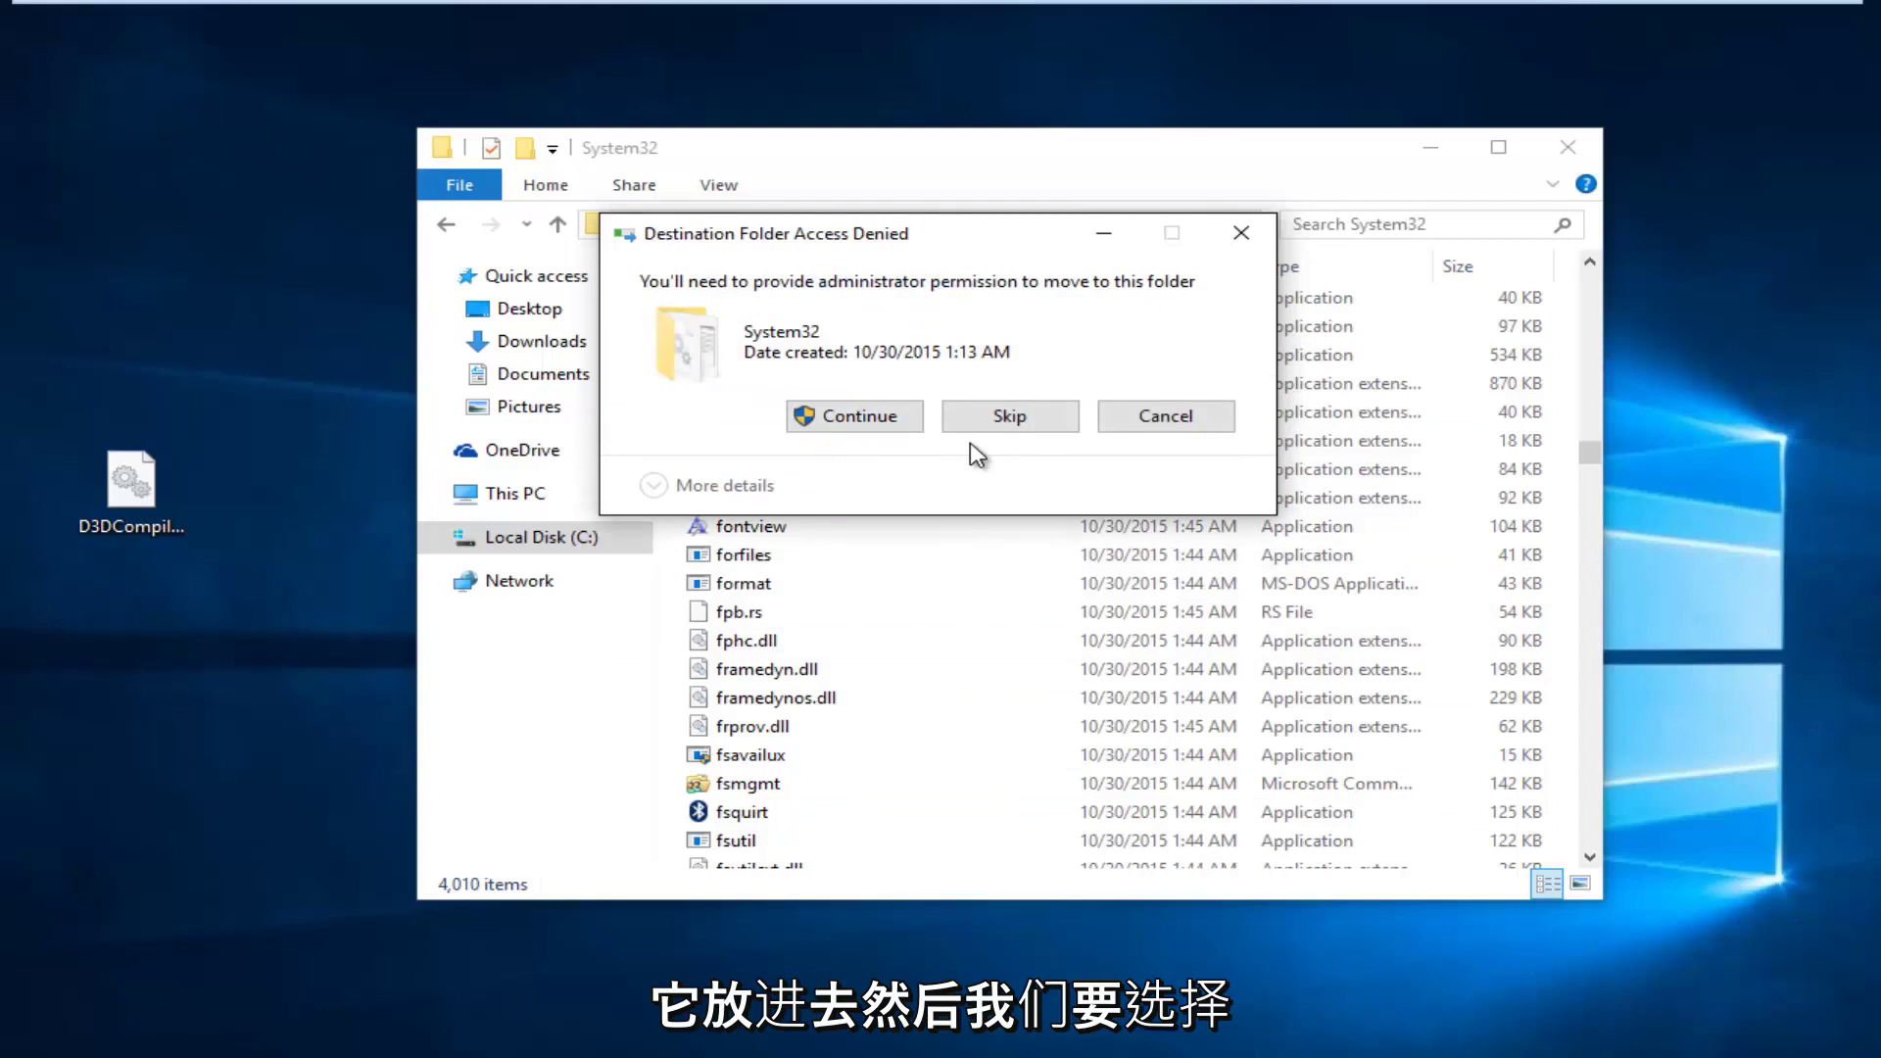
{"action": "left_click", "coordinate": [860, 417]}
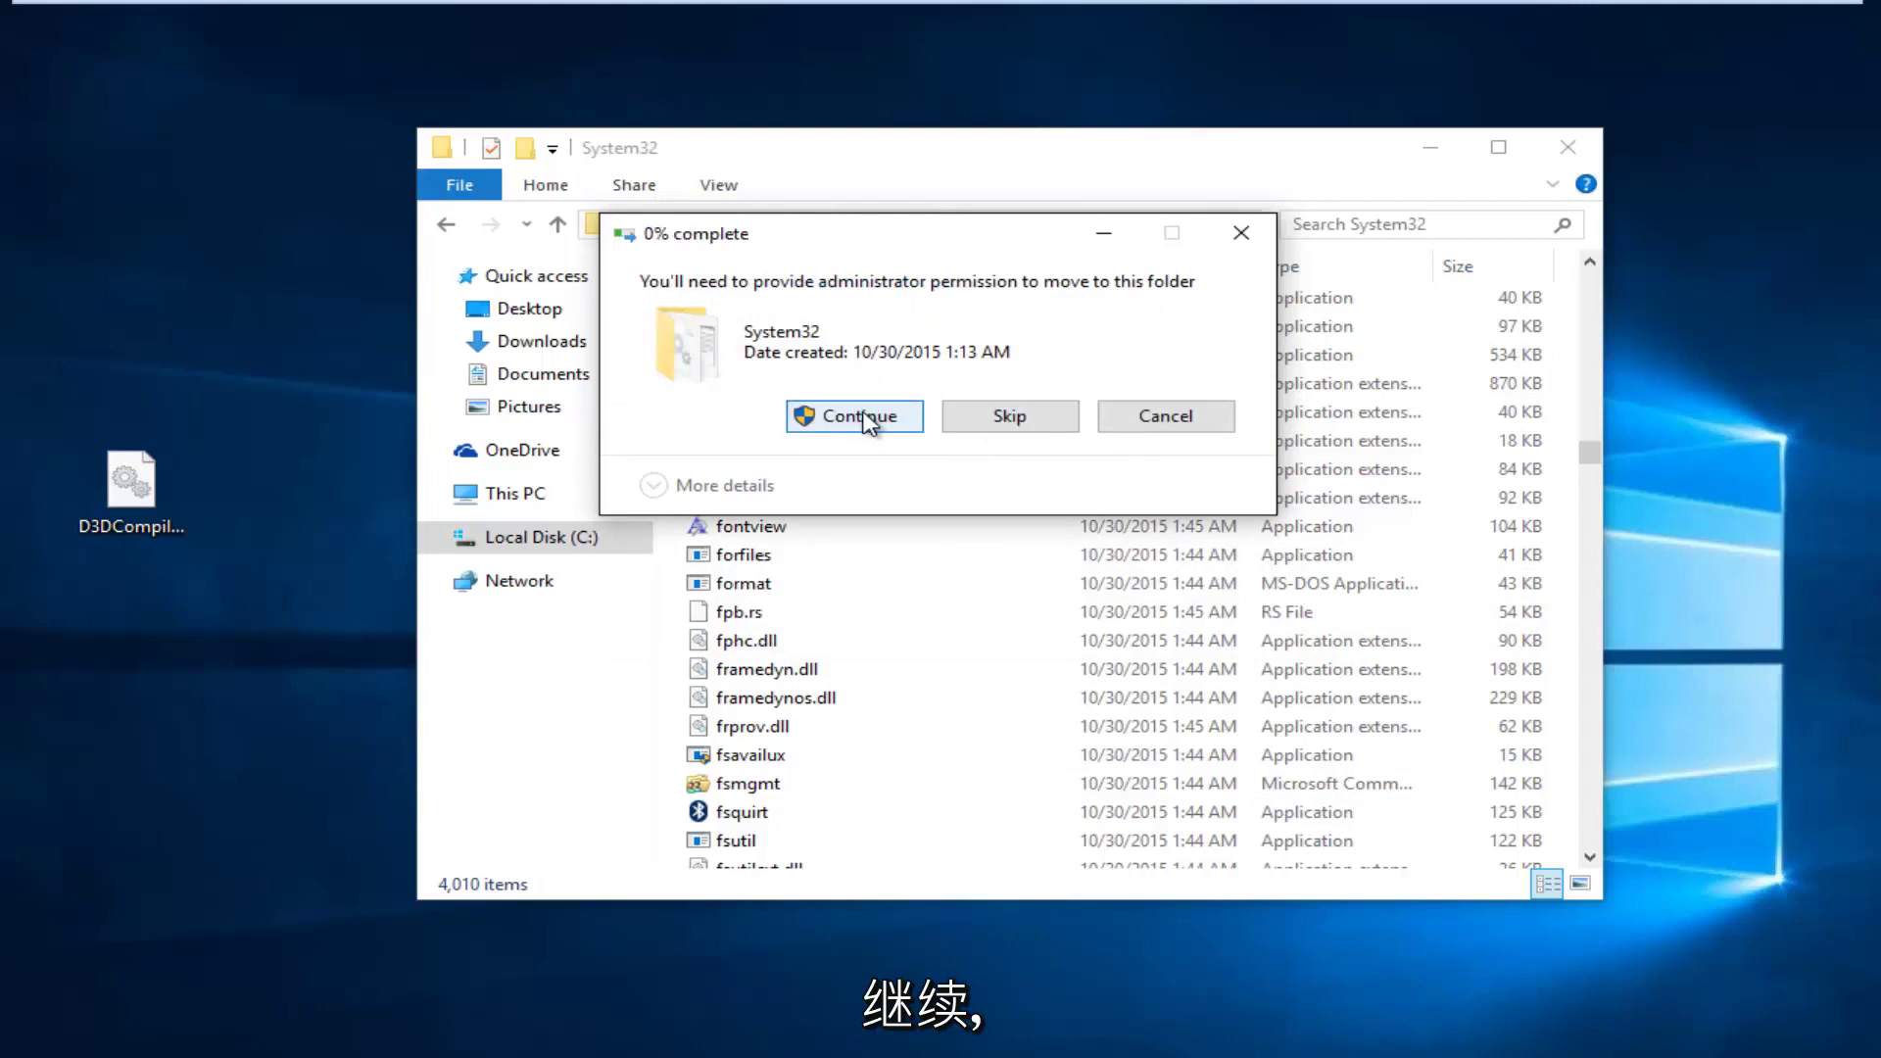